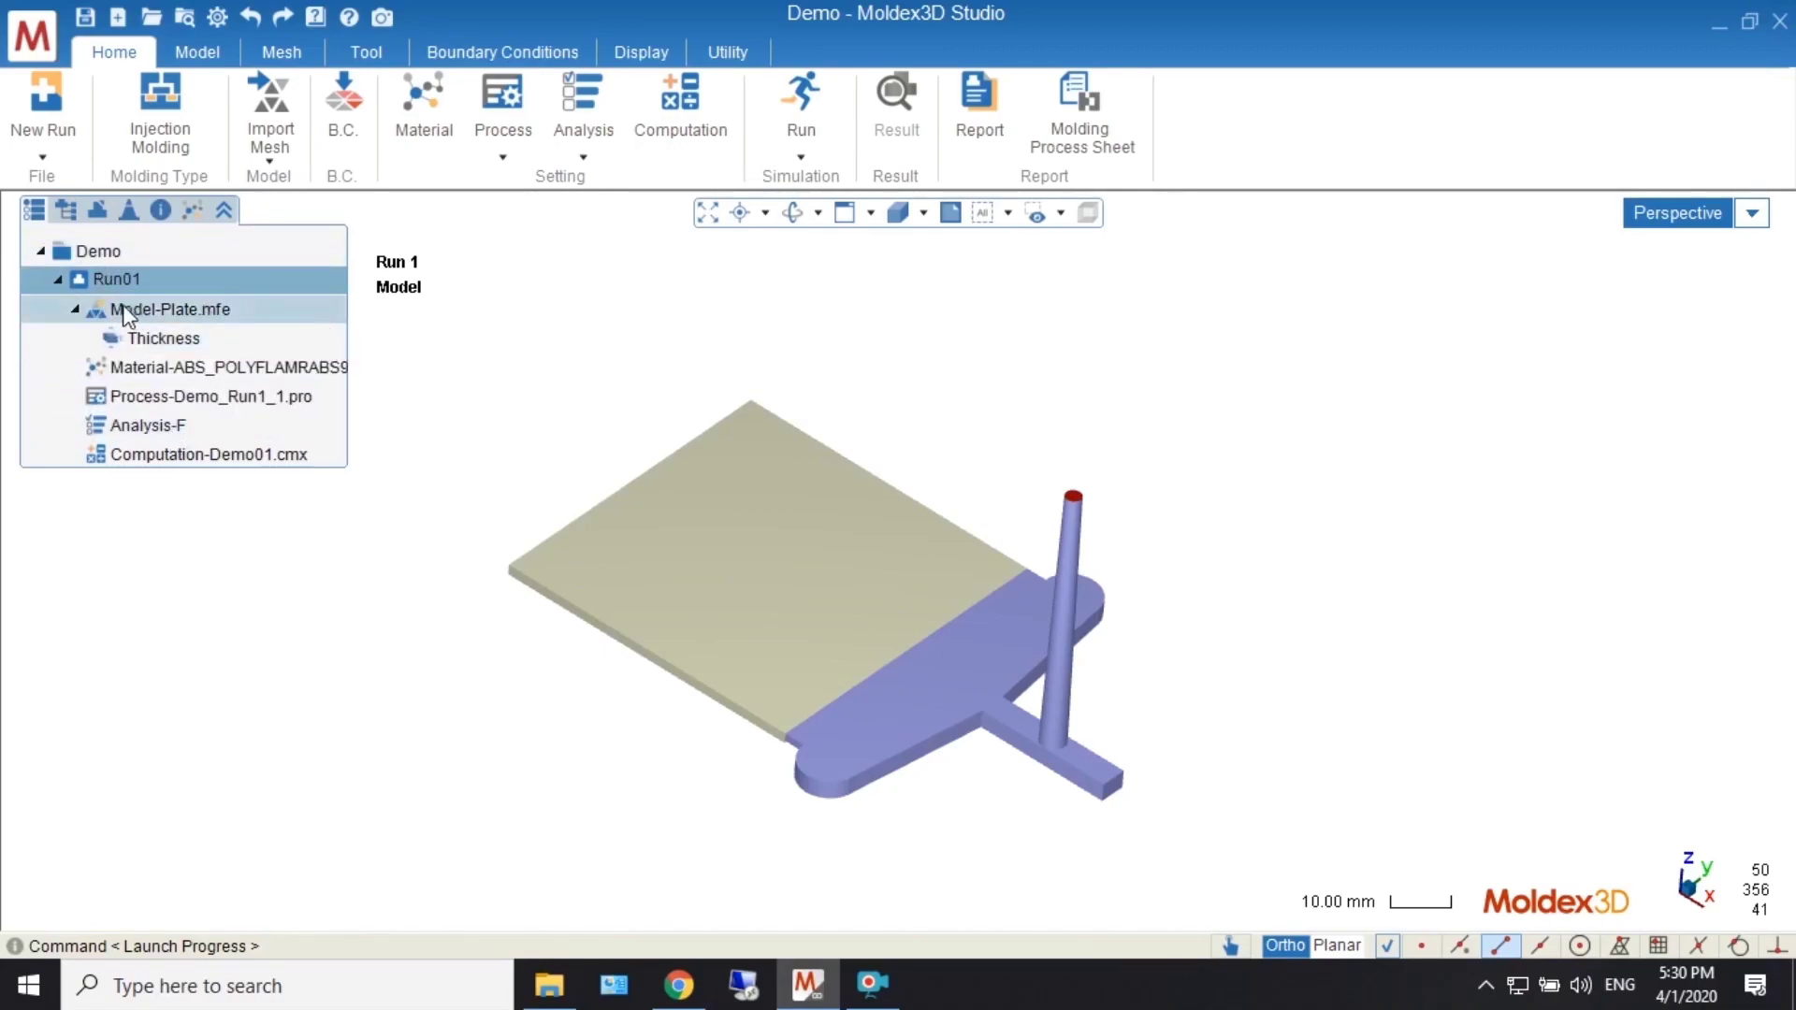
# - Start a new DOE for Run01 in the DOE Wizard
pyautogui.click(41, 149)
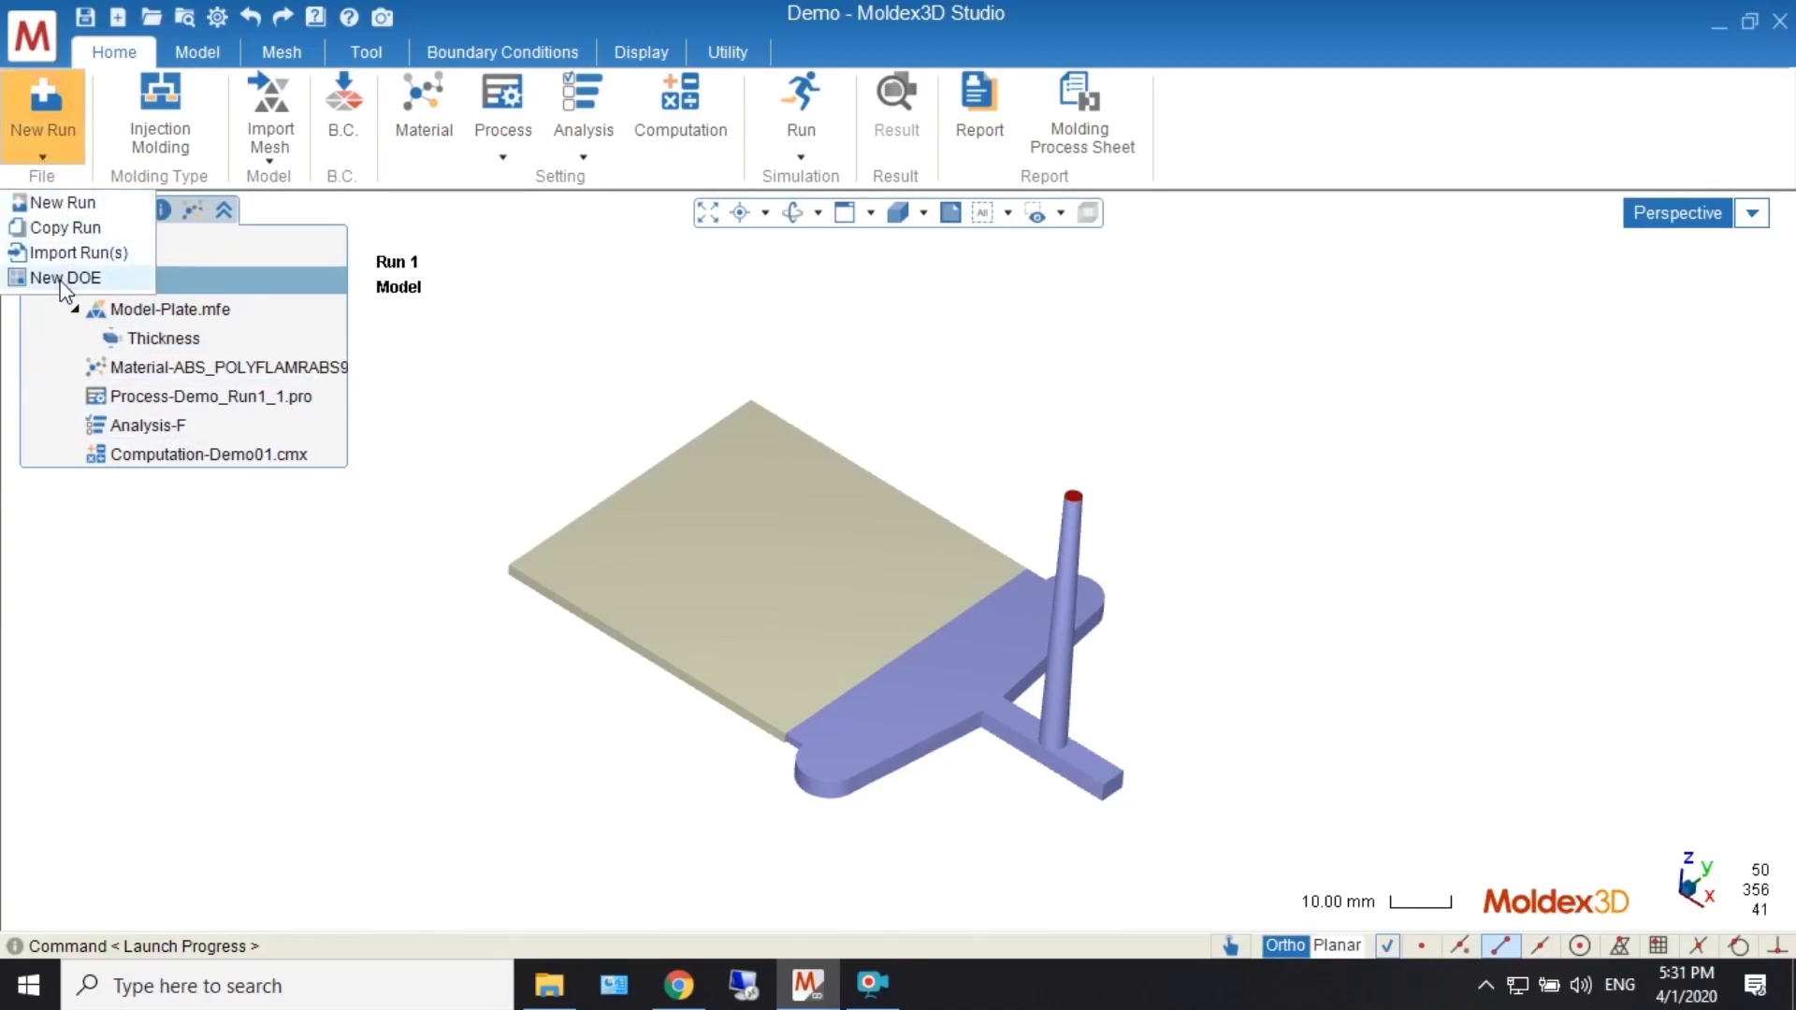
pyautogui.click(489, 326)
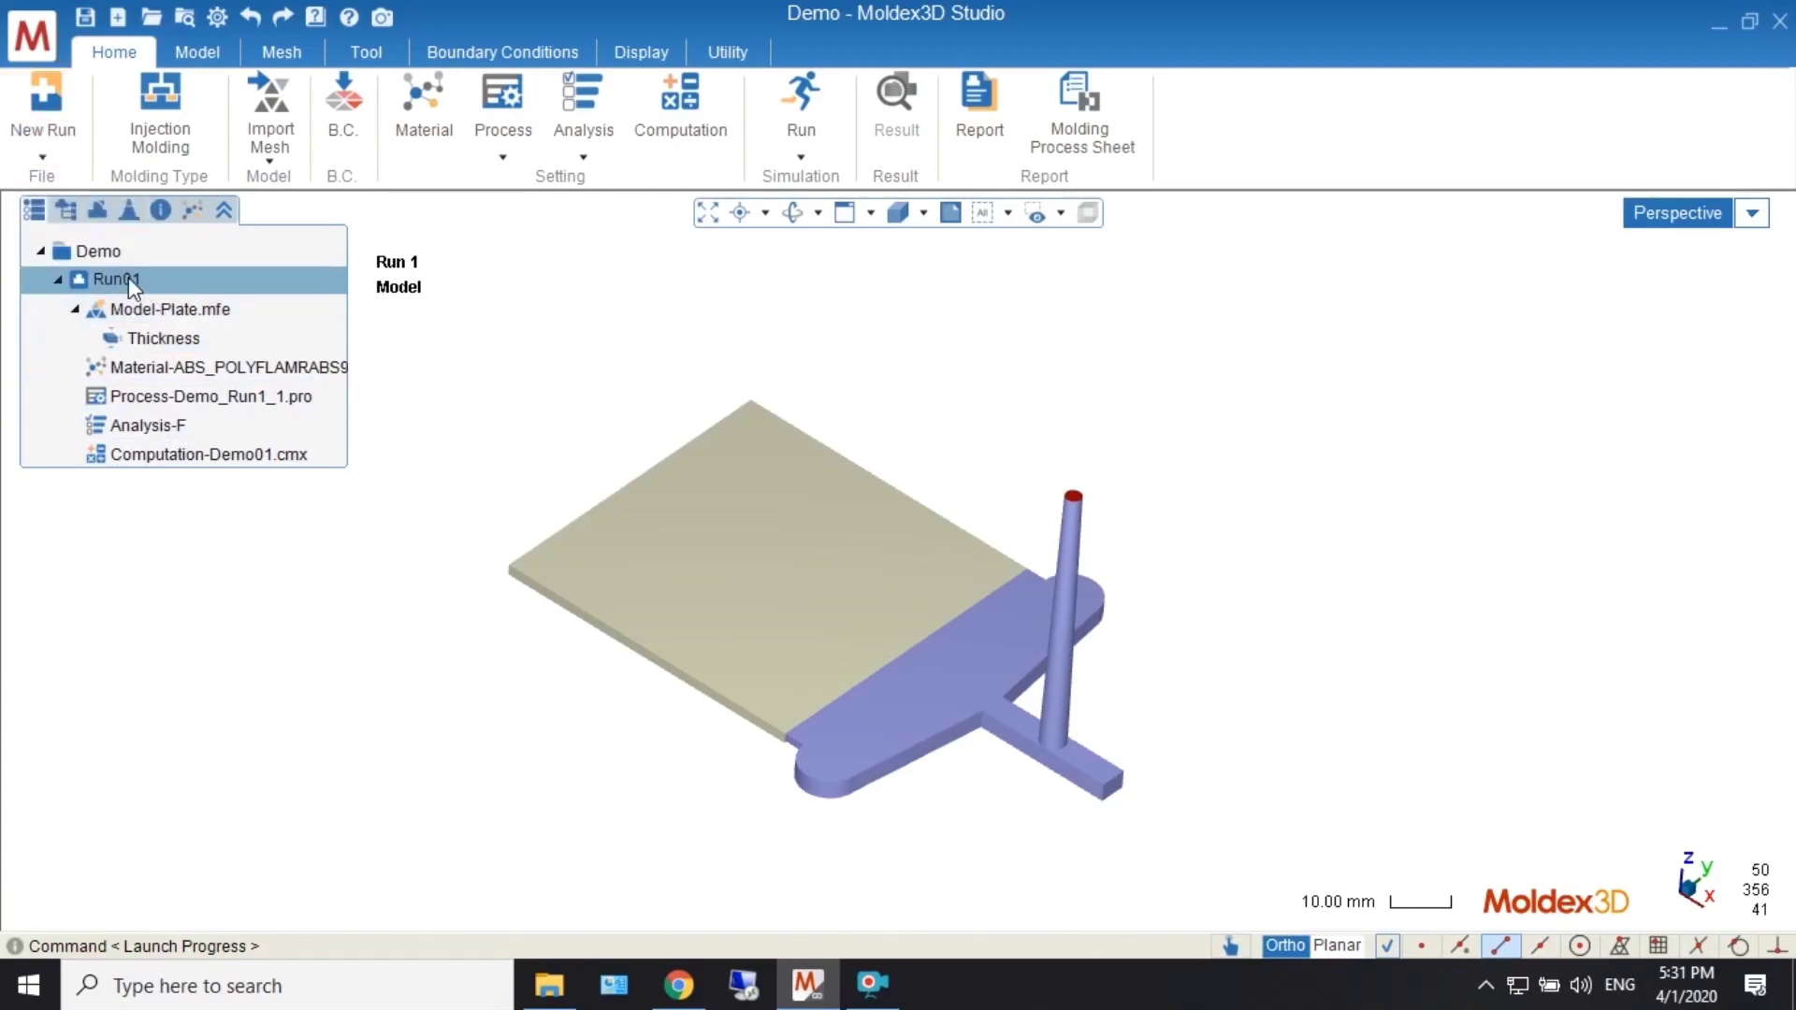
pyautogui.rightClick(127, 277)
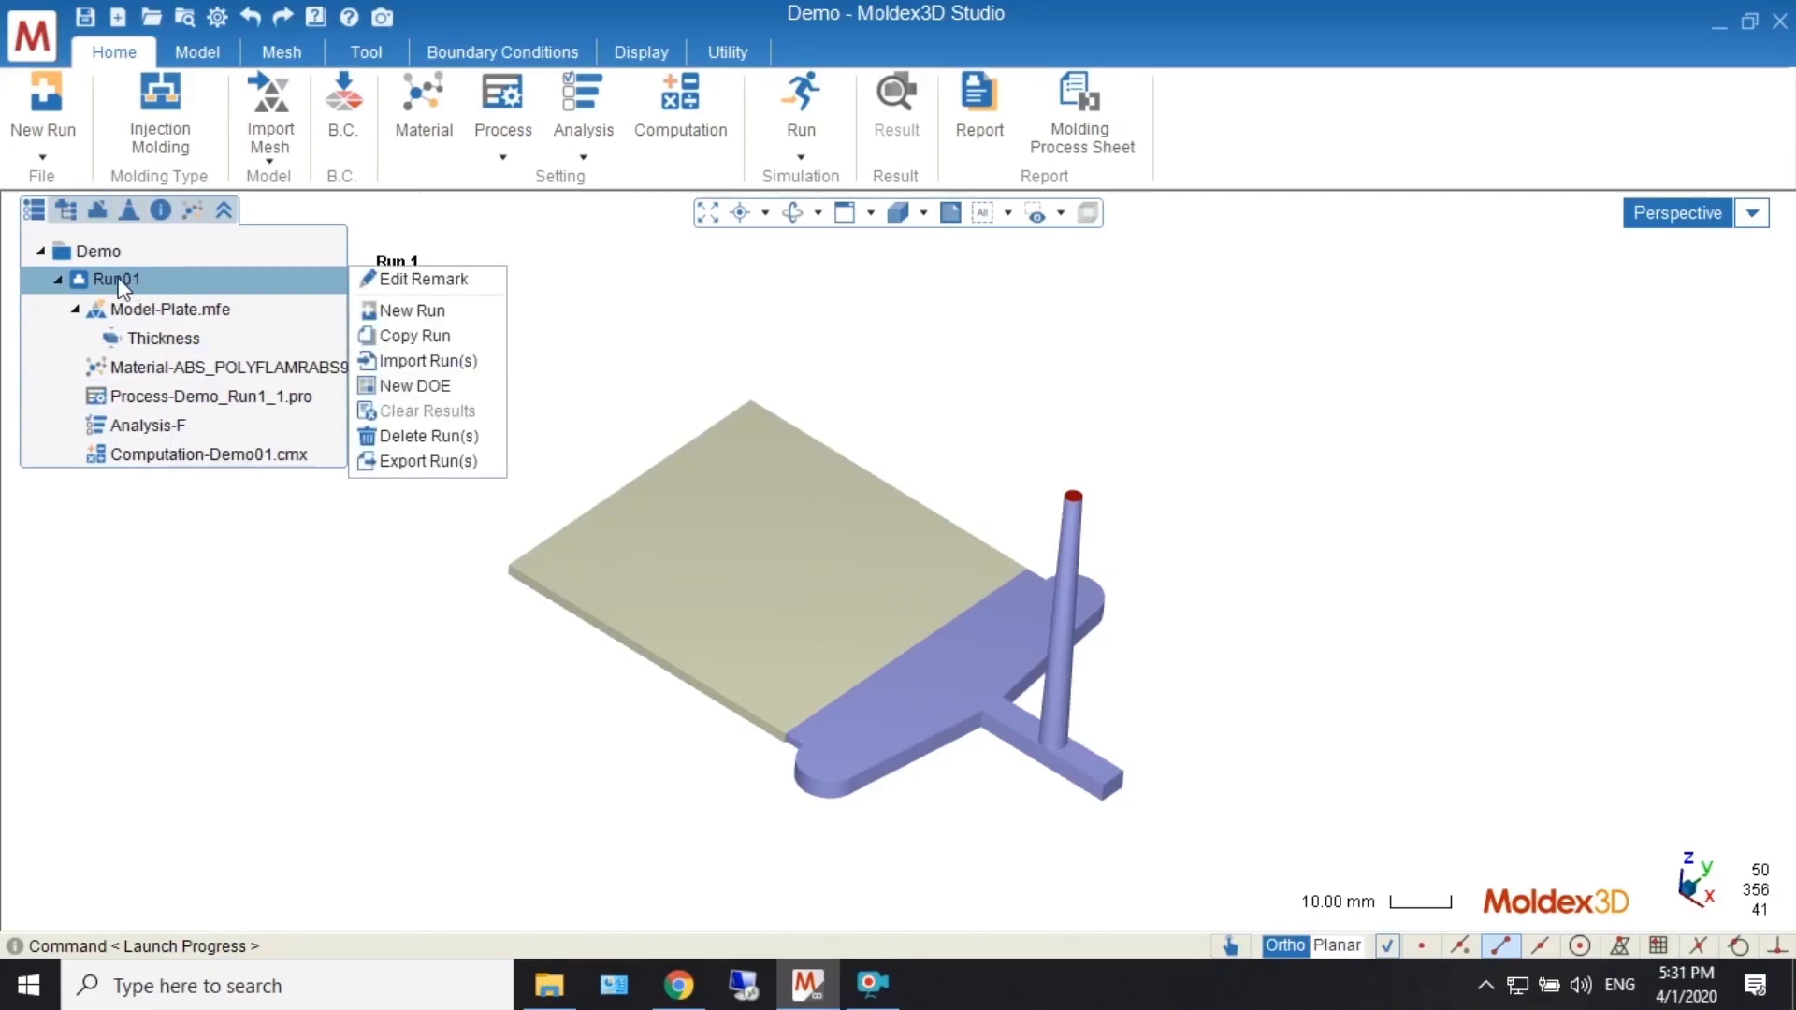
pyautogui.click(414, 388)
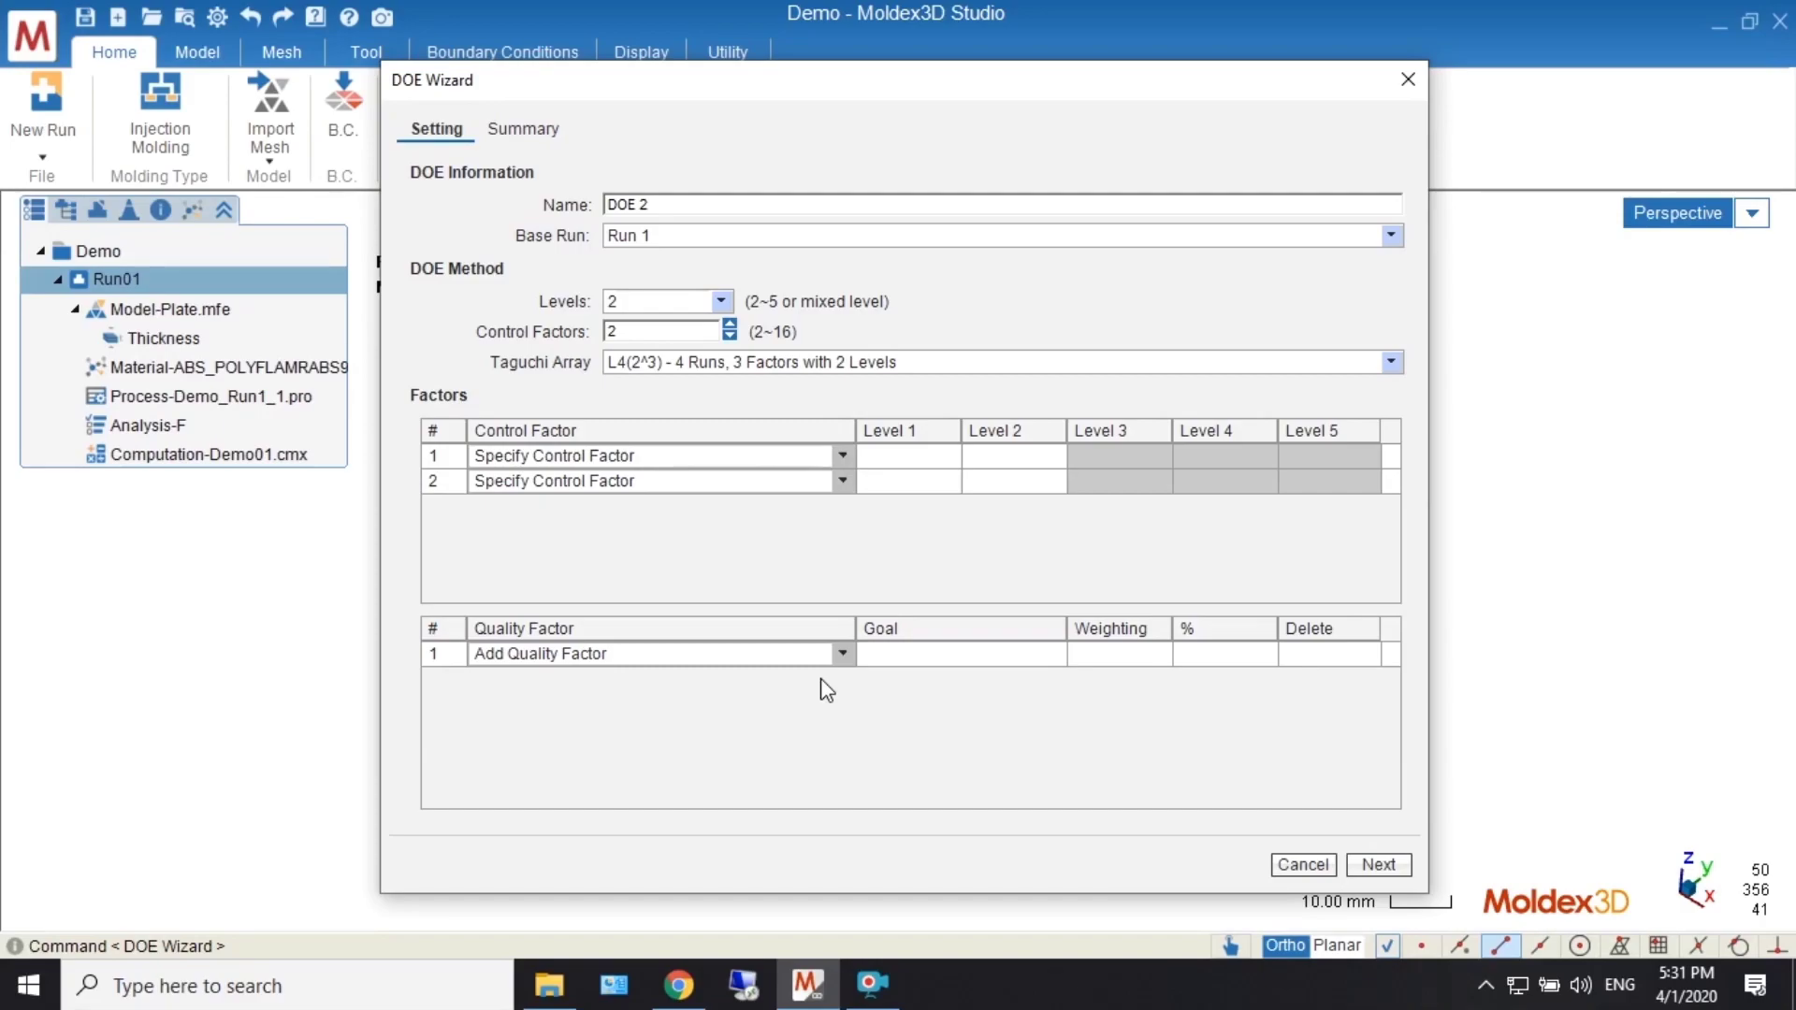
# - Add Warpage_Total Displacement as the first quality factor
pyautogui.click(828, 654)
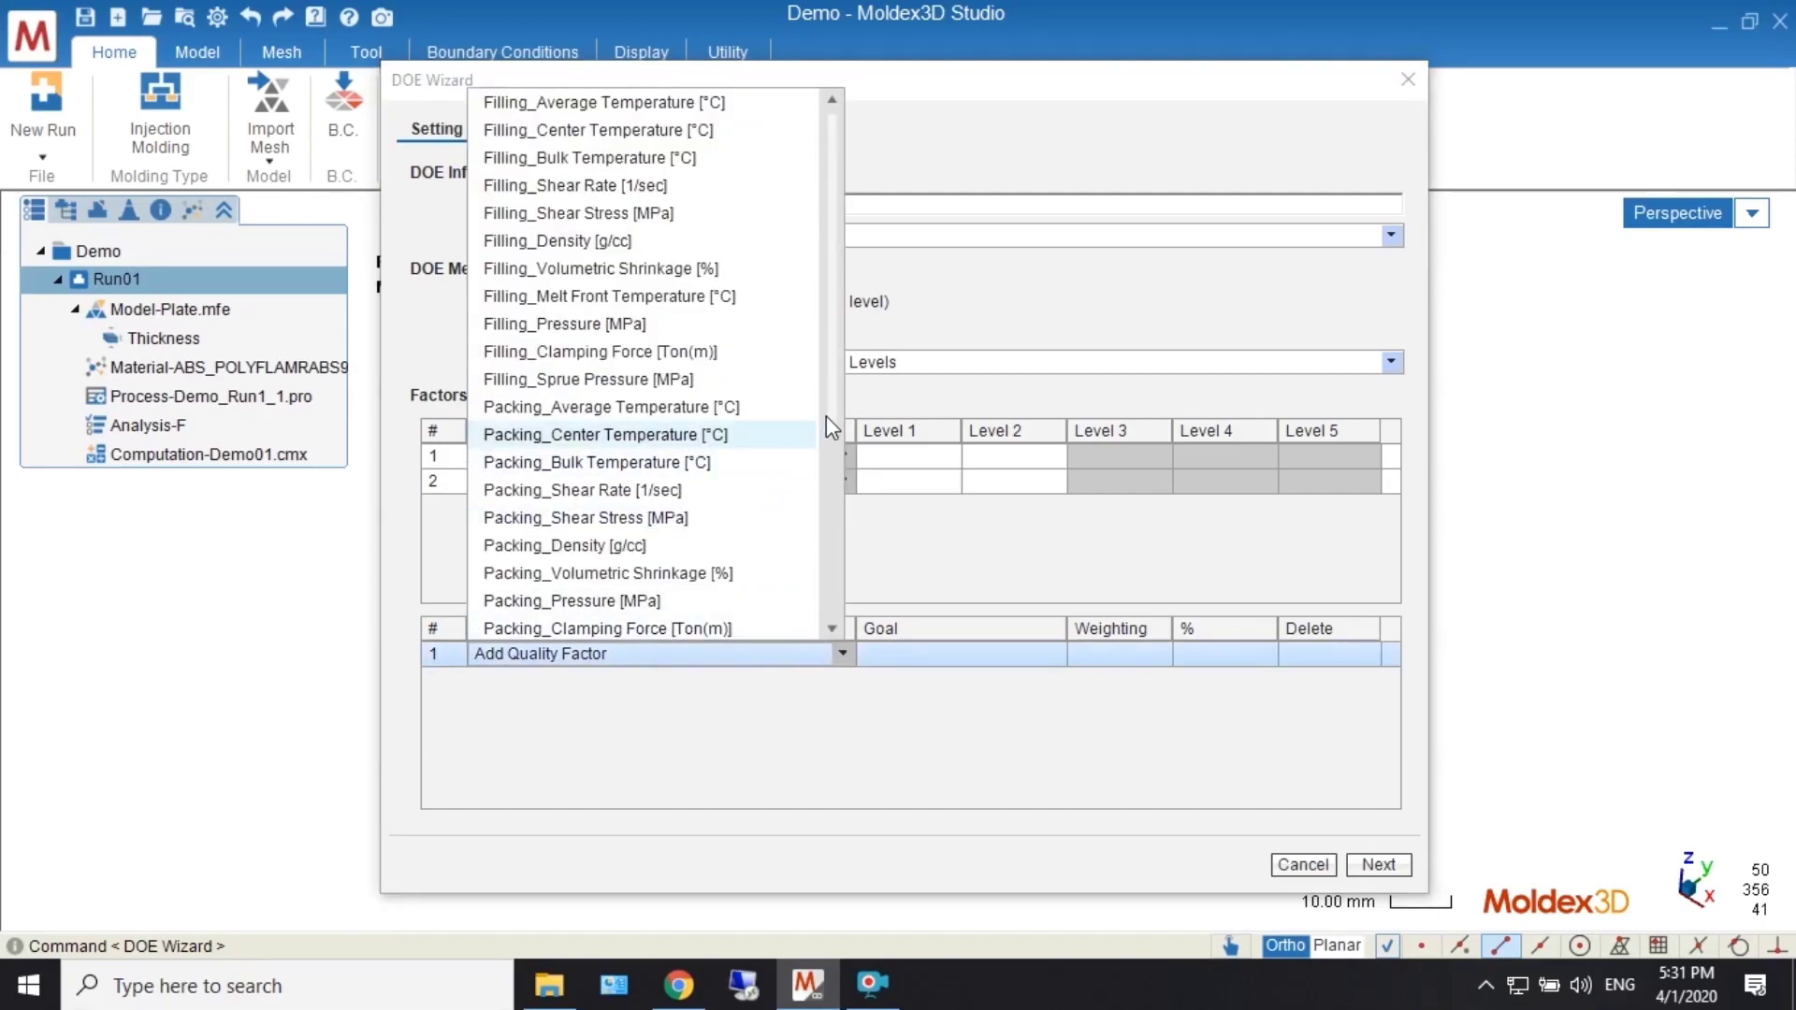
pyautogui.scroll(-1, 834, 453)
pyautogui.moveTo(834, 452); pyautogui.dragTo(828, 613)
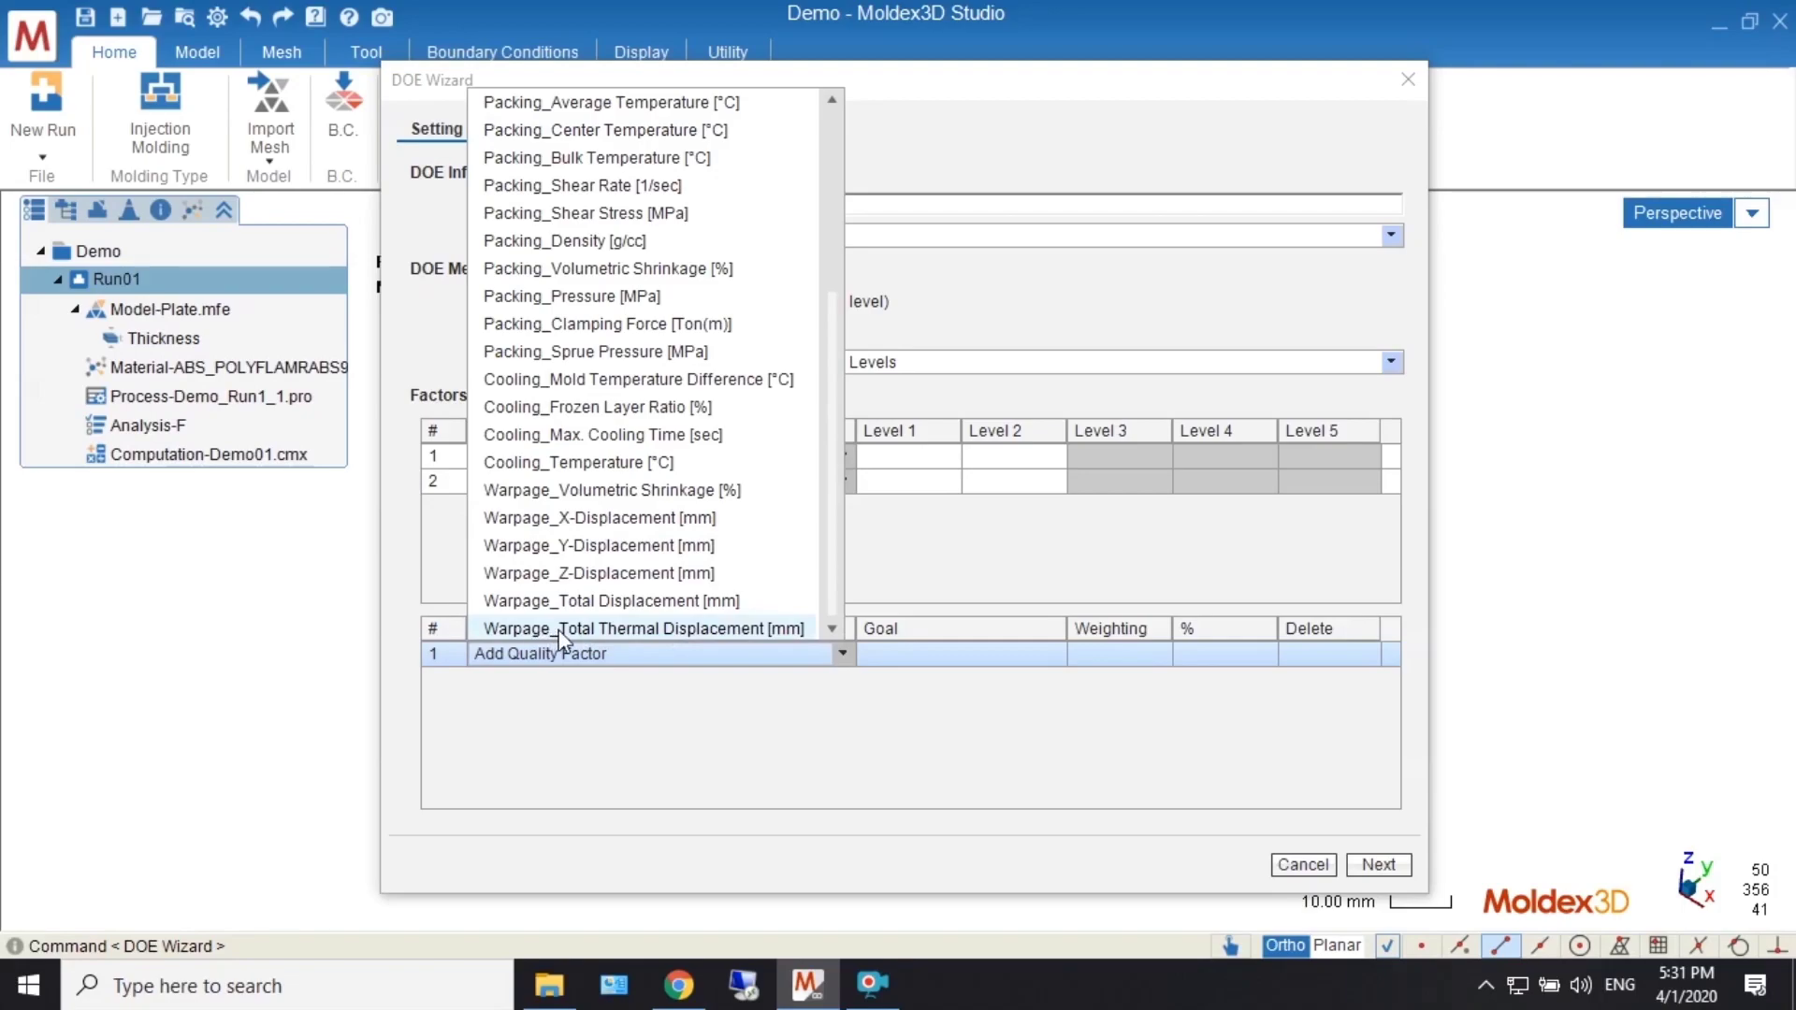
pyautogui.click(571, 602)
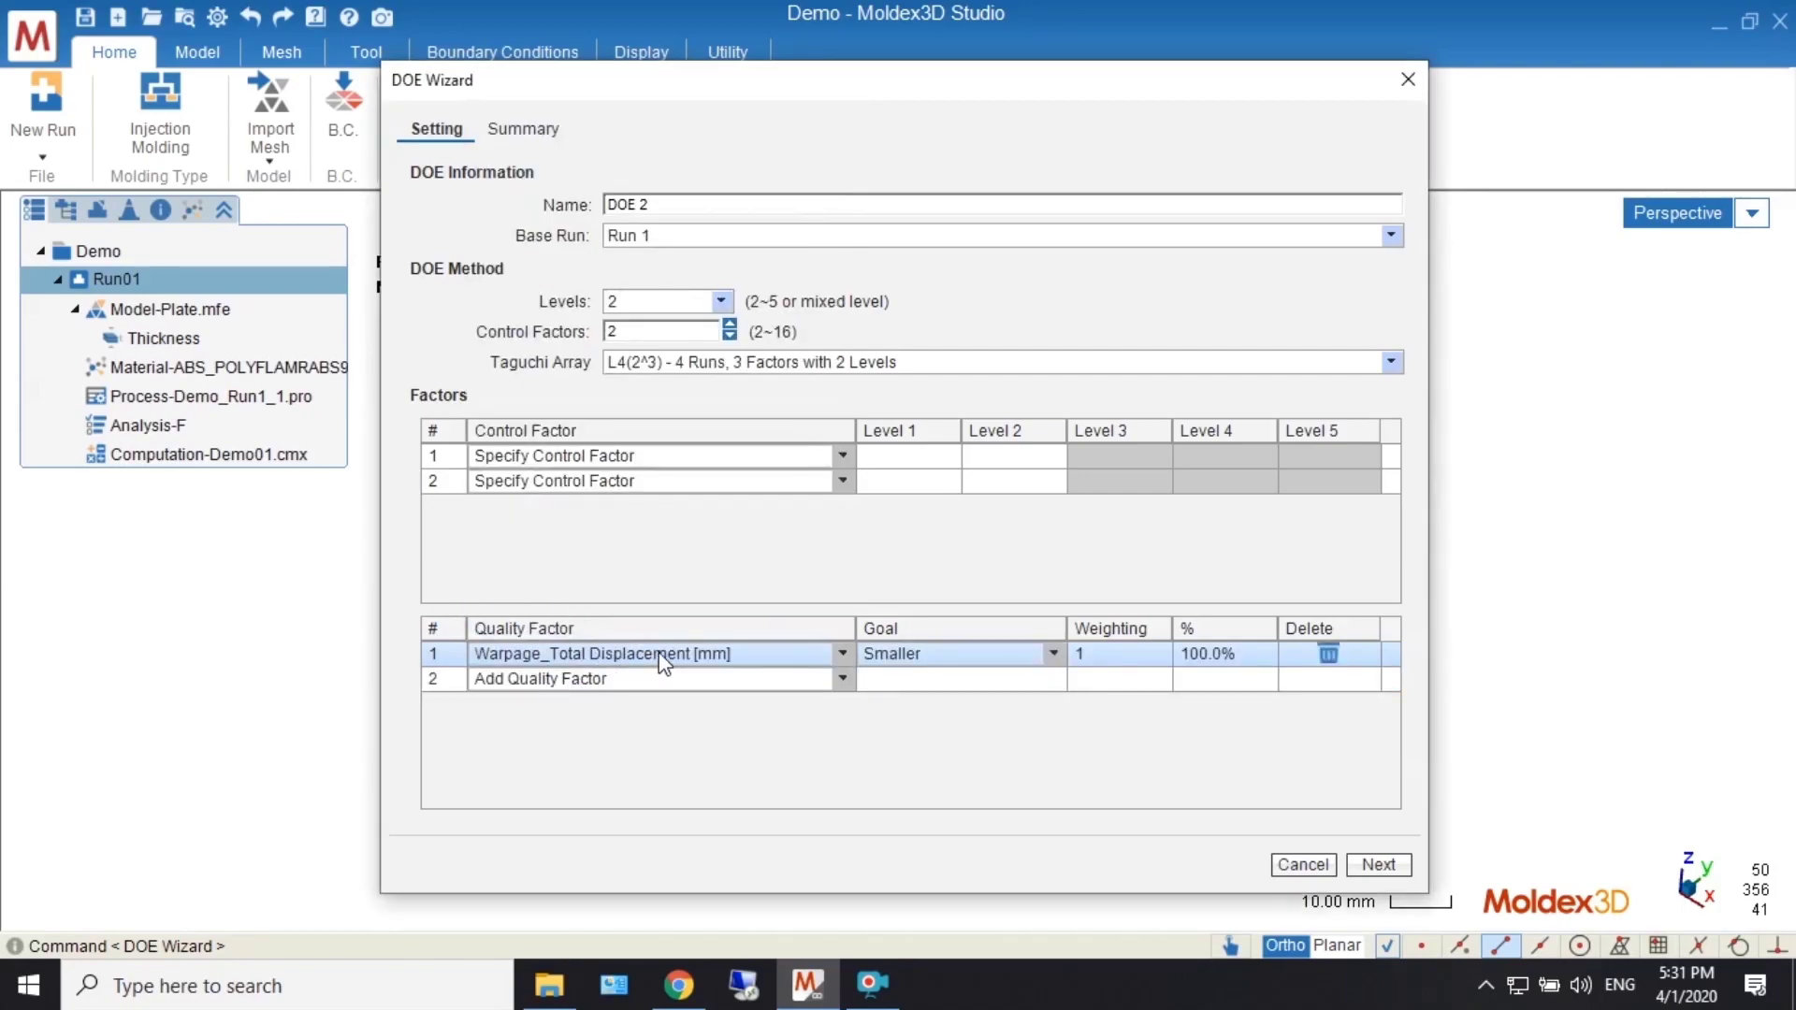
# - Set the first quality factor to Filling_Pressure with Smaller as its goal
pyautogui.click(662, 660)
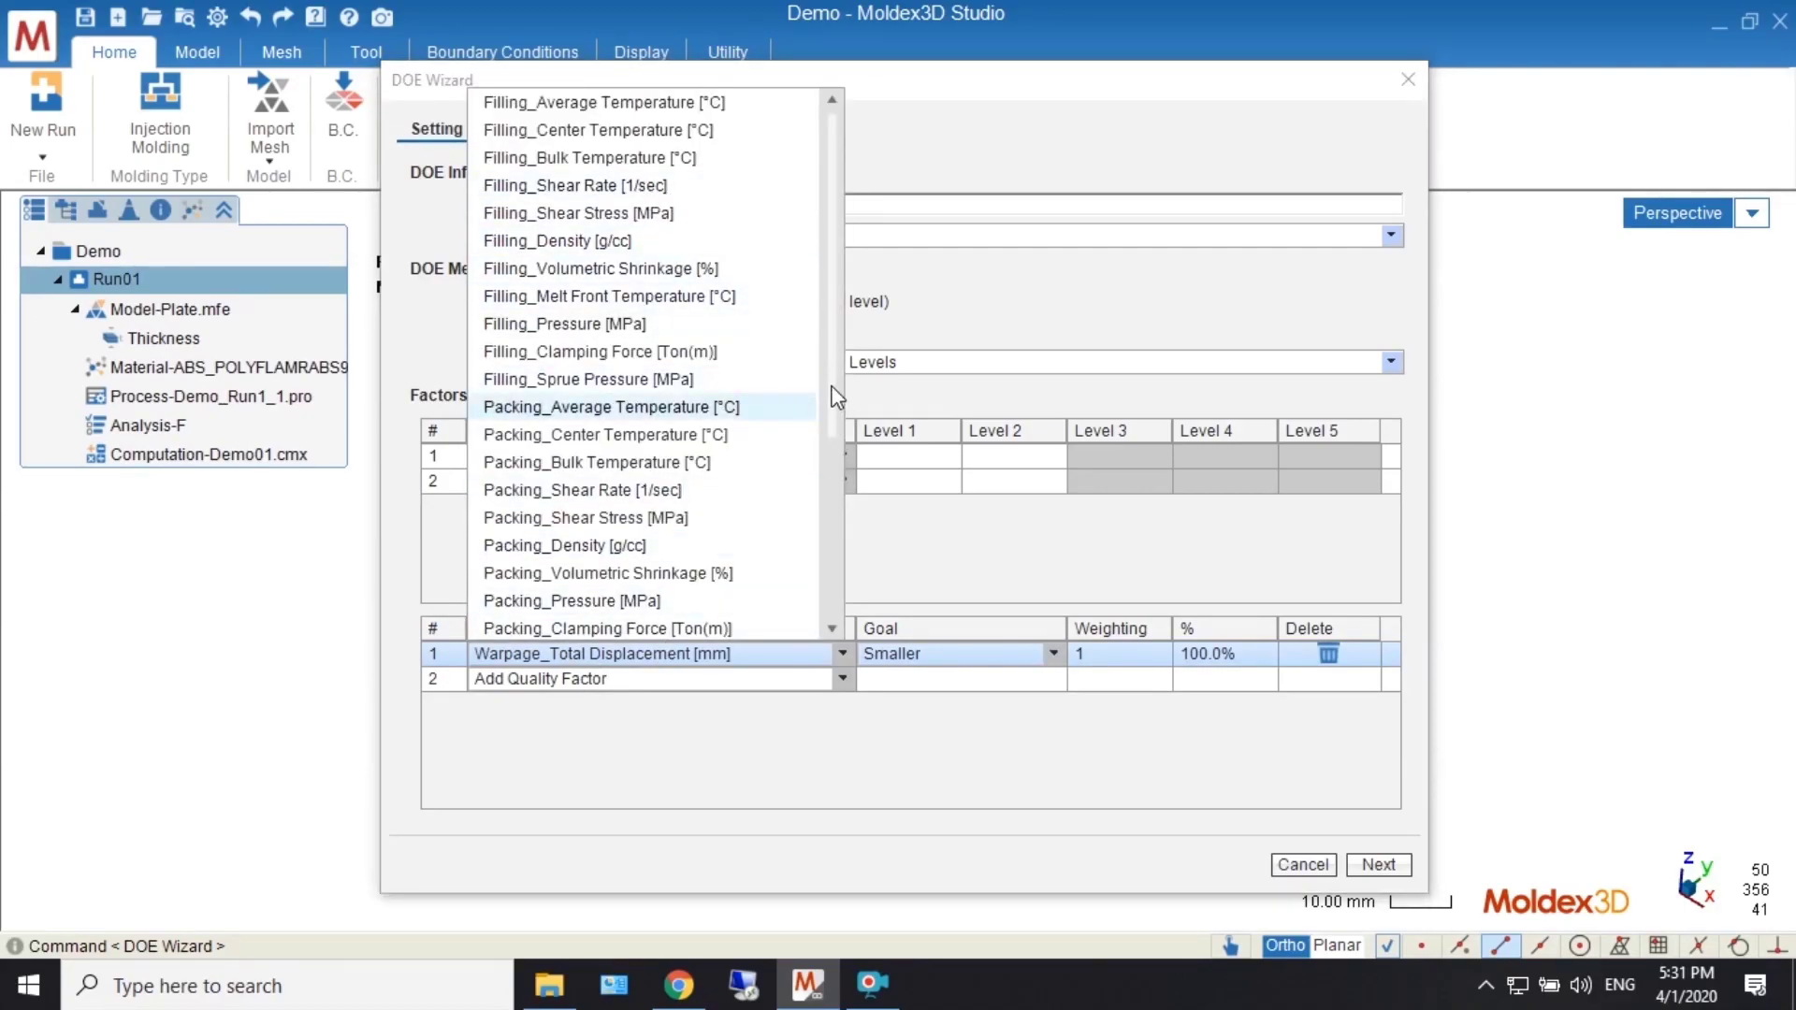
pyautogui.click(689, 328)
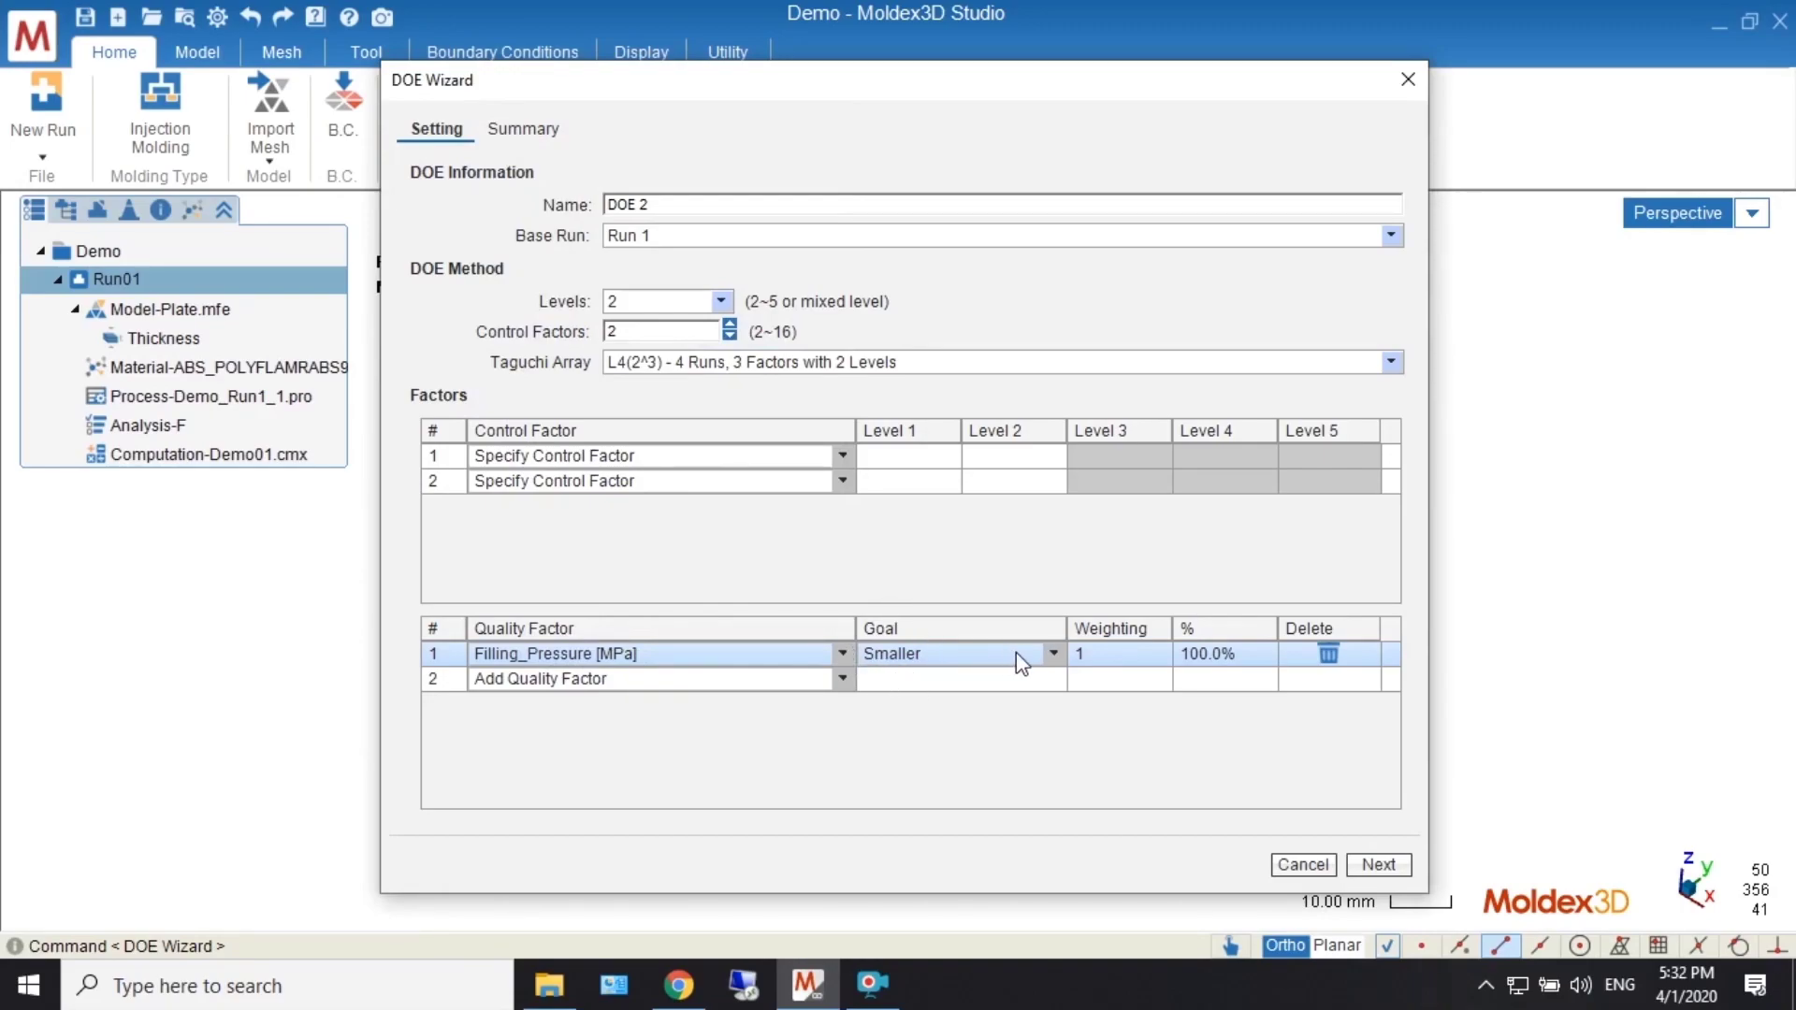
pyautogui.click(1054, 653)
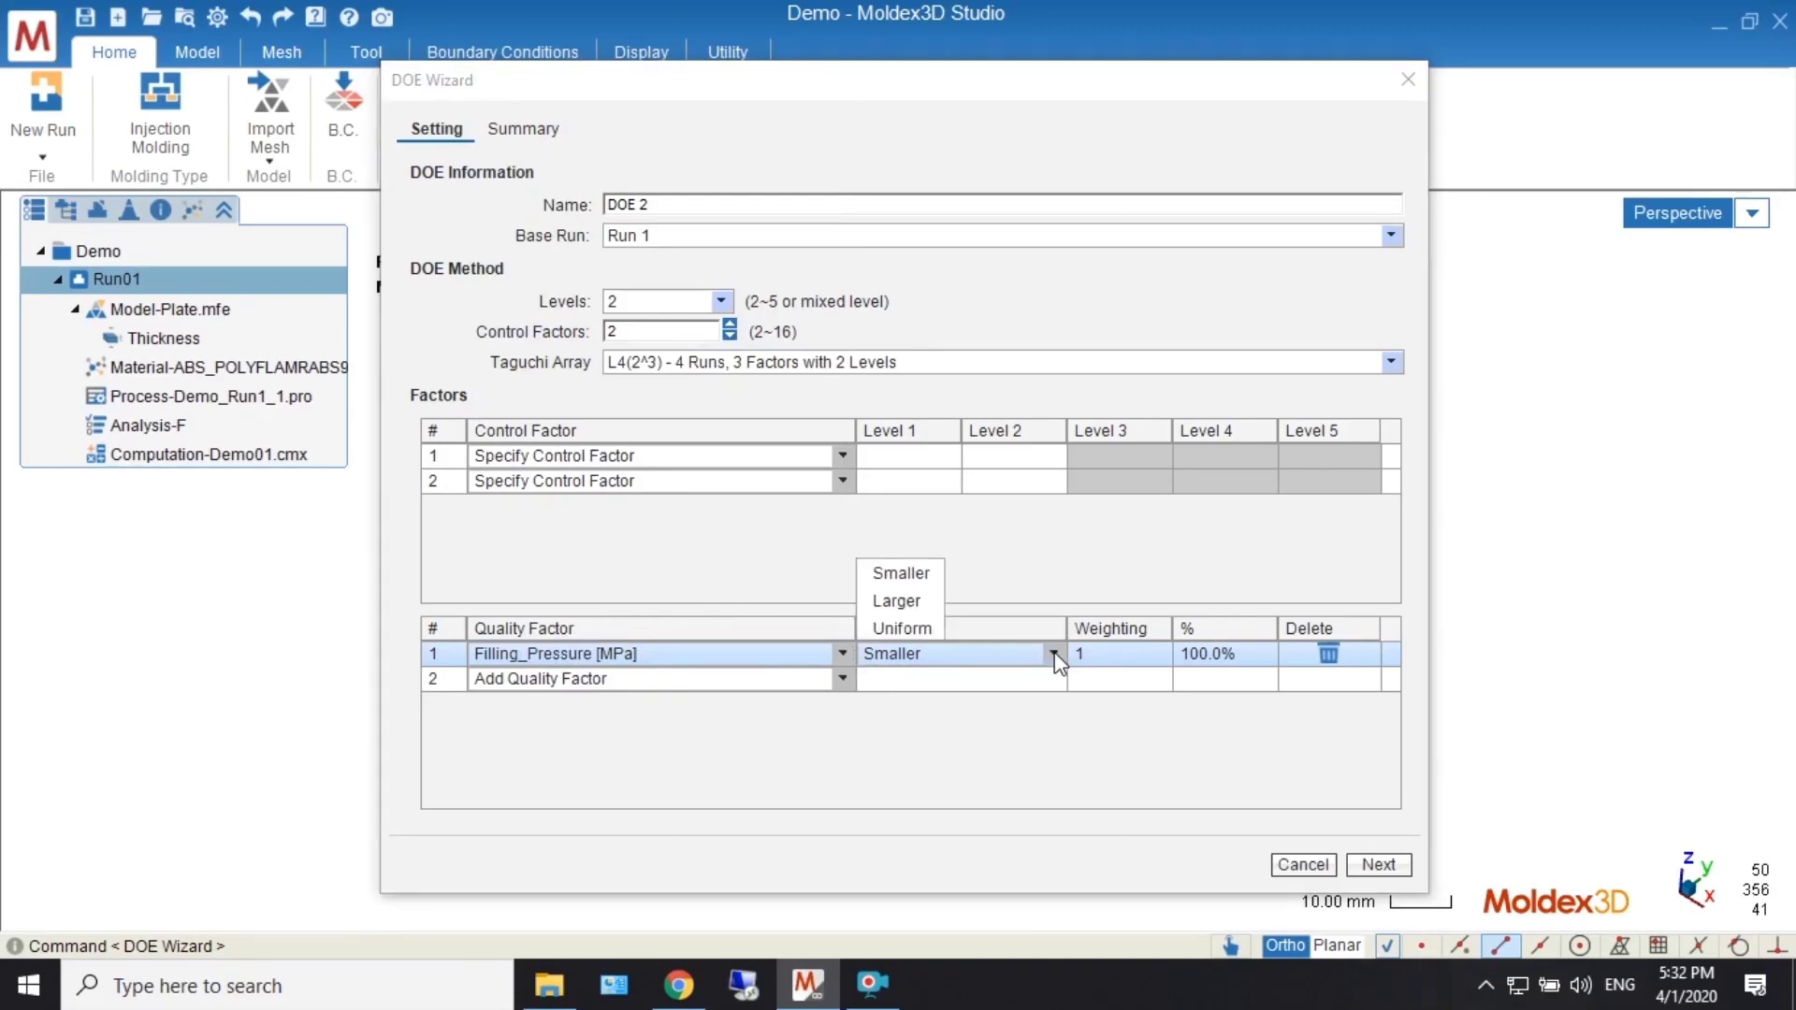
pyautogui.click(896, 573)
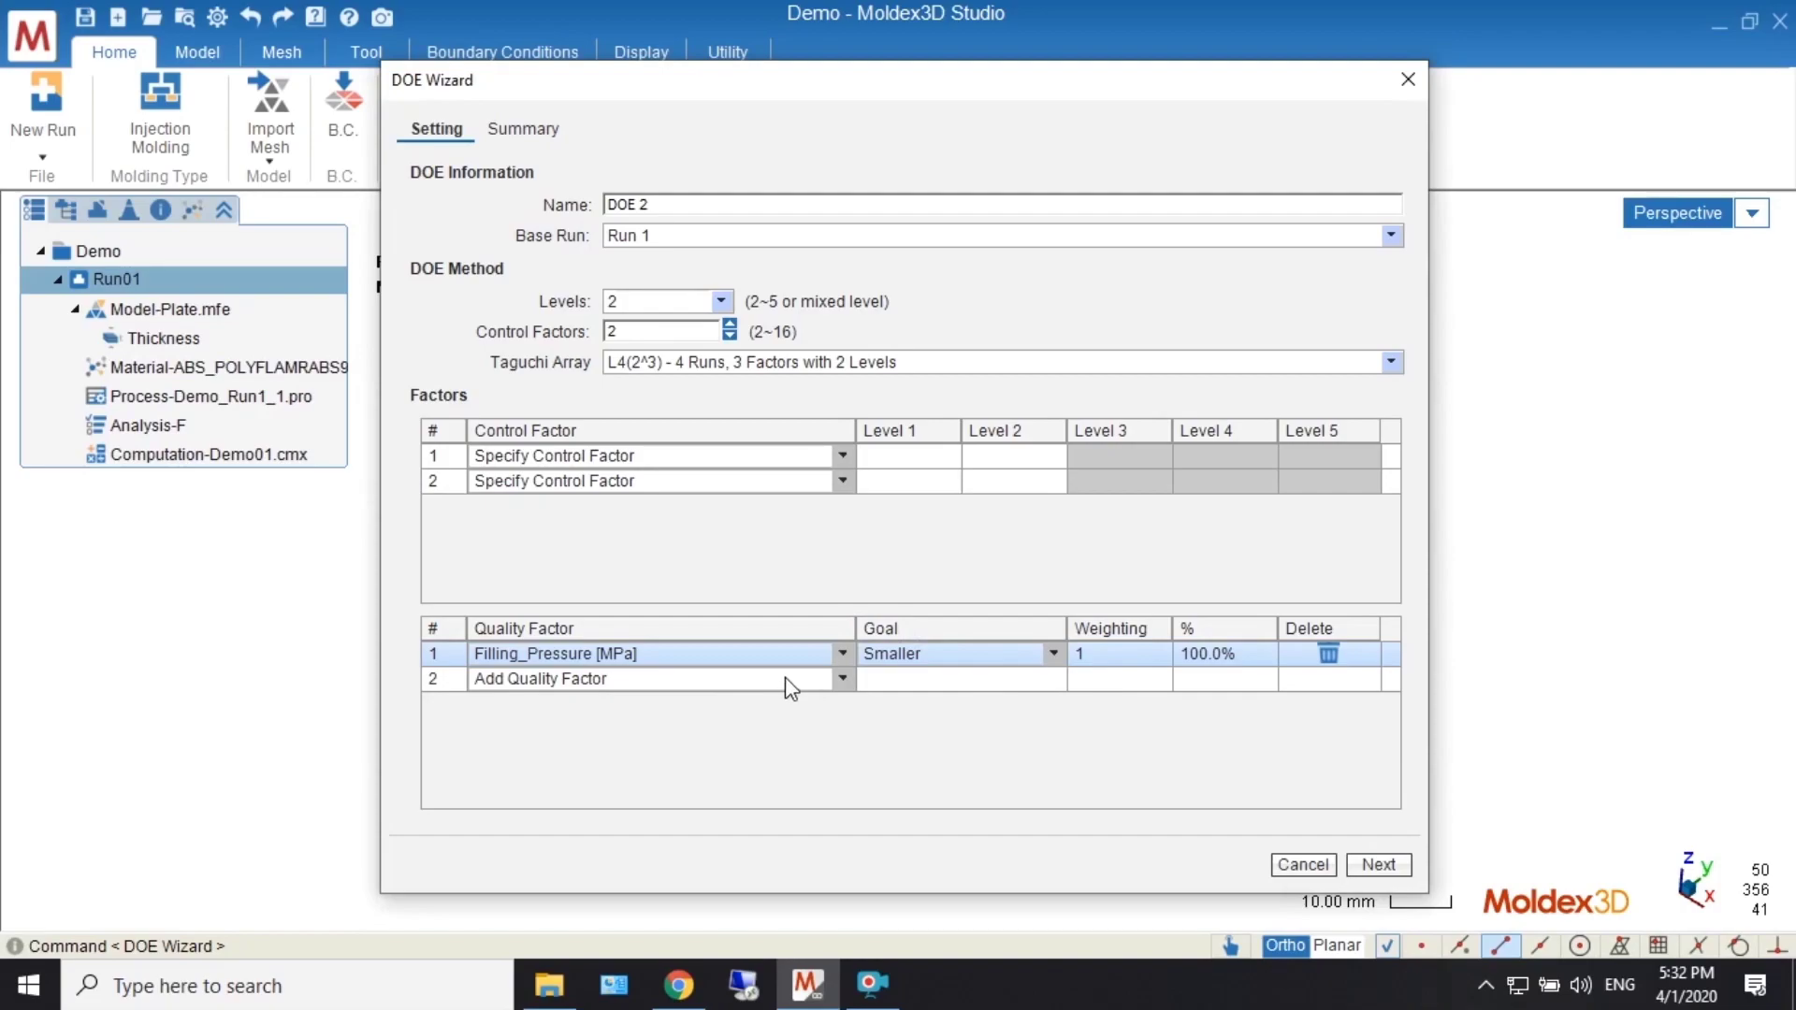
pyautogui.click(750, 678)
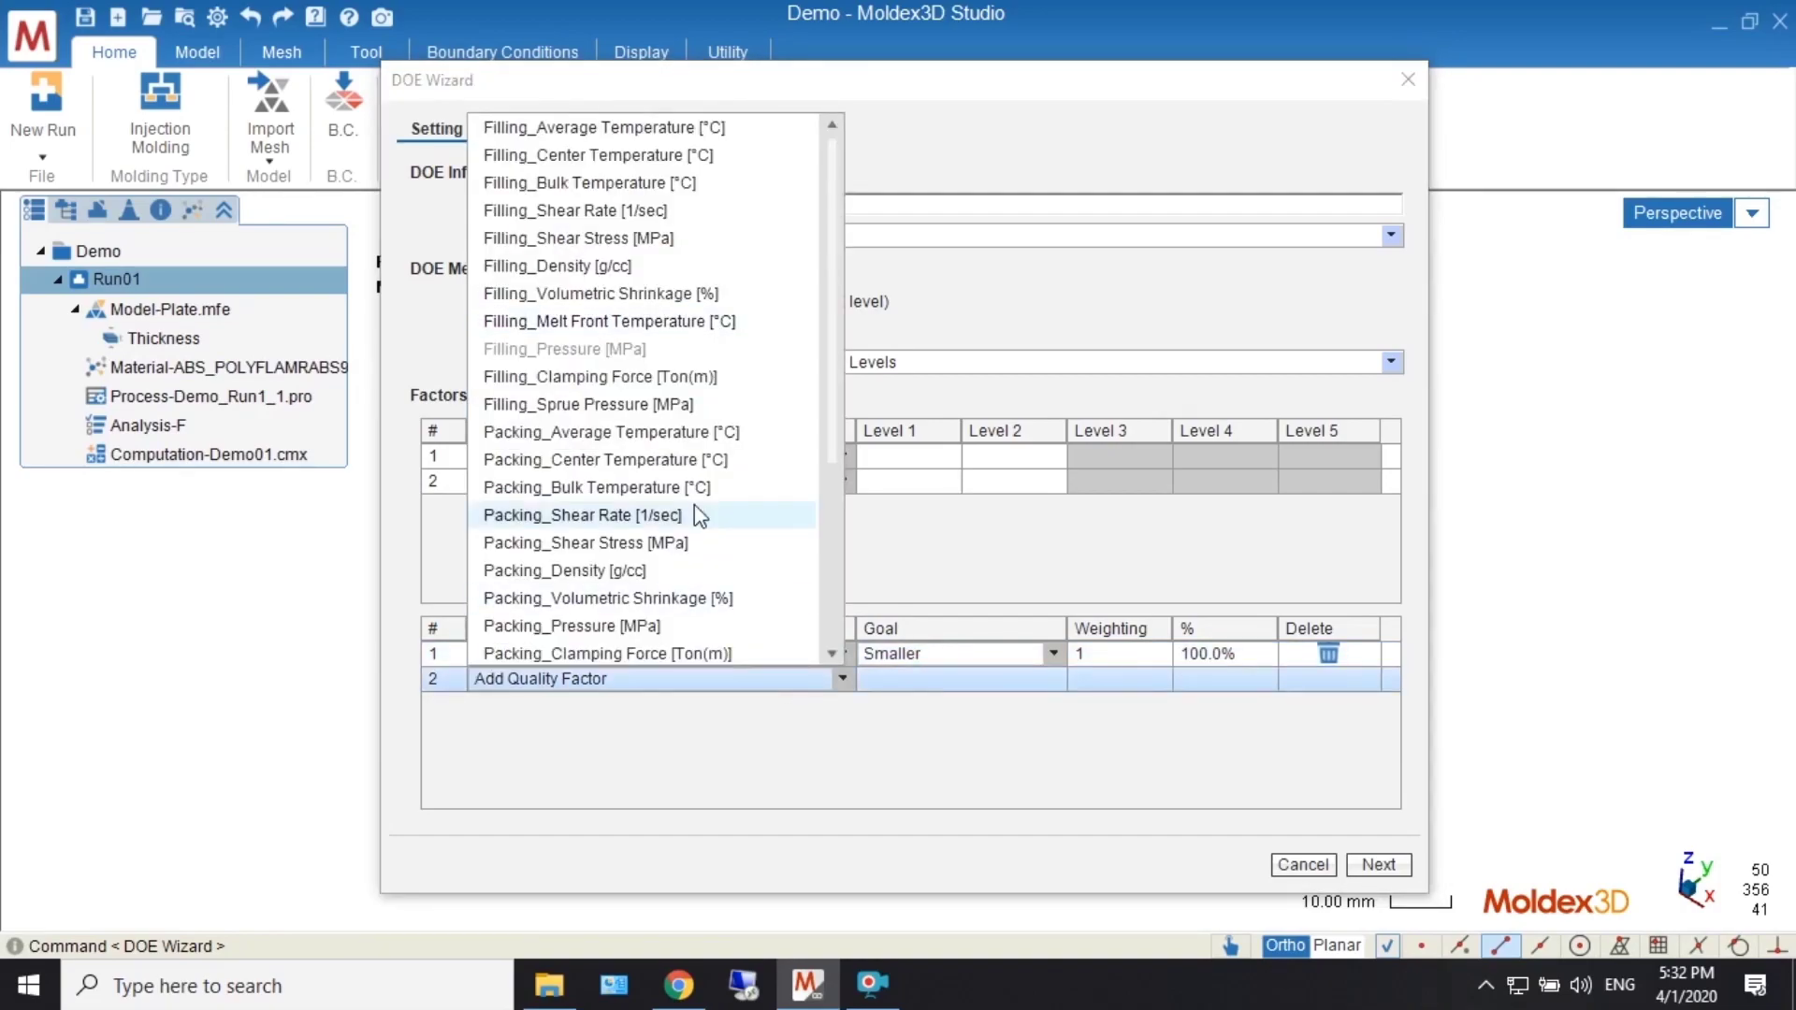
pyautogui.click(846, 805)
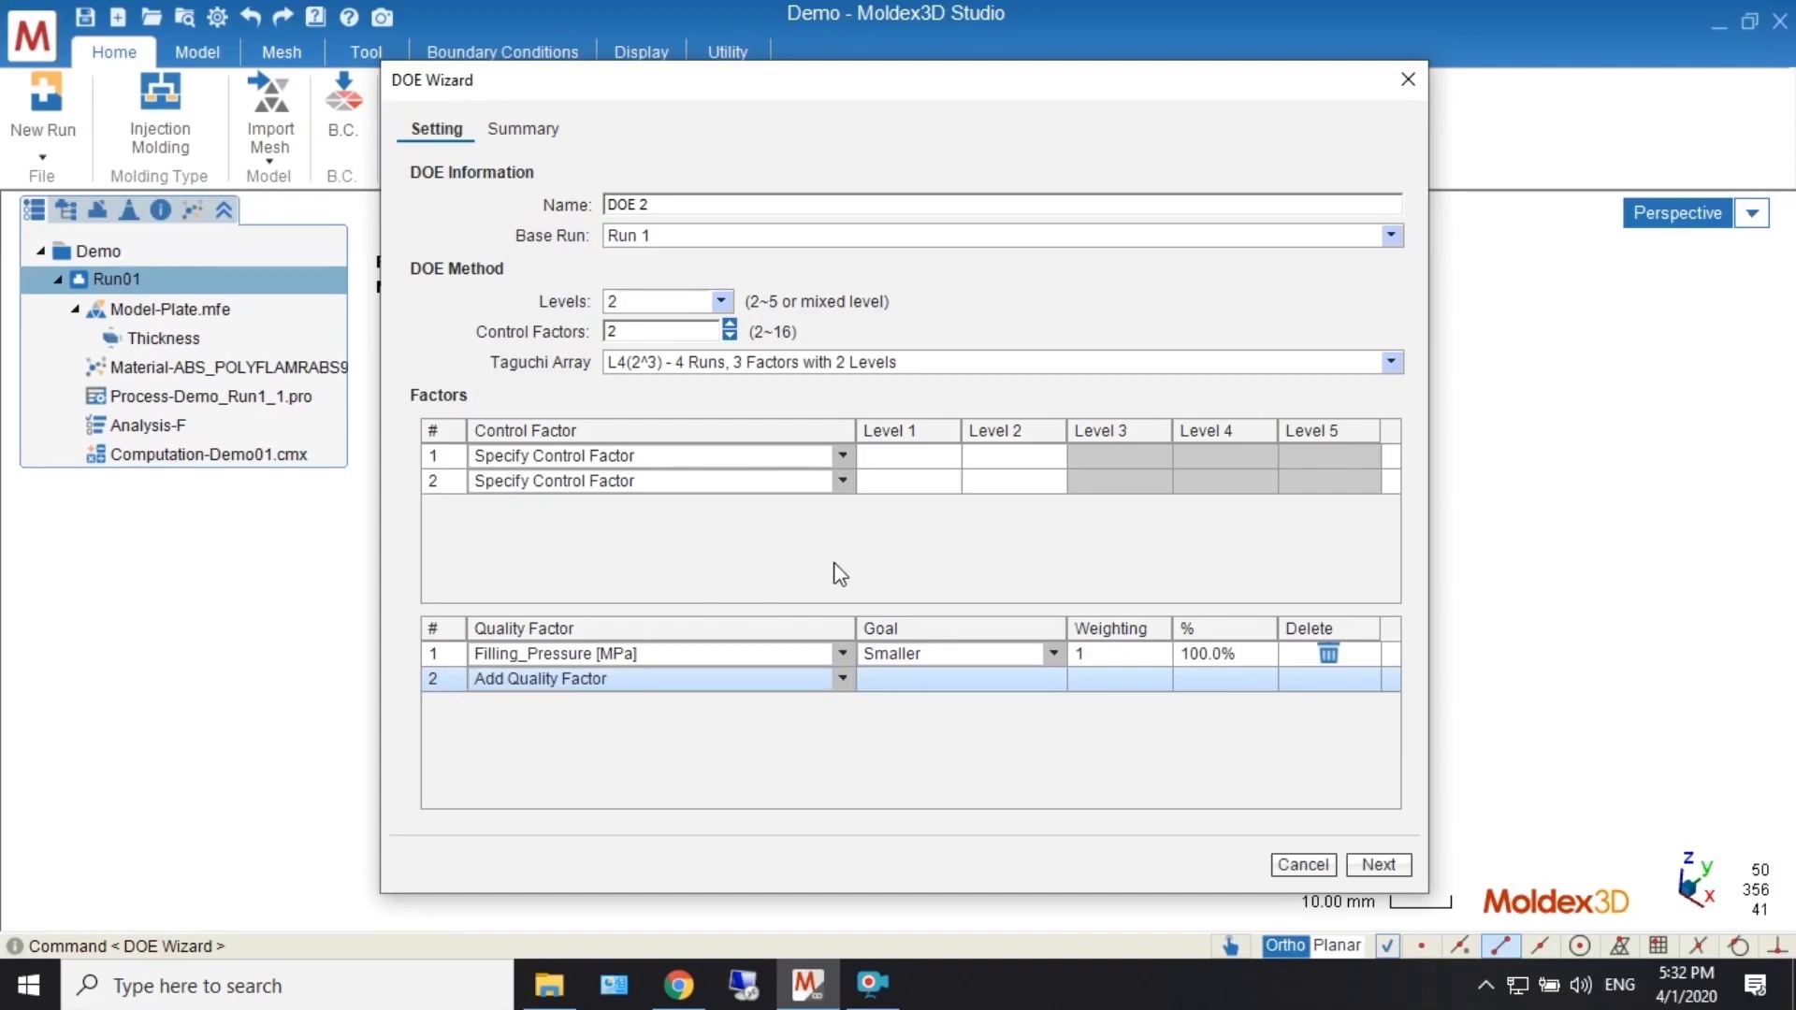
# - Specify Filling Time and Melt Temperature as the first two control factors
pyautogui.click(846, 453)
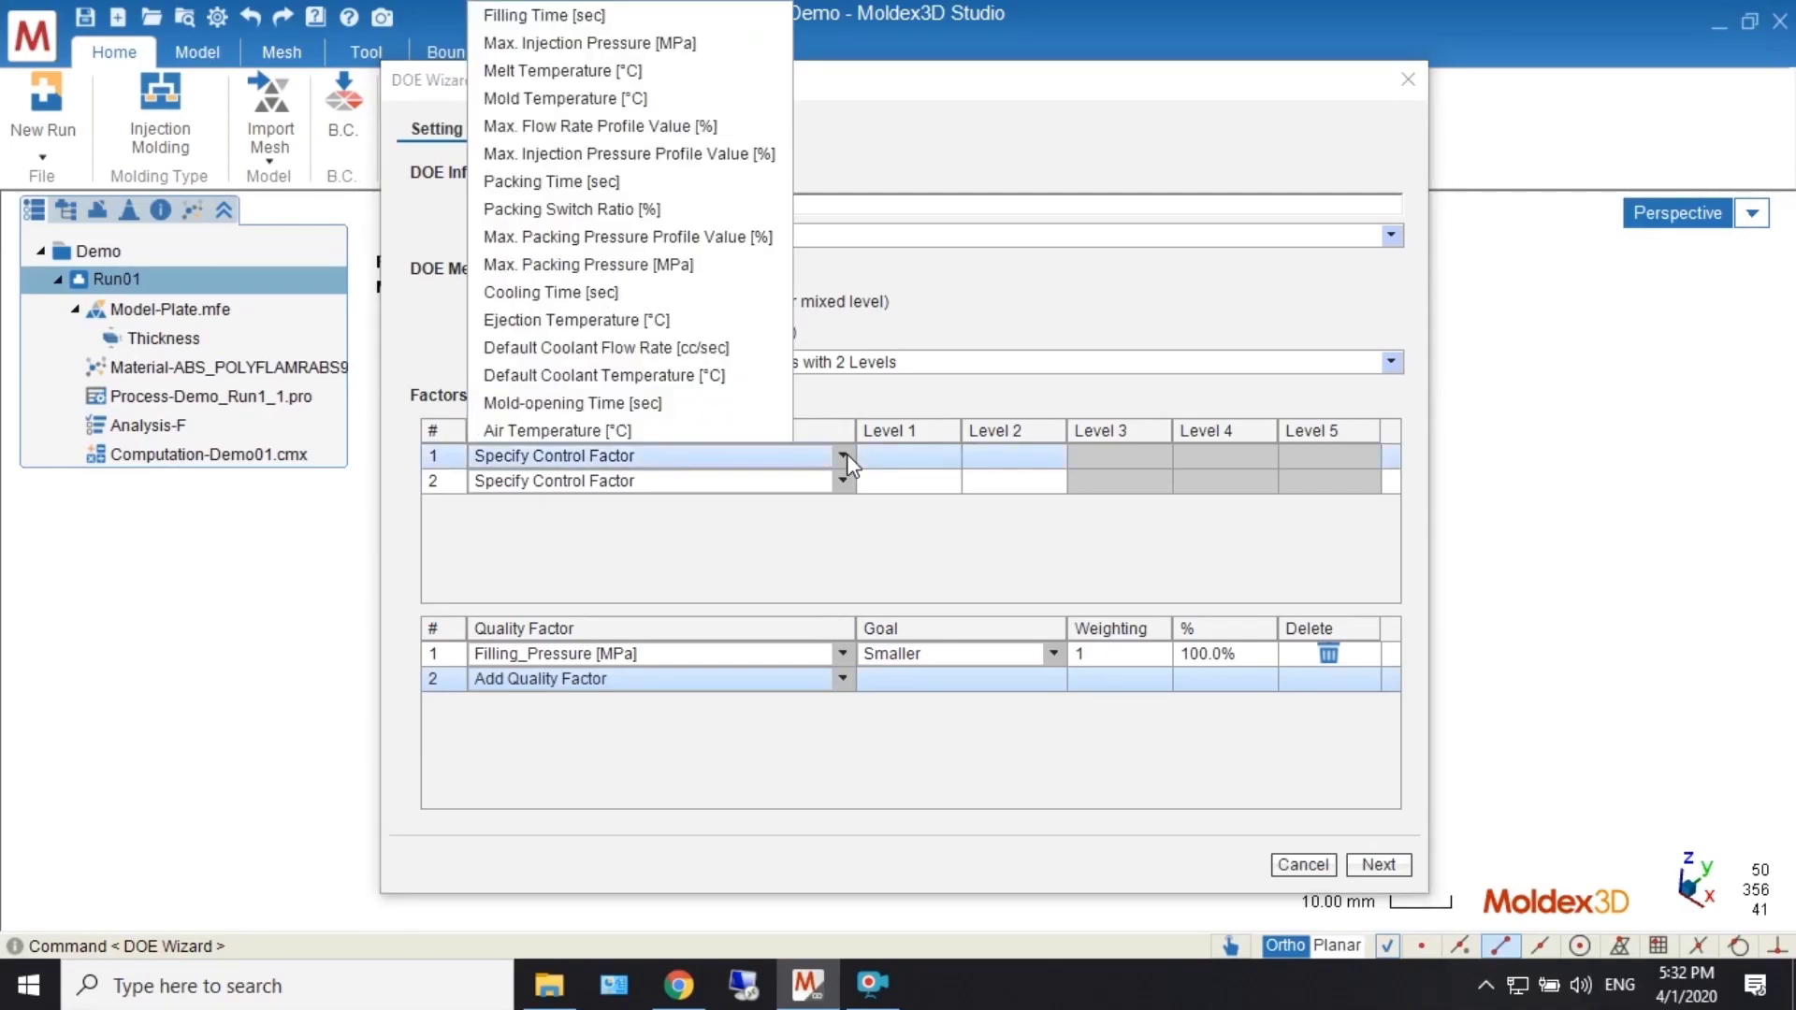
pyautogui.click(662, 13)
pyautogui.click(687, 481)
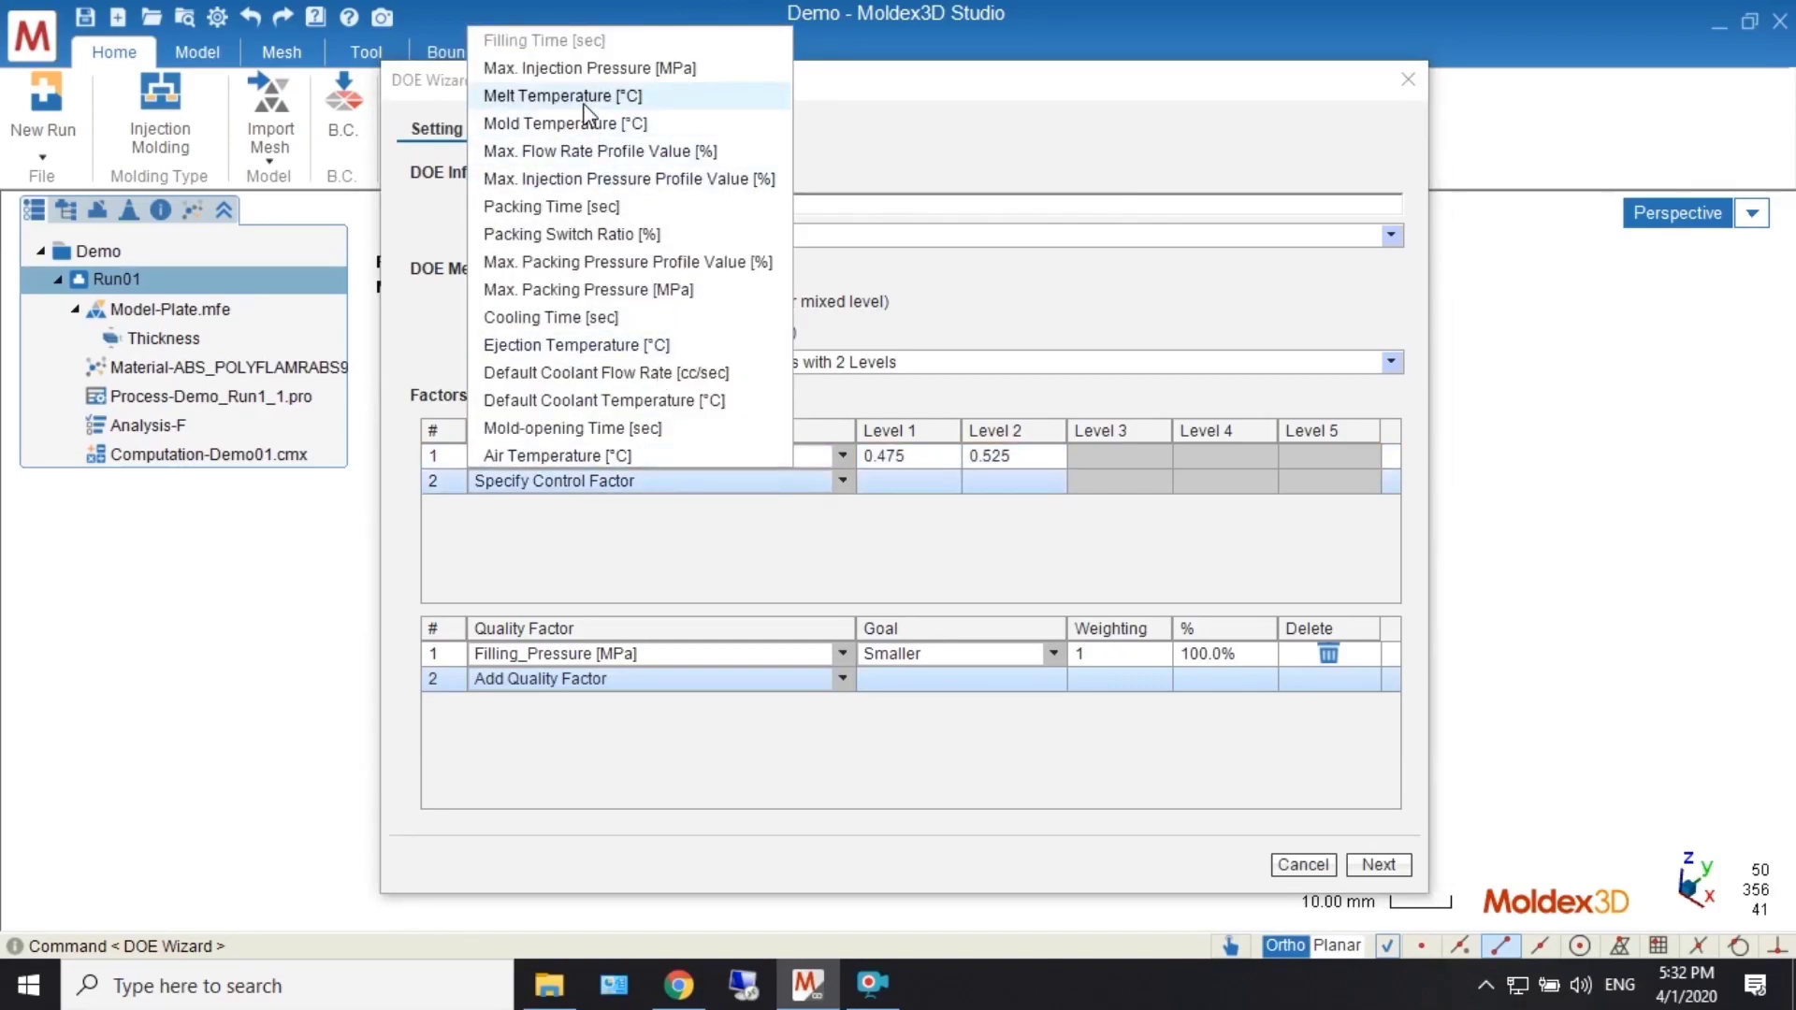
pyautogui.click(584, 103)
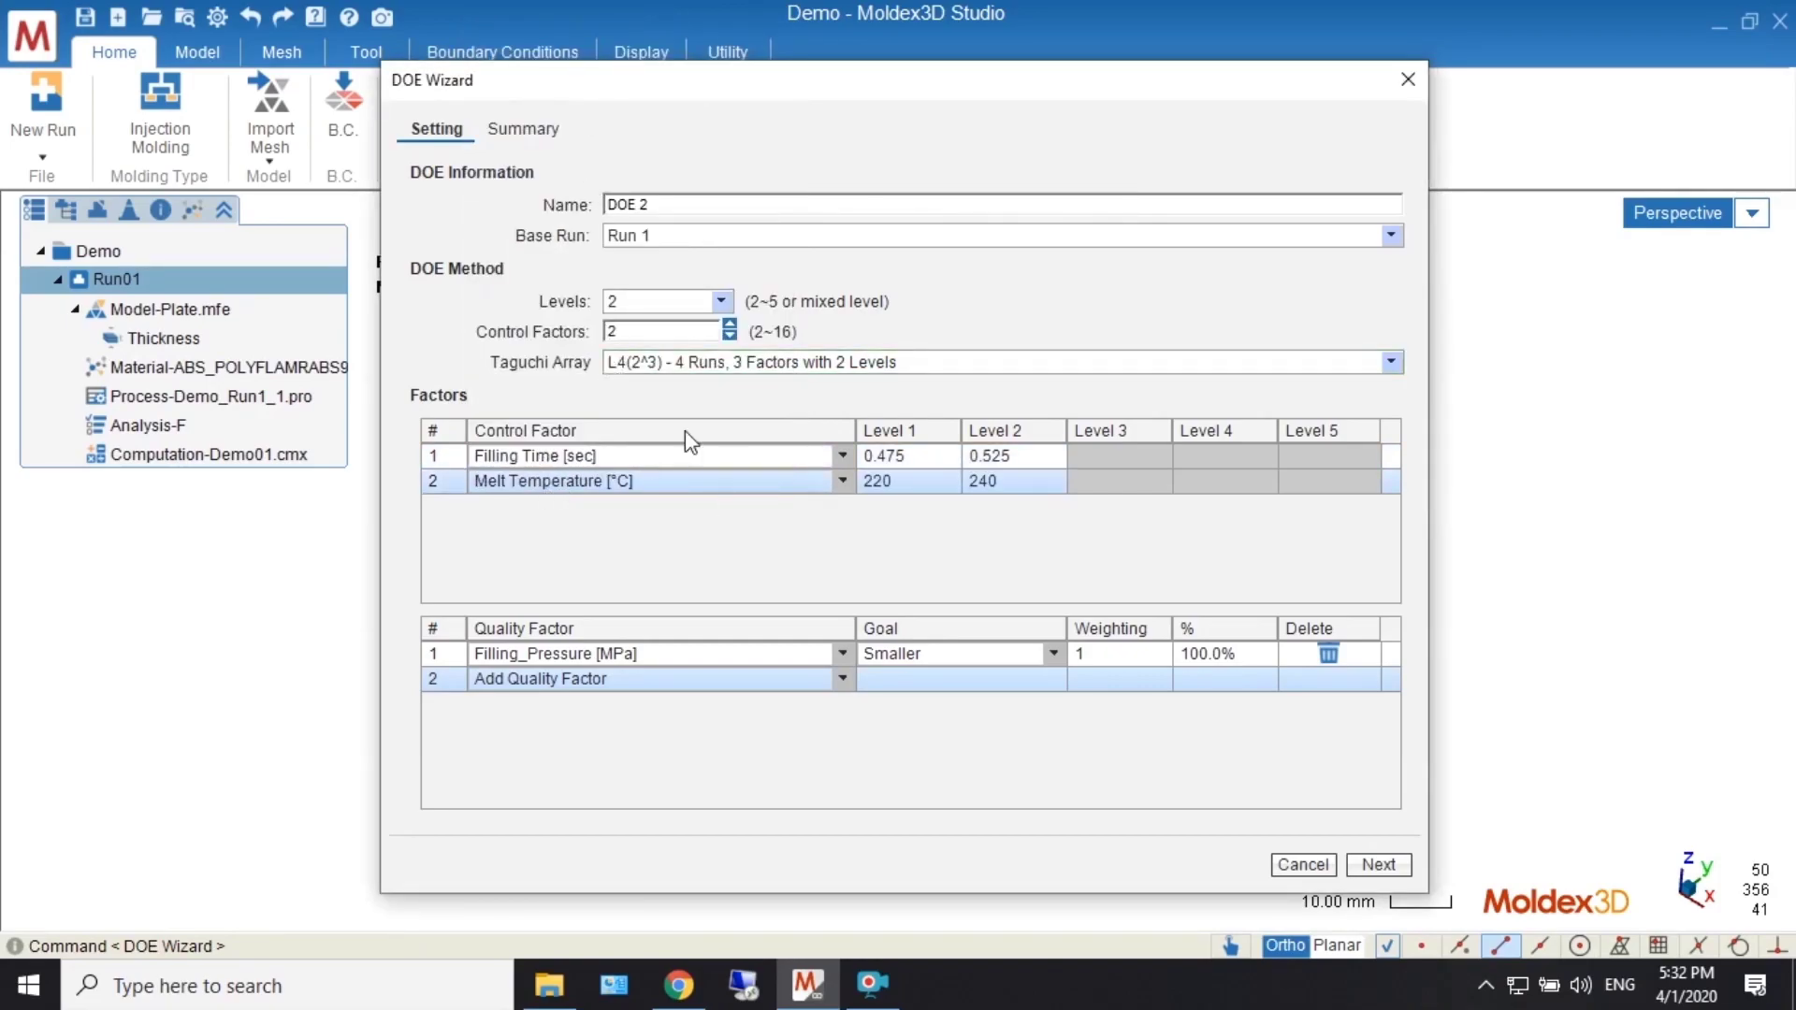
# - Increase the number of control factors to 3 and specify Mold Temperature as the third one
pyautogui.click(730, 325)
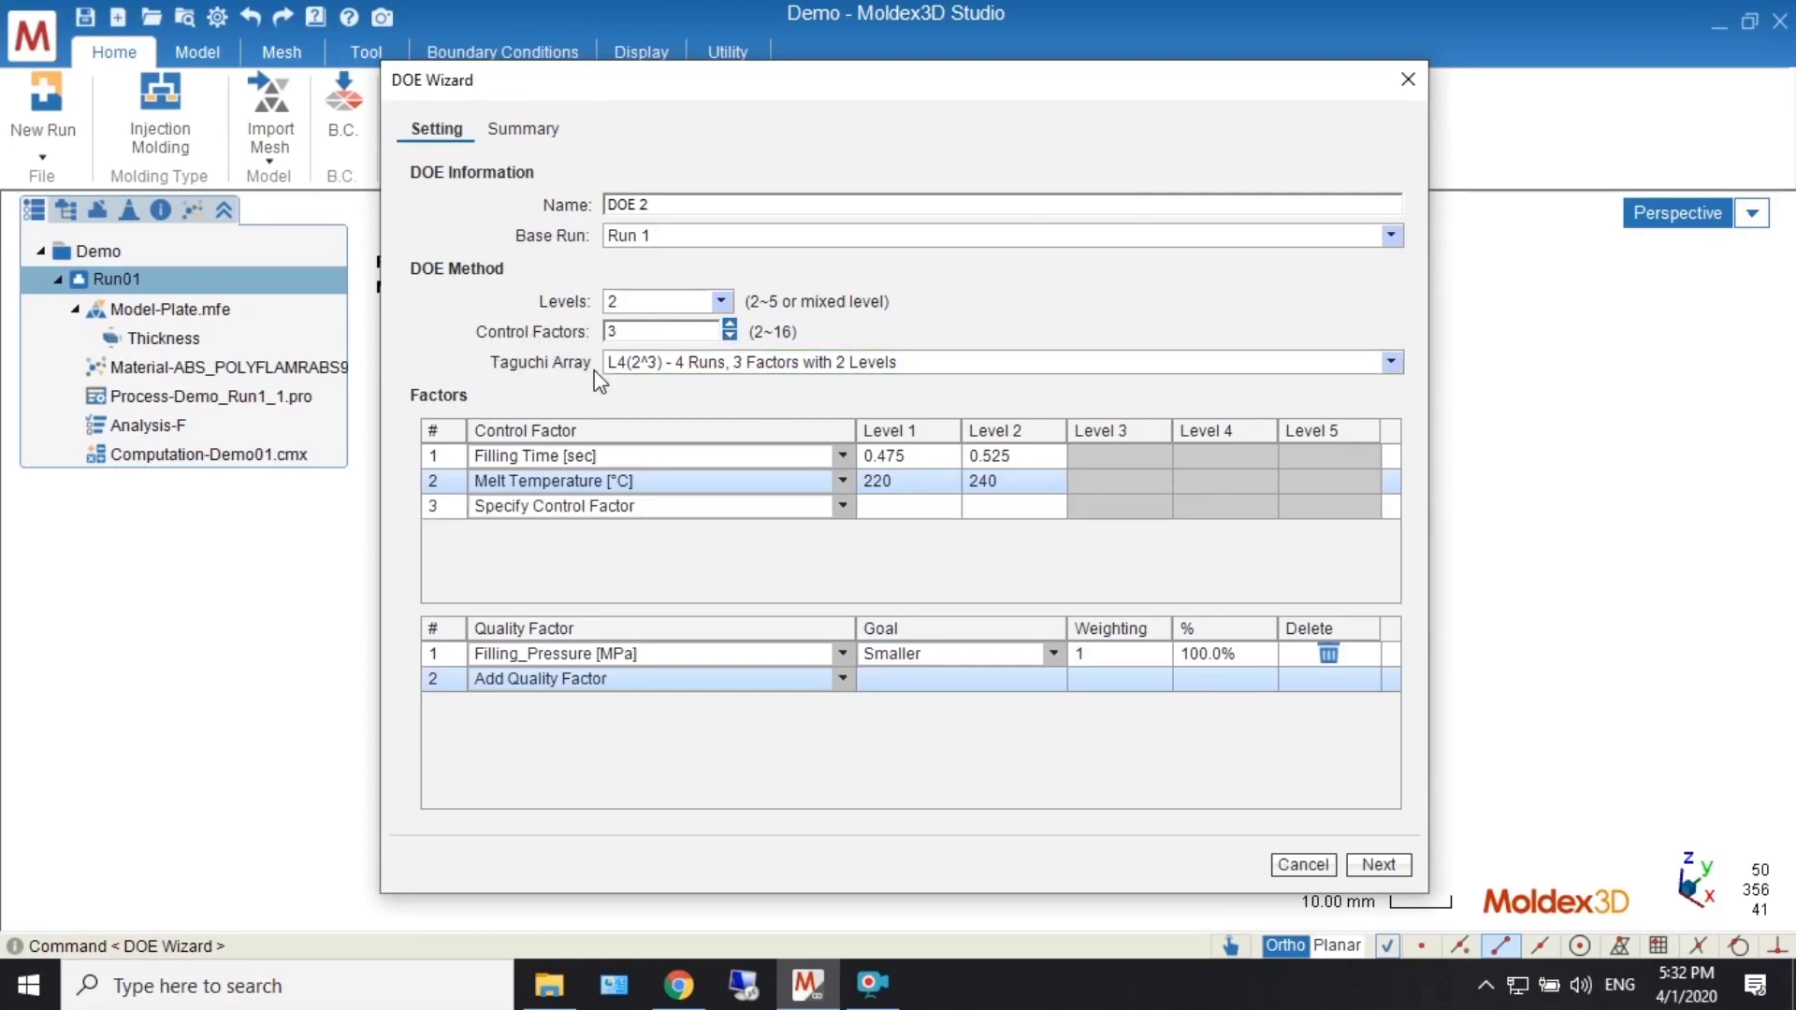
pyautogui.click(801, 511)
pyautogui.click(593, 142)
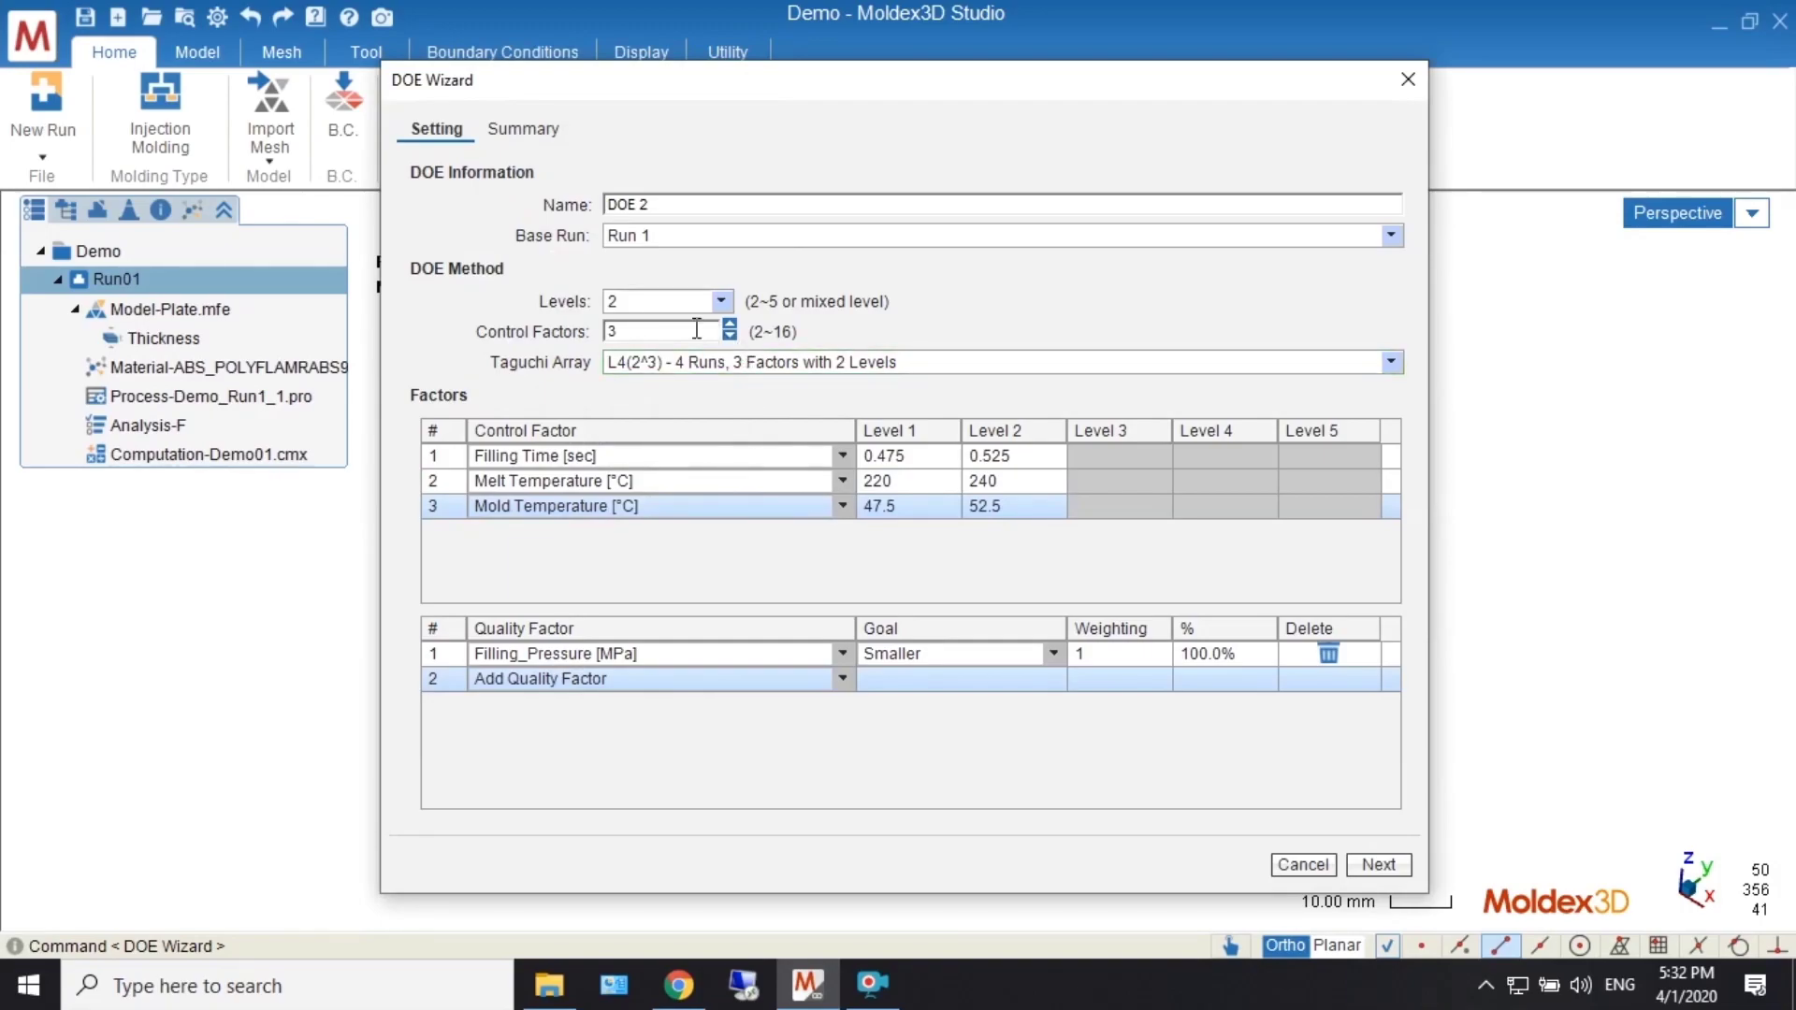
# - Set the number of levels for the DOE to 3
pyautogui.click(1002, 457)
pyautogui.click(924, 456)
pyautogui.click(1026, 455)
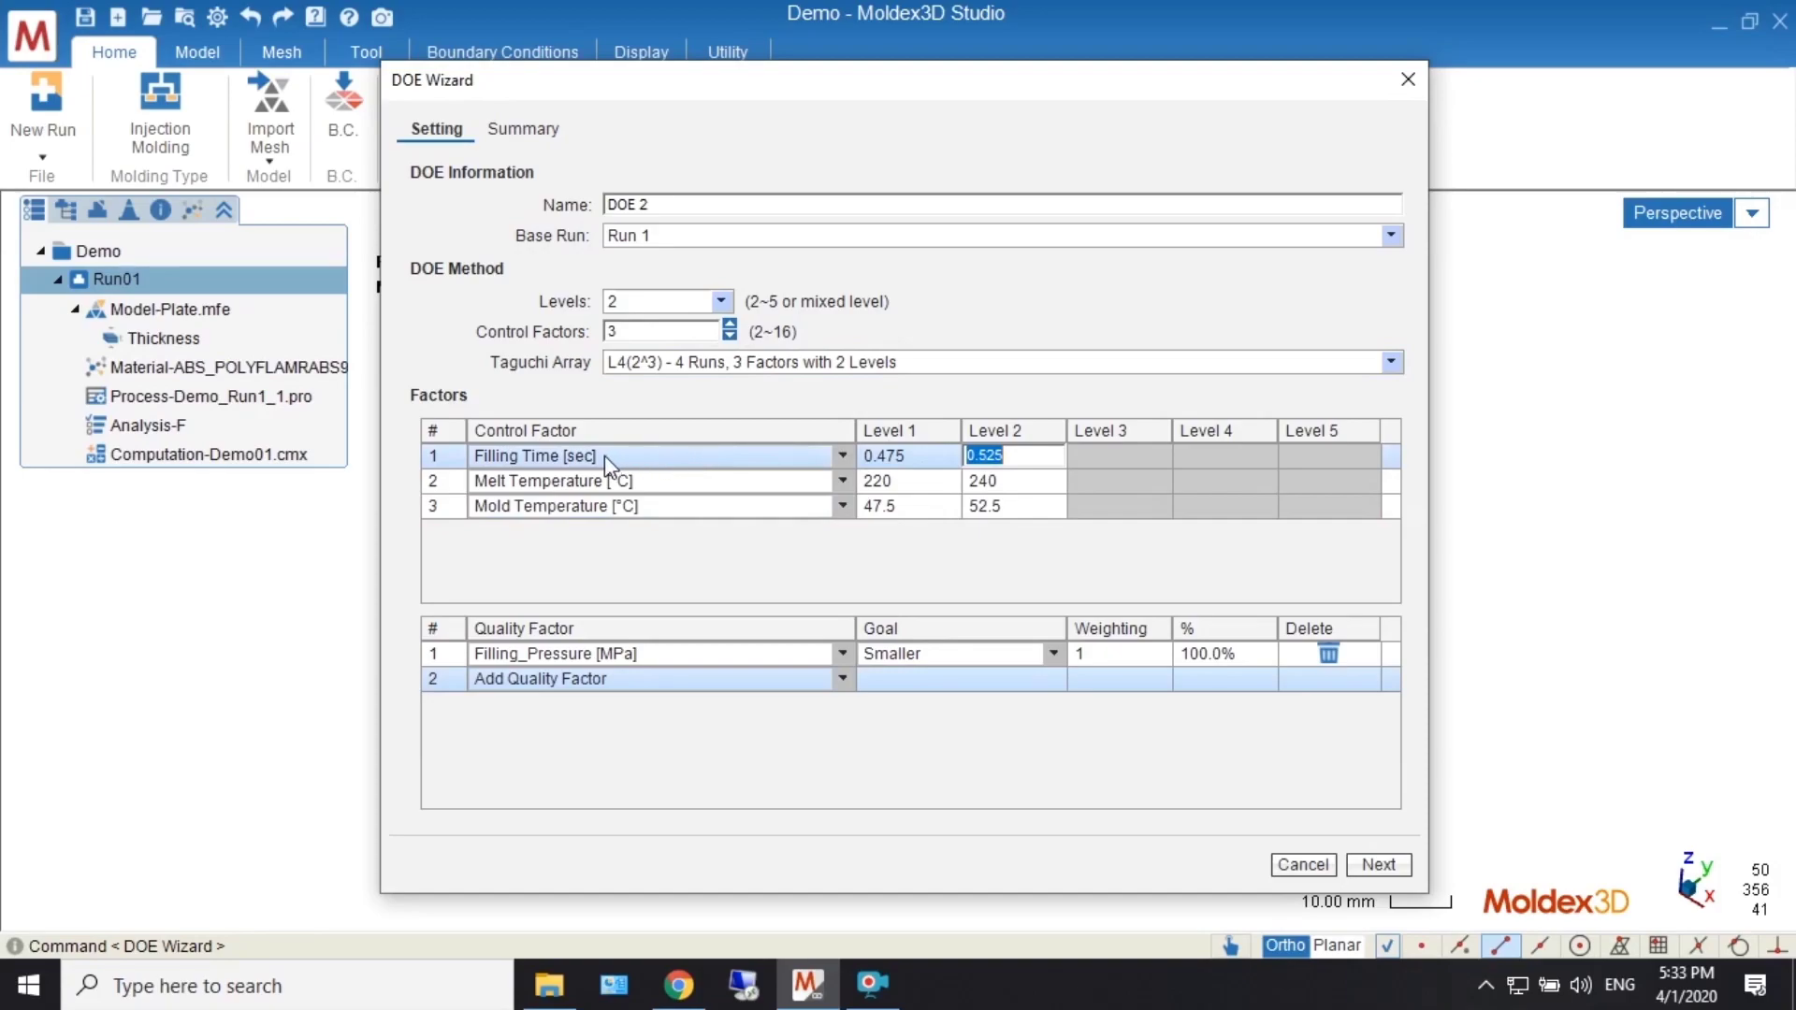
pyautogui.click(727, 301)
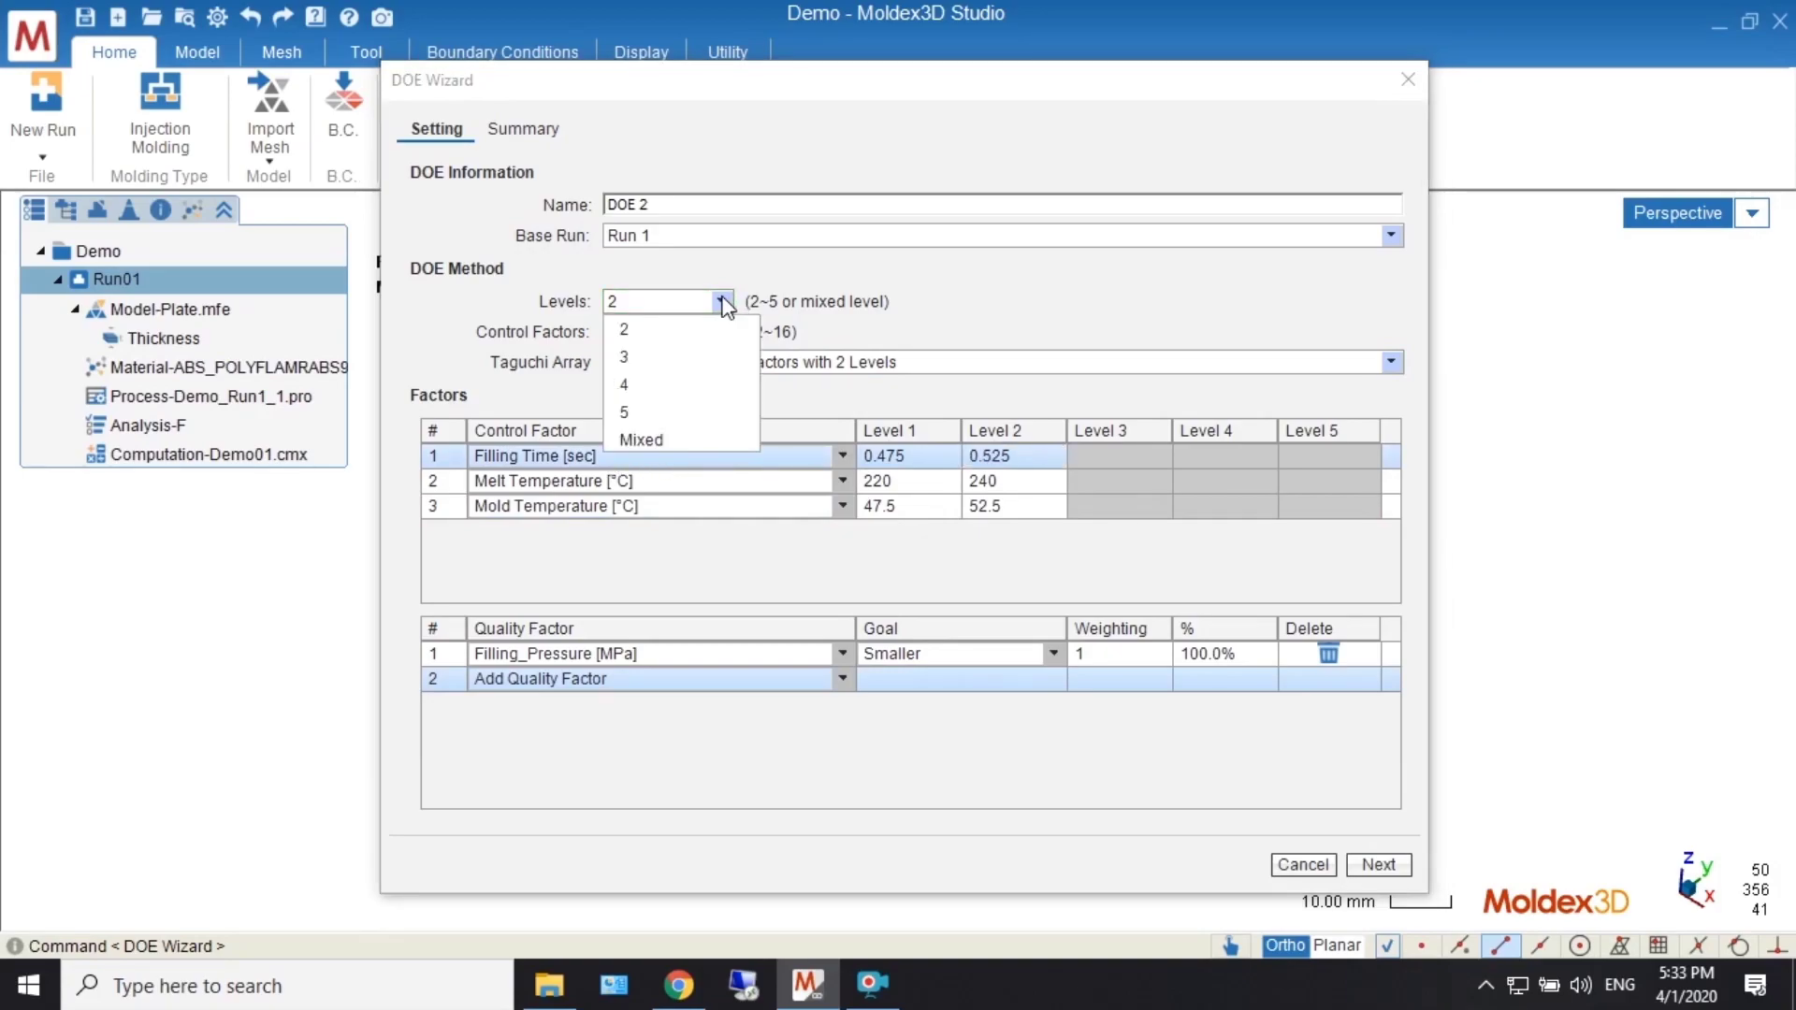
pyautogui.click(653, 361)
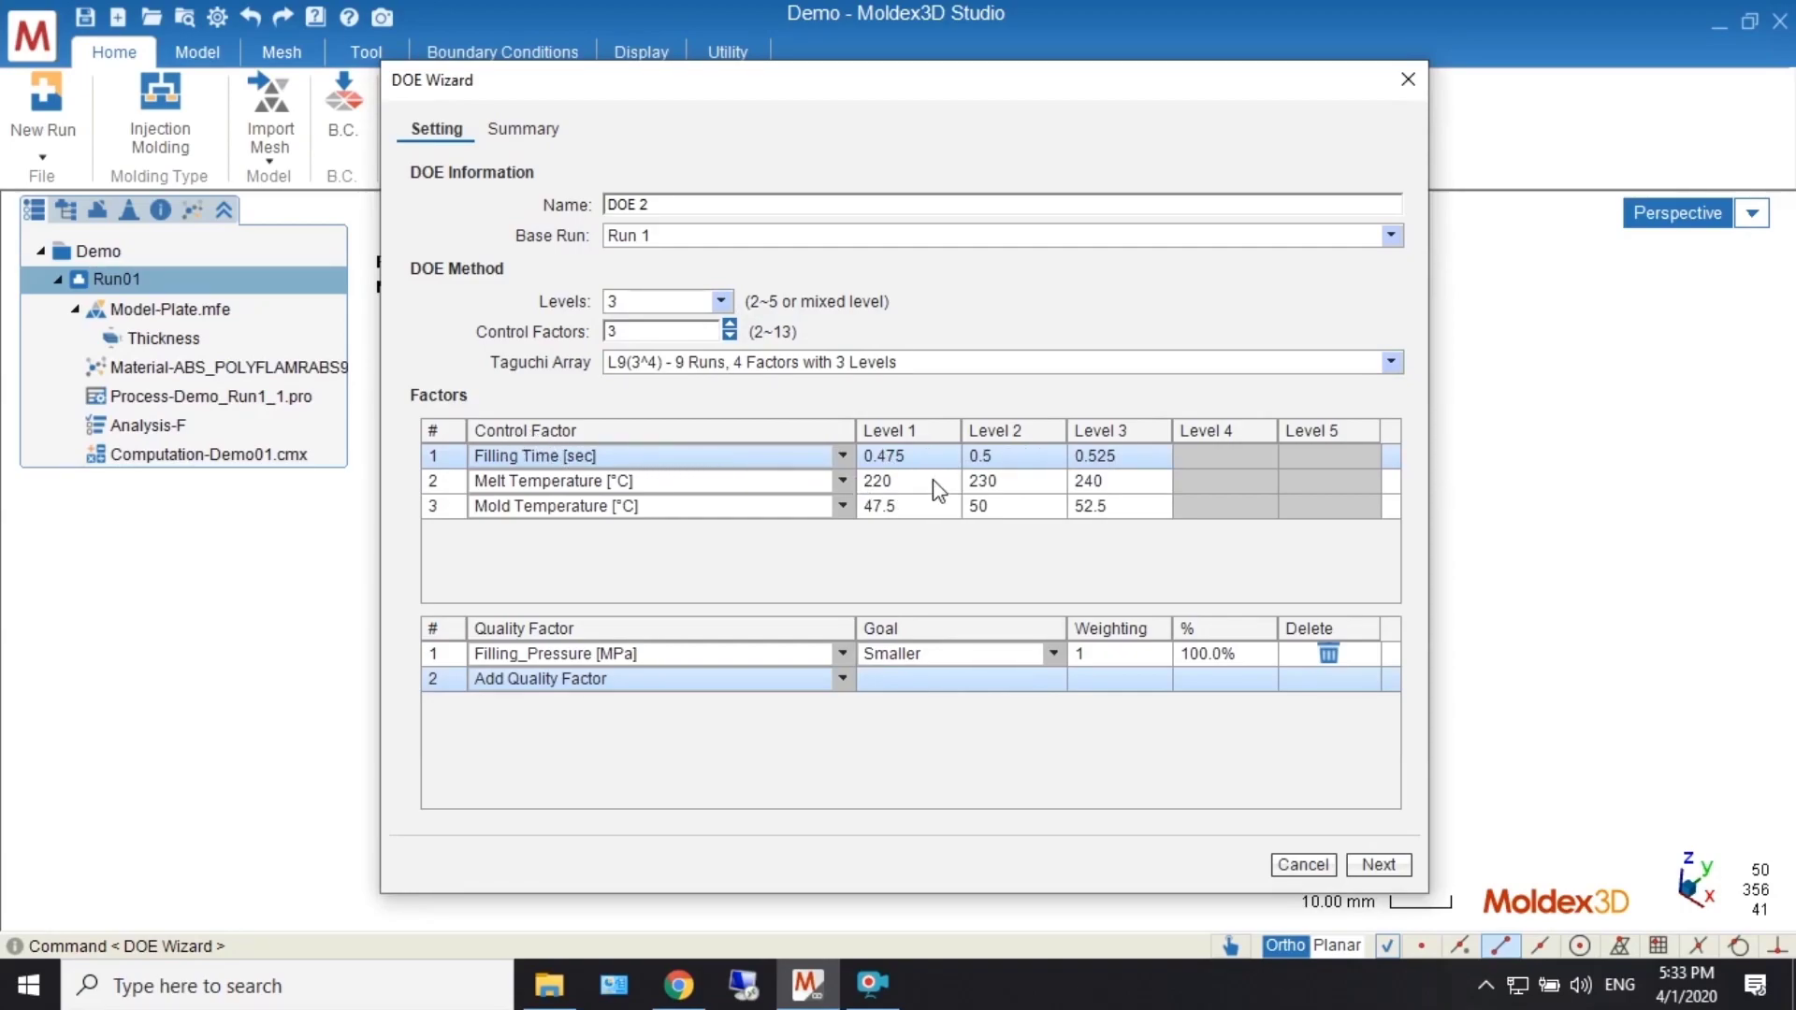
# - Set the Mold Temperature values to 40 for Level 1 and 60 for Level 3
pyautogui.doubleClick(907, 503)
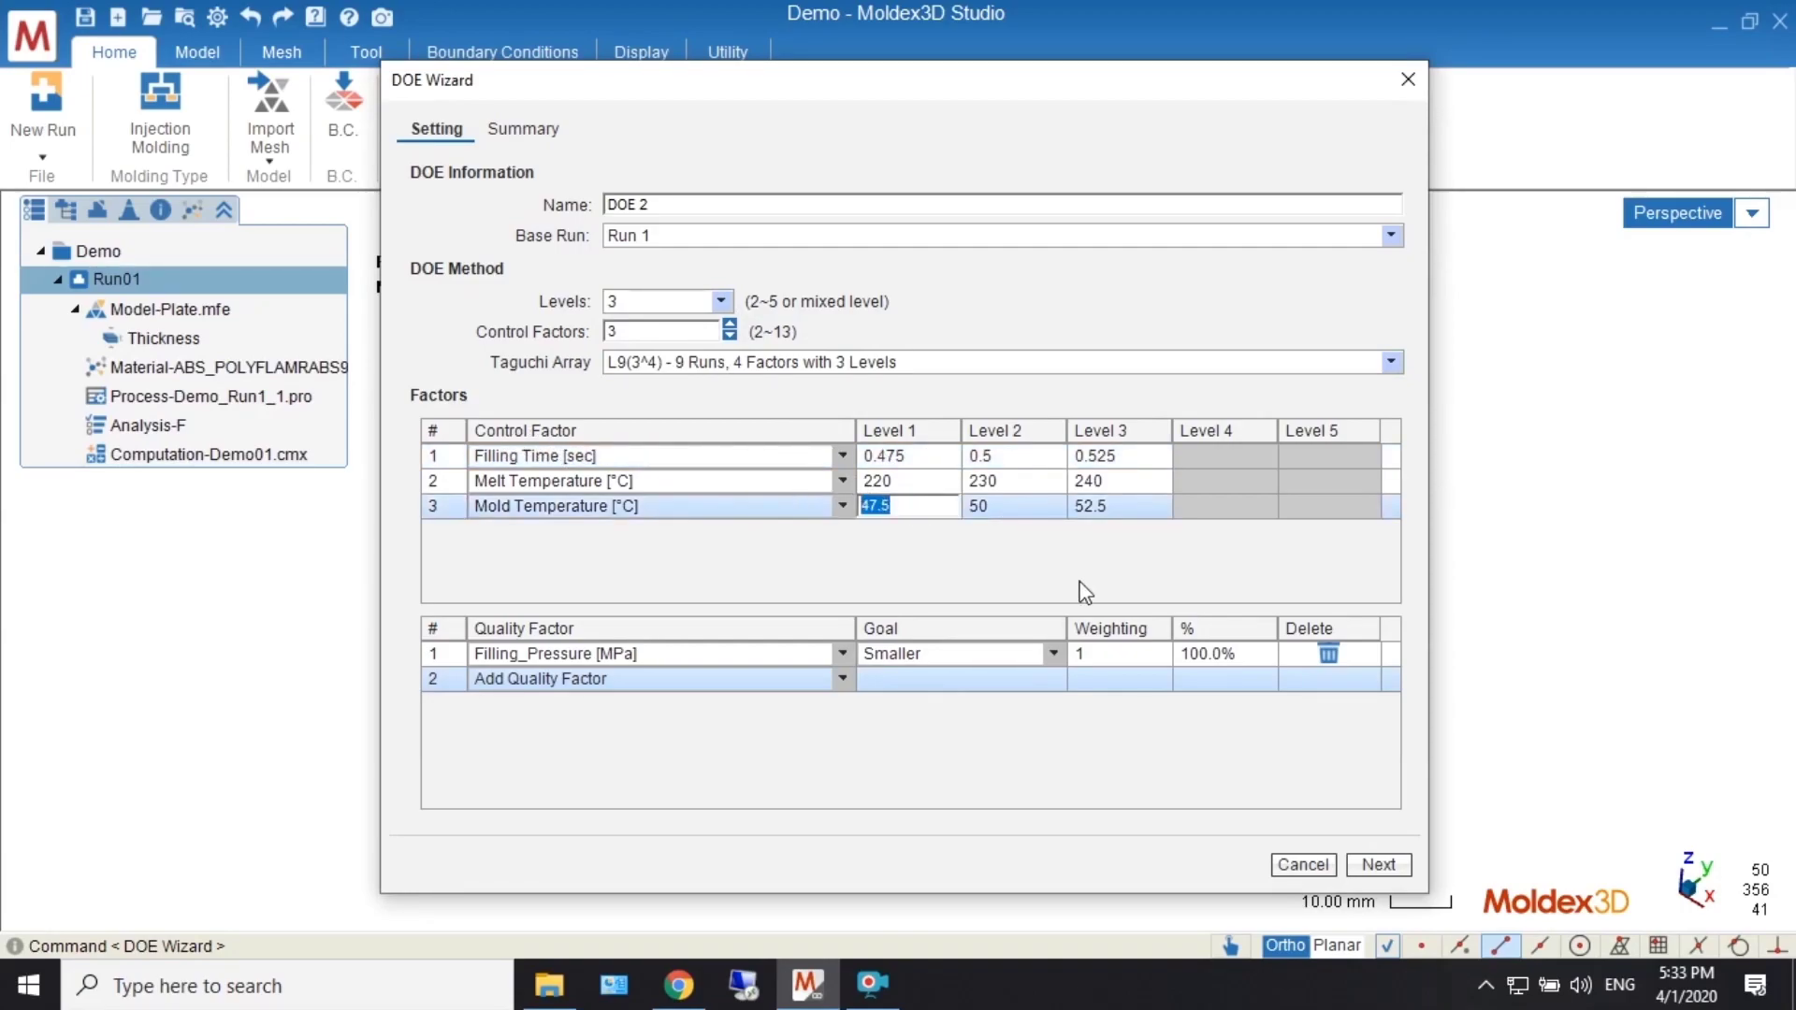
pyautogui.click(913, 514)
pyautogui.moveTo(913, 508); pyautogui.dragTo(803, 496)
pyautogui.write('40')
pyautogui.doubleClick(1096, 508)
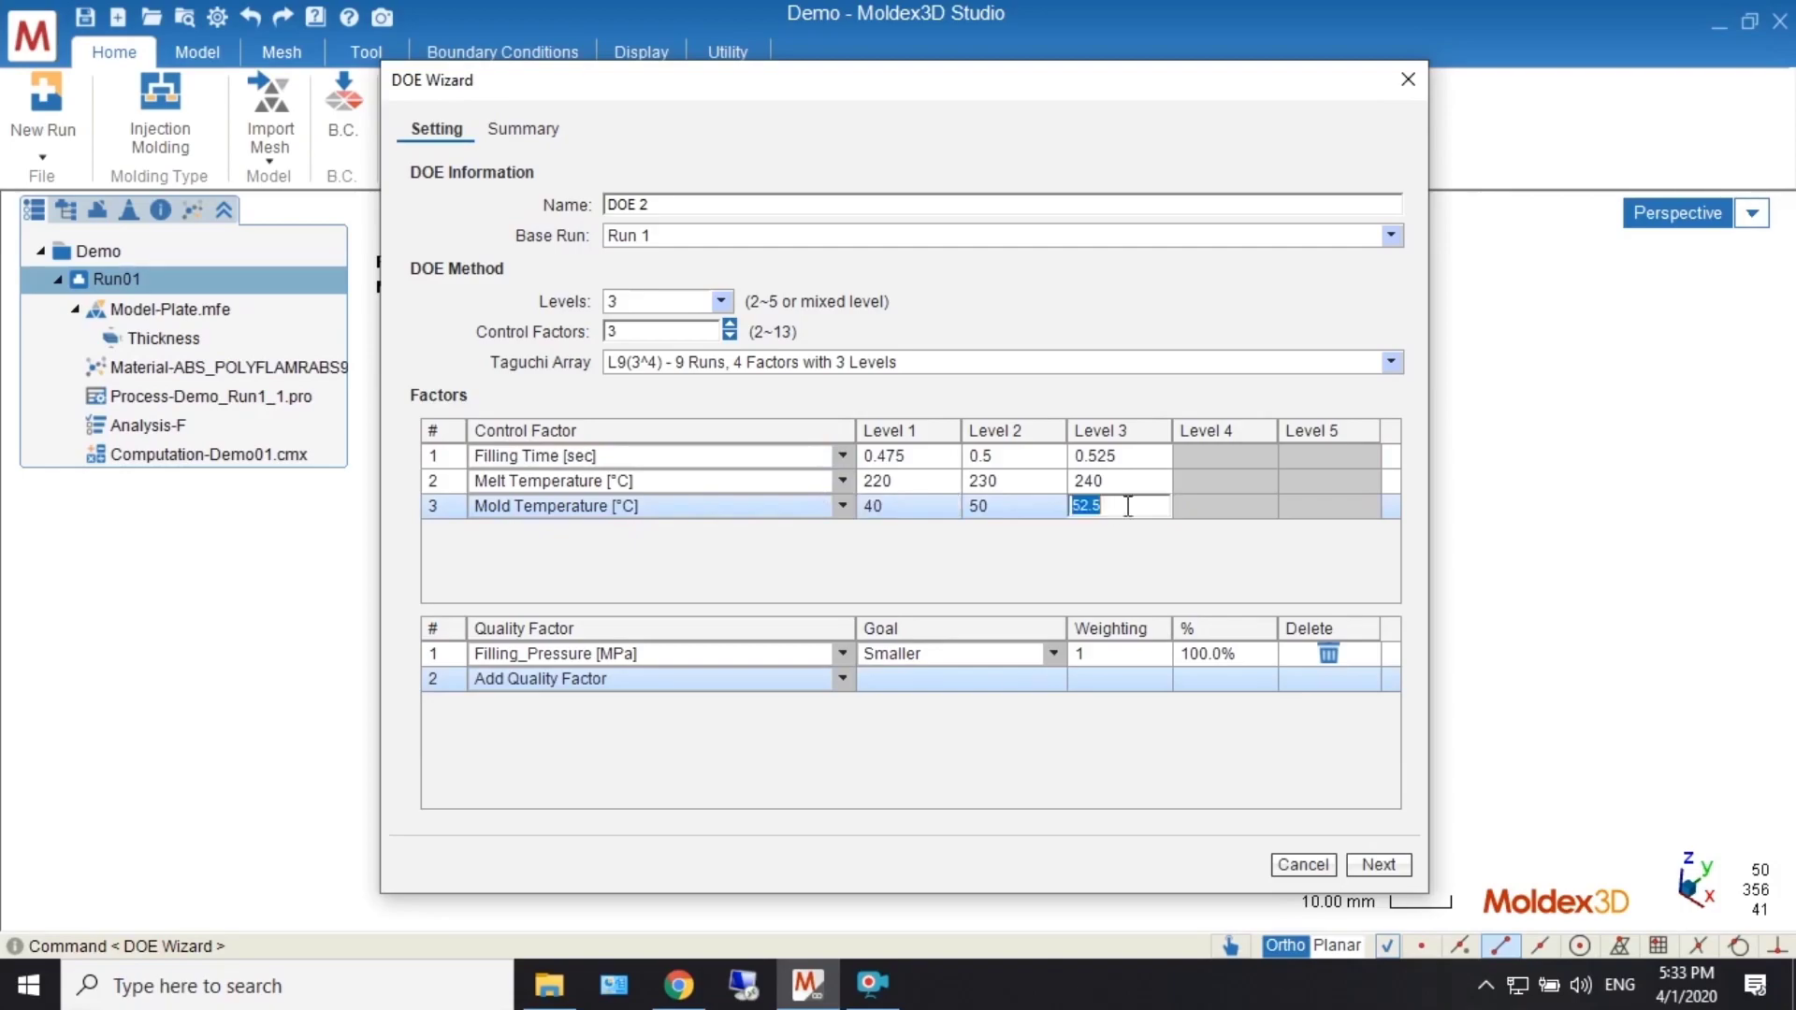
pyautogui.write('60')
pyautogui.click(1130, 569)
# - Proceed to the DOE summary table and create the DOE runs
pyautogui.click(1380, 865)
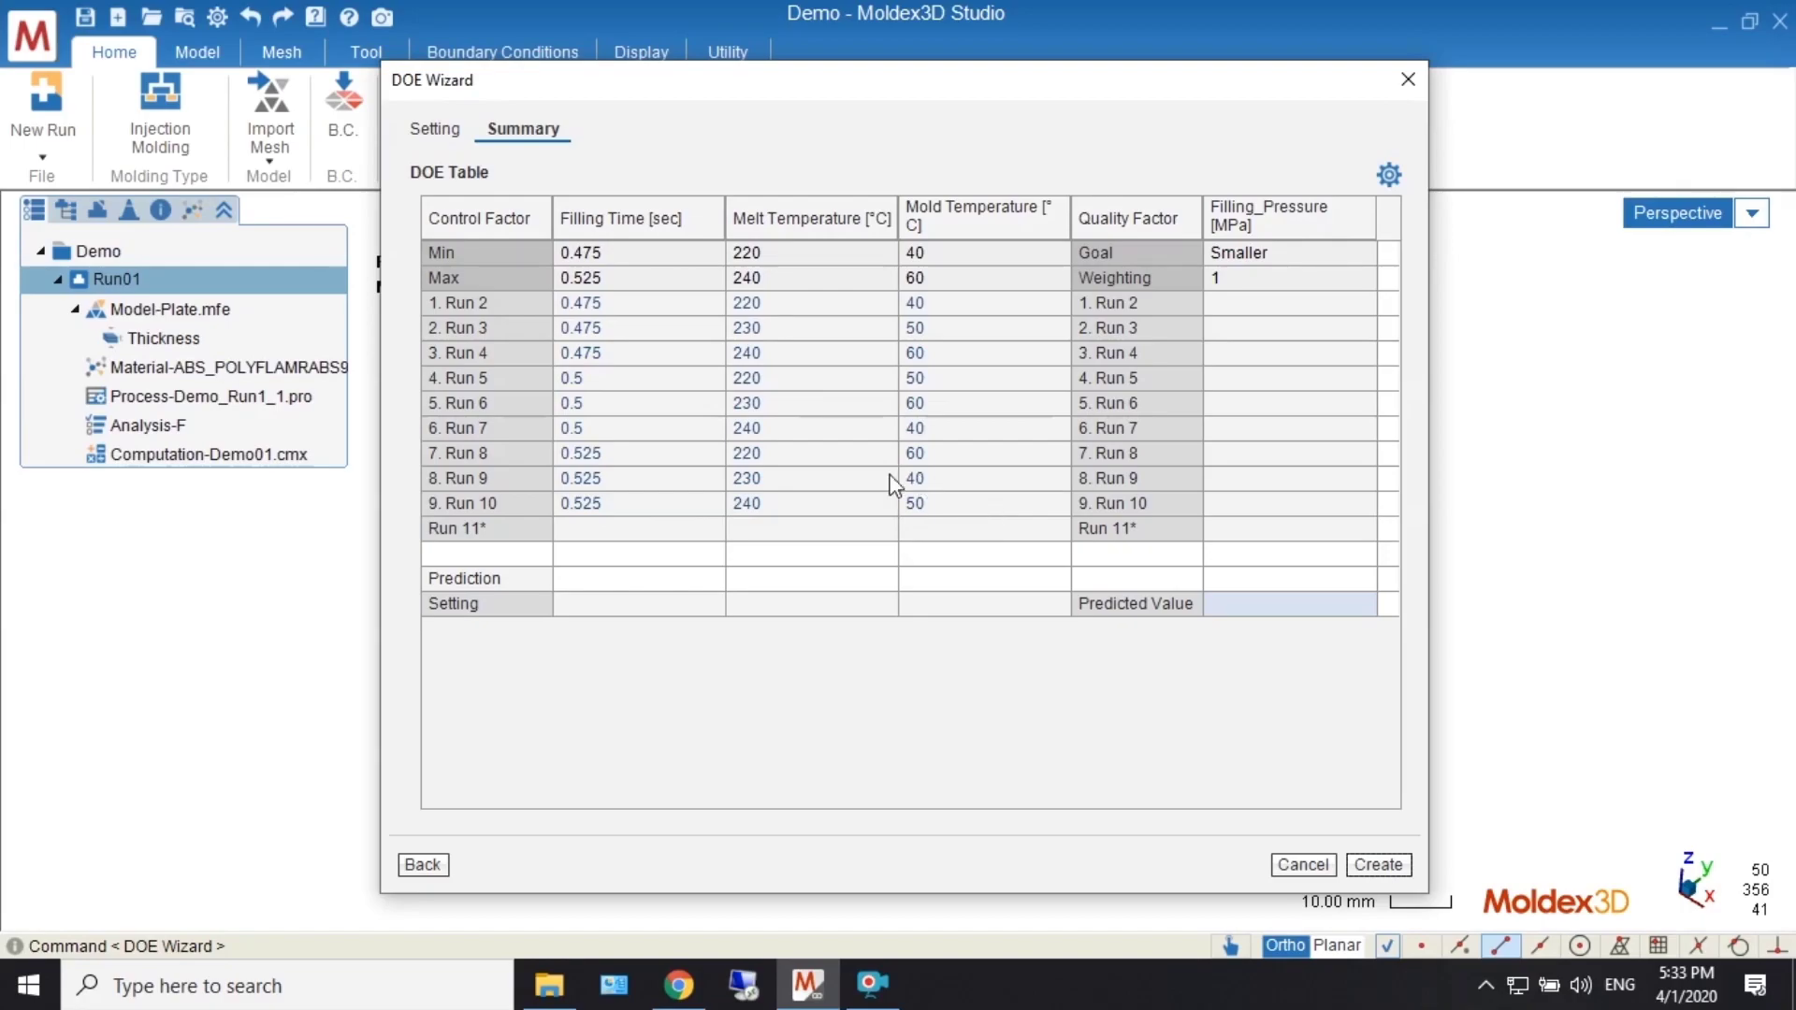
pyautogui.click(1377, 865)
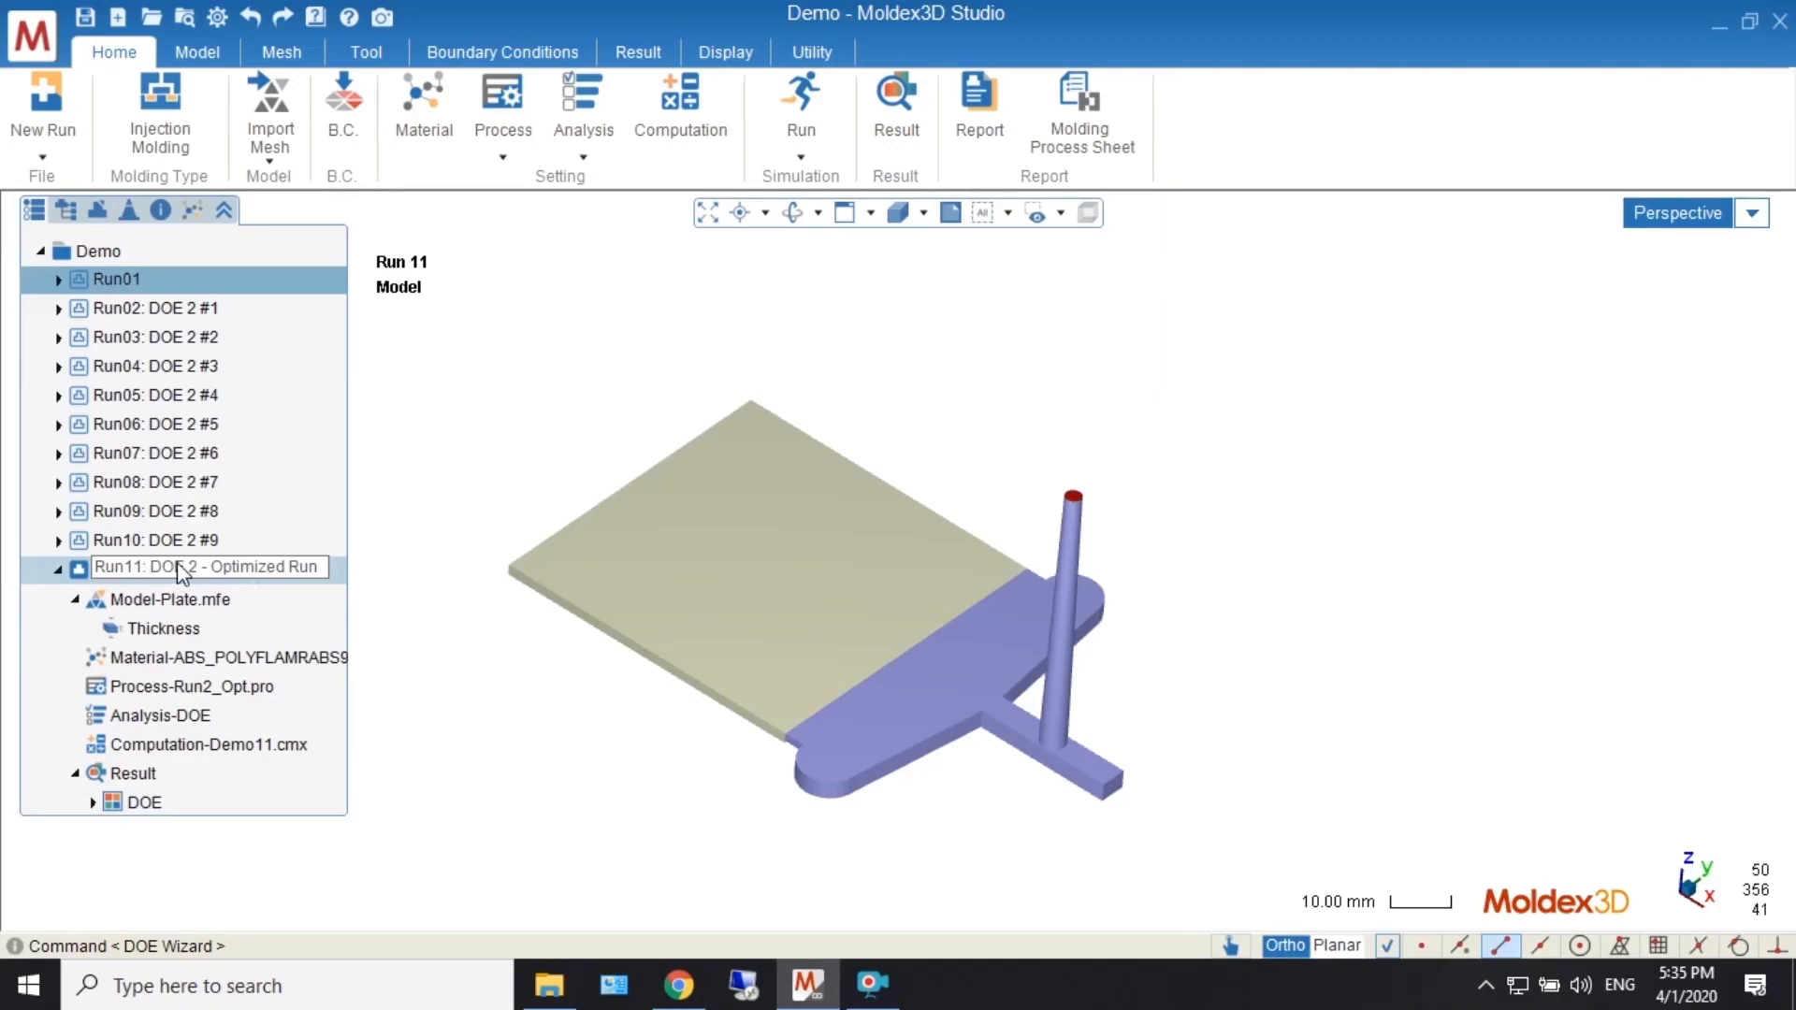
# - Choose AutoDesign -DOE as the analysis for the optimized run and submit it for computation
pyautogui.click(591, 154)
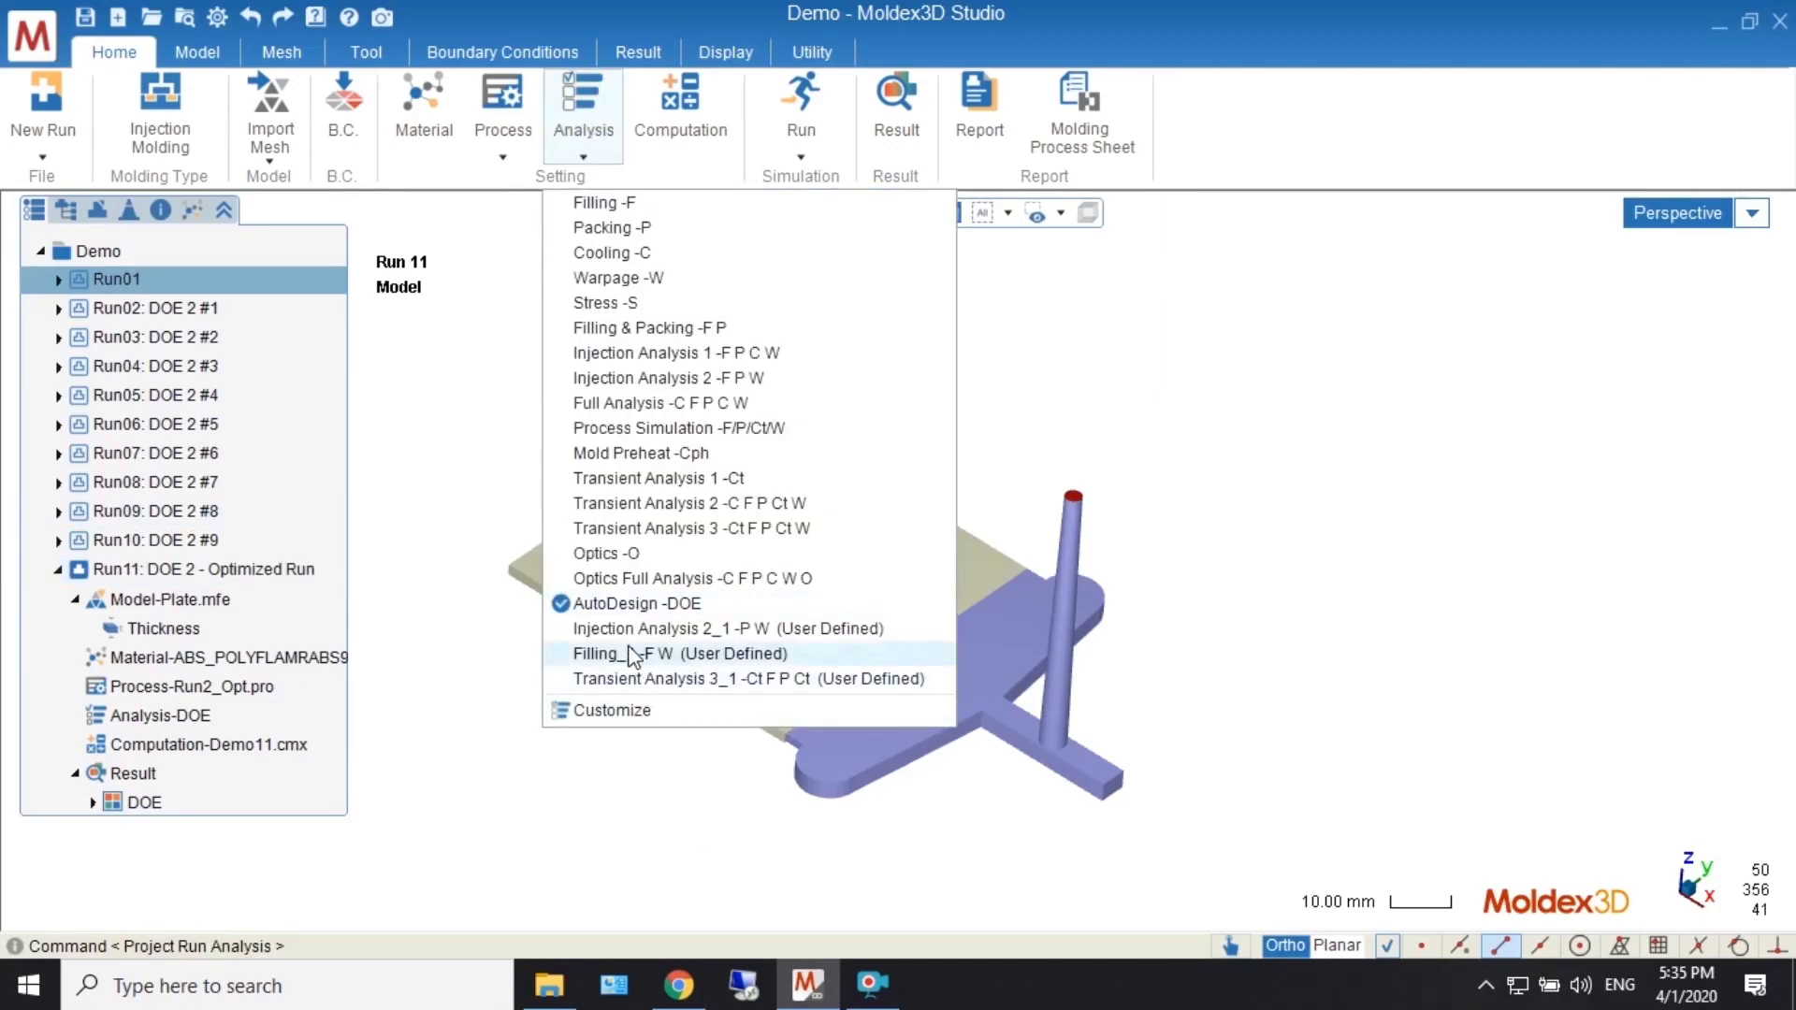
pyautogui.click(655, 606)
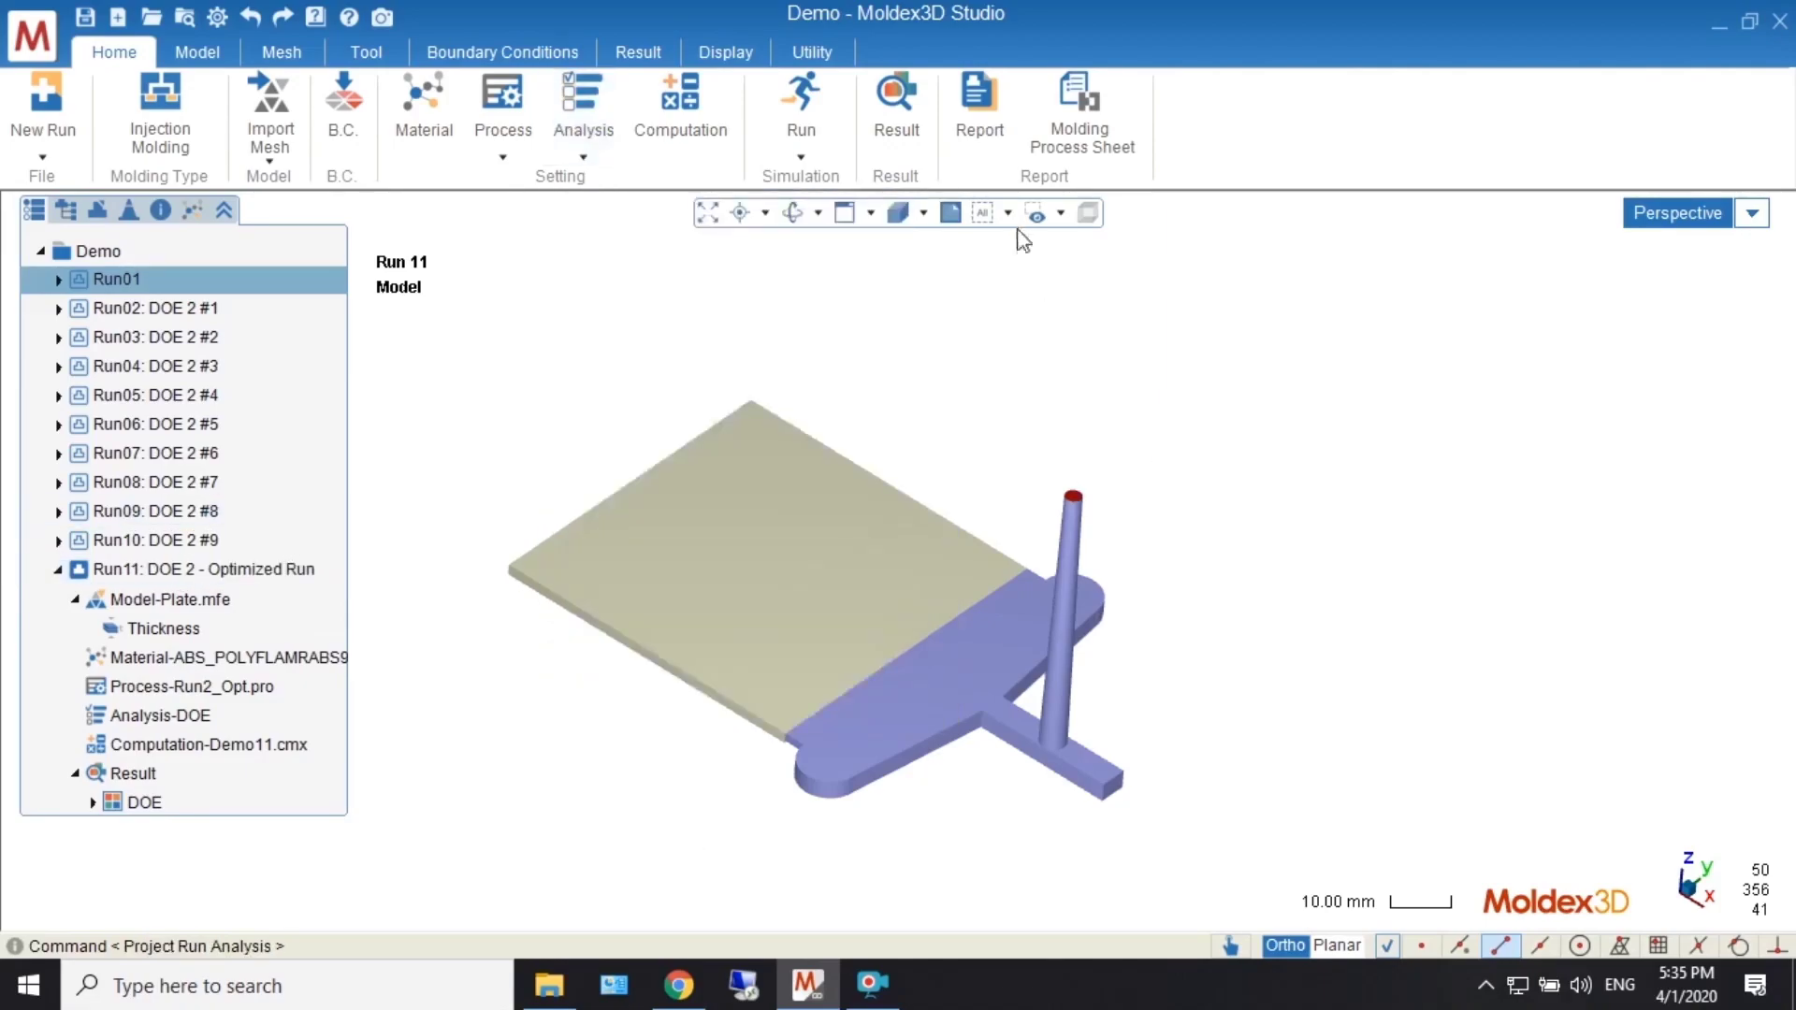
pyautogui.click(800, 152)
pyautogui.click(820, 203)
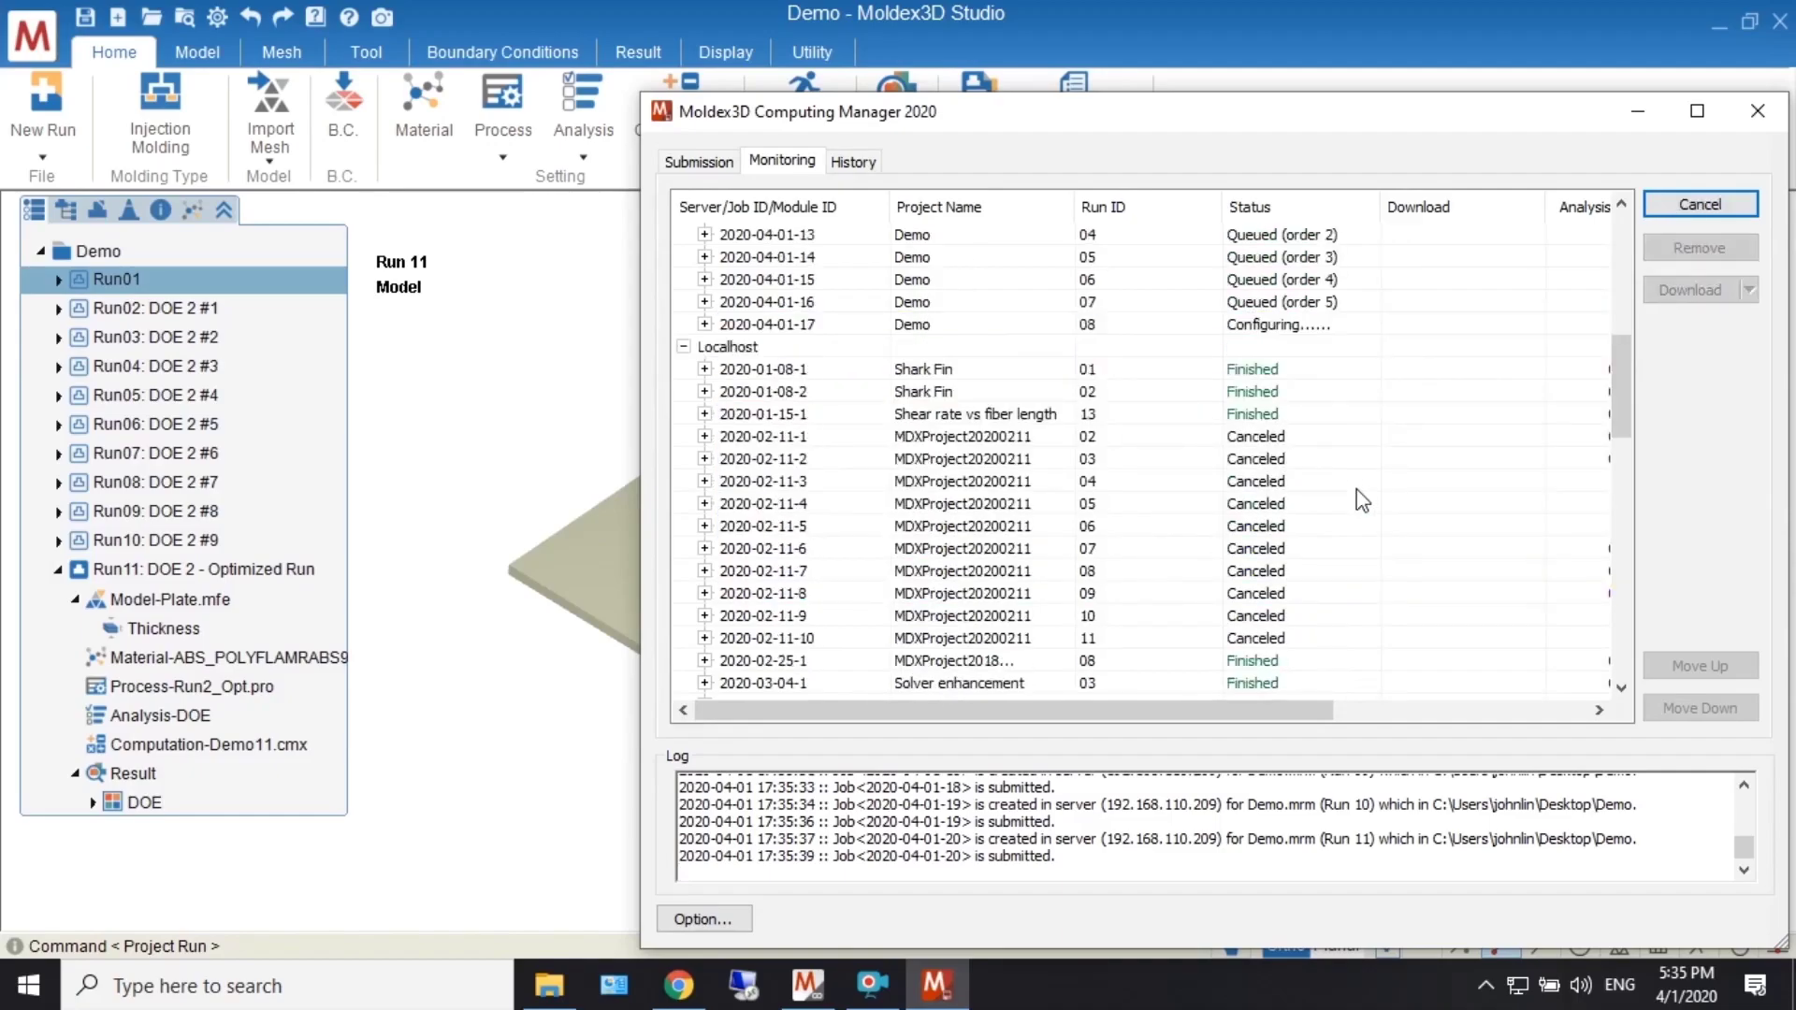
# - Cancel the submitted computation jobs of the Demo project for runs 02 to 11
pyautogui.scroll(2, 1362, 500)
pyautogui.click(1347, 325)
pyautogui.keyDown('shift'); pyautogui.click(1351, 461); pyautogui.keyUp('shift')
pyautogui.keyDown('shift'); pyautogui.click(1338, 530); pyautogui.keyUp('shift')
pyautogui.click(1696, 201)
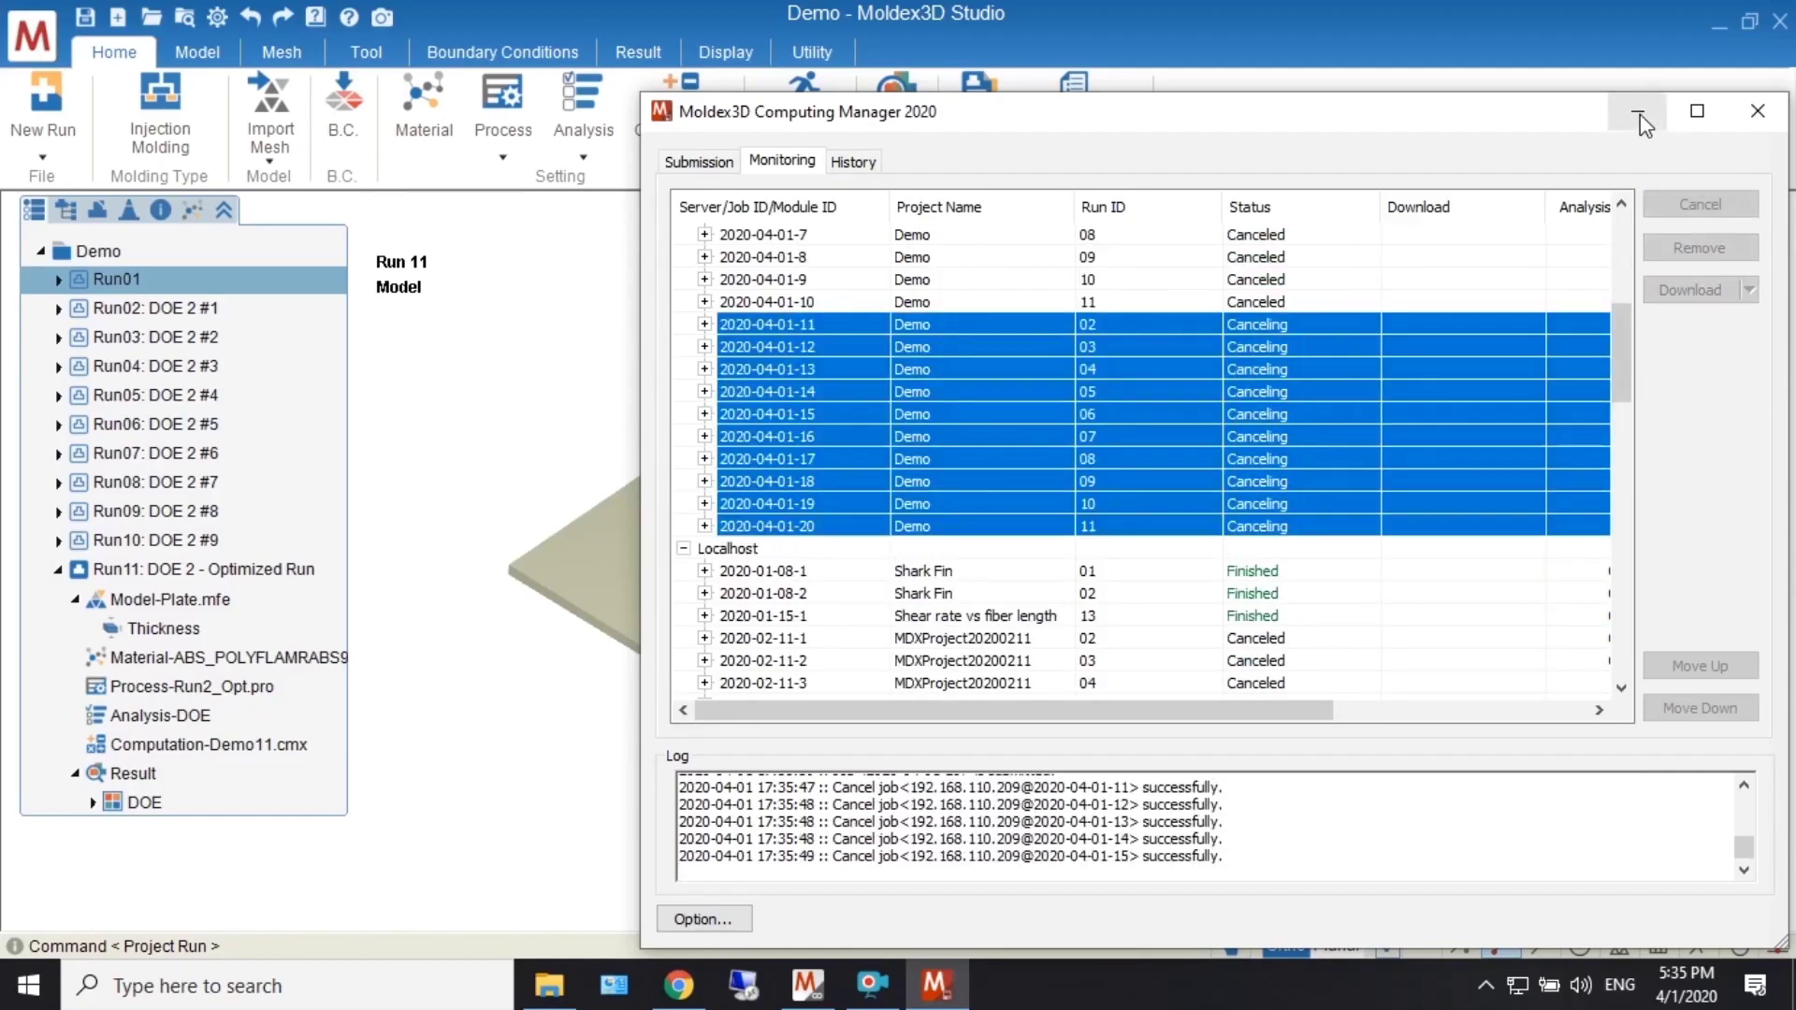
# - Close the Computing Manager and the Demo project, and open the DOE Sample project in Moldex3D Studio 2021
pyautogui.click(1757, 110)
pyautogui.click(1781, 23)
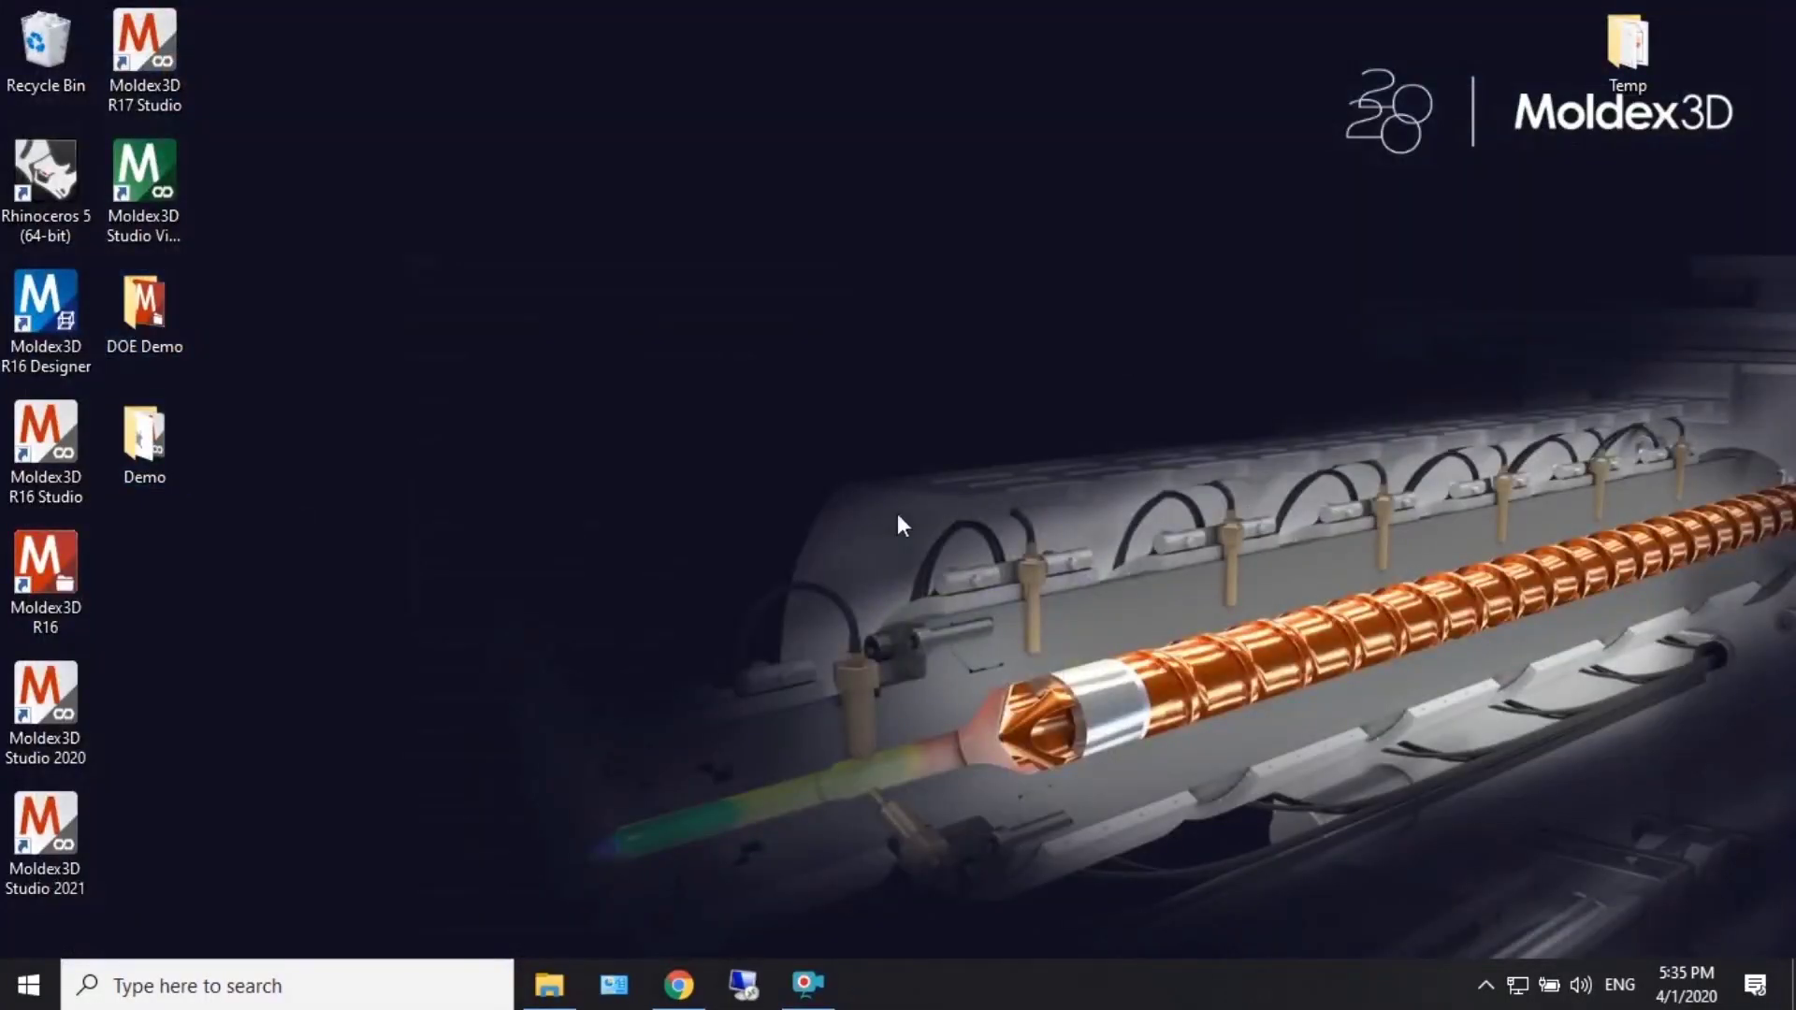
pyautogui.click(549, 985)
pyautogui.doubleClick(561, 410)
pyautogui.scroll(-3, 561, 468)
pyautogui.click(508, 438)
pyautogui.moveTo(507, 438); pyautogui.dragTo(56, 821)
pyautogui.click(1314, 133)
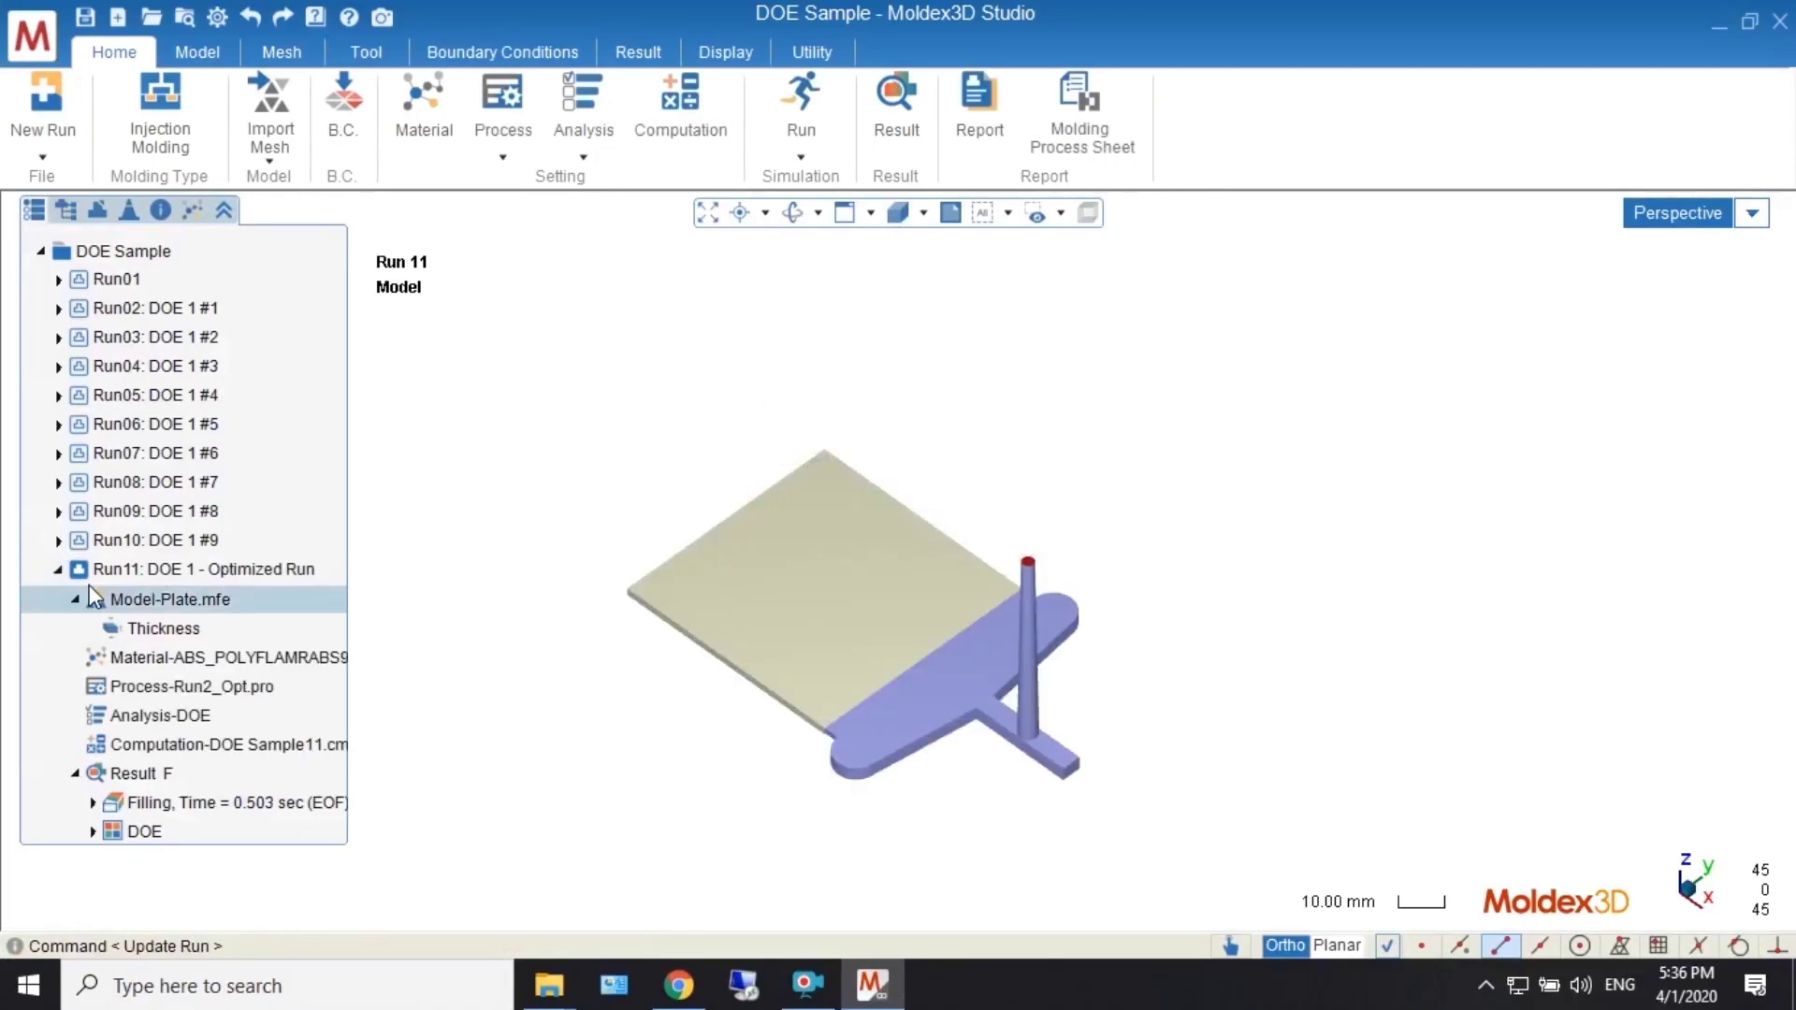
# - Inspect the contents and filling result of Run02 in the DOE Sample project tree
pyautogui.click(58, 569)
pyautogui.moveTo(832, 525); pyautogui.dragTo(810, 533, button='middle')
pyautogui.scroll(1, 810, 533)
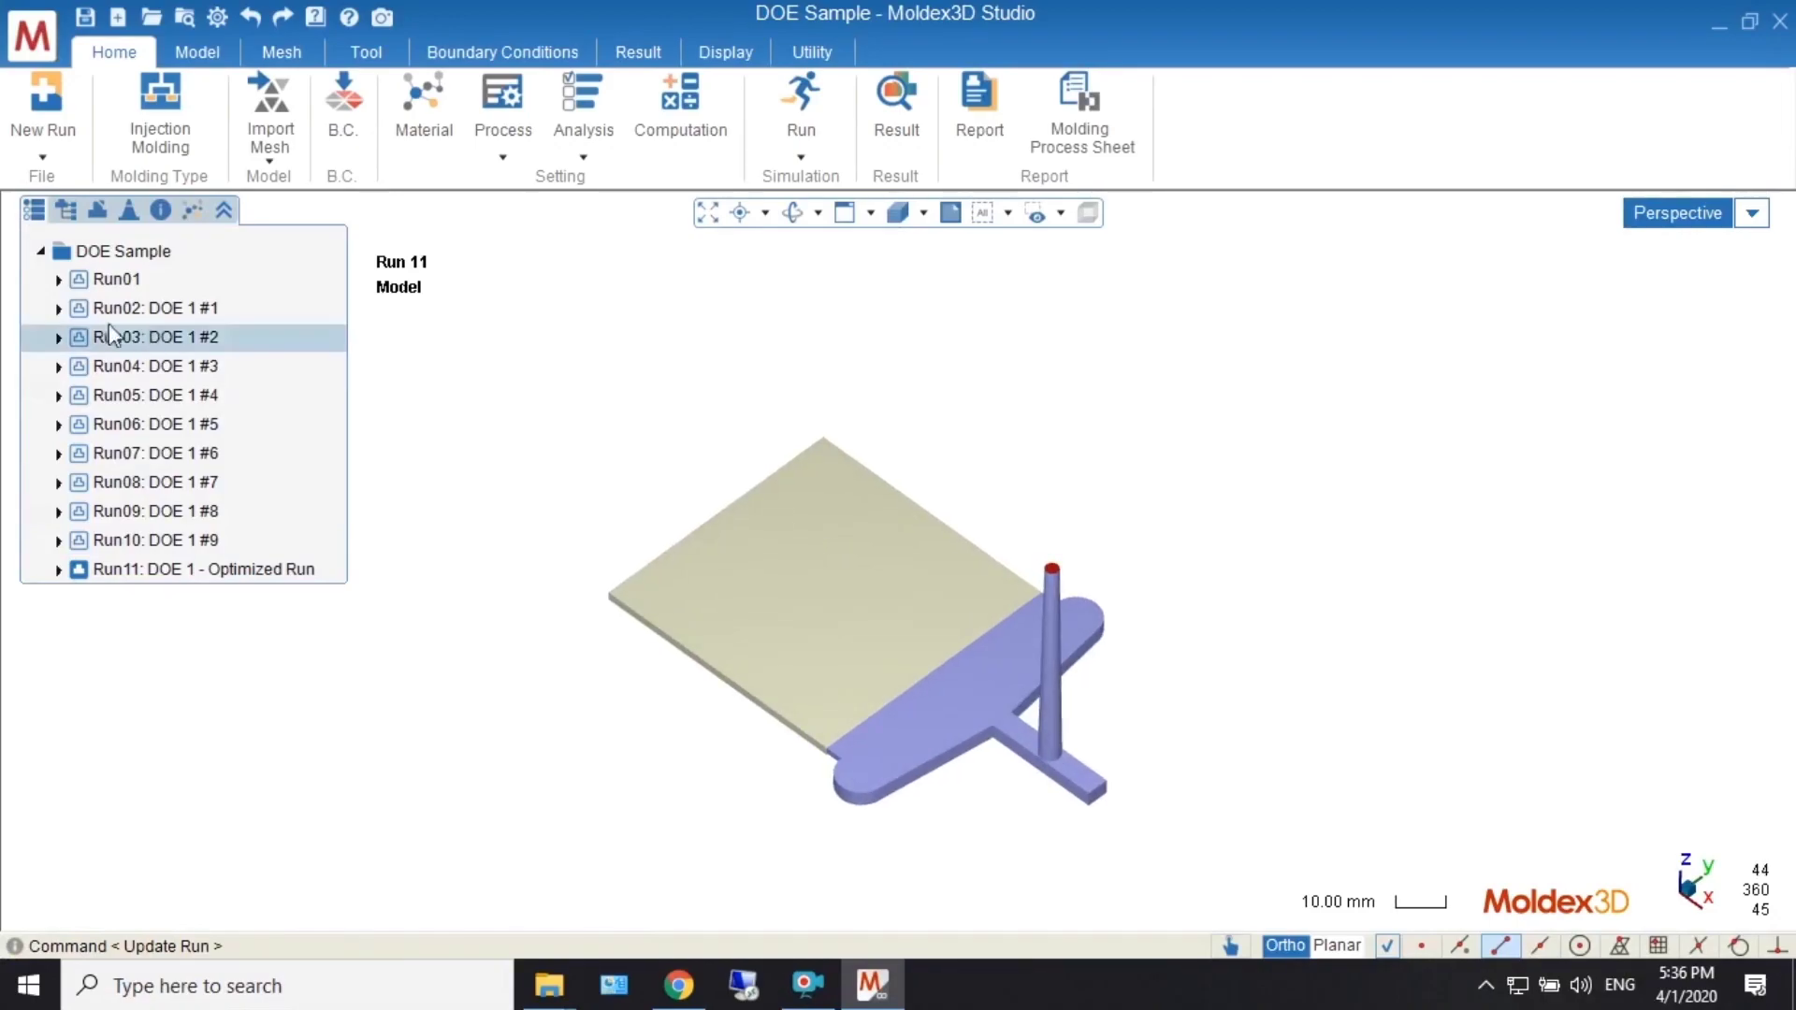
pyautogui.click(58, 309)
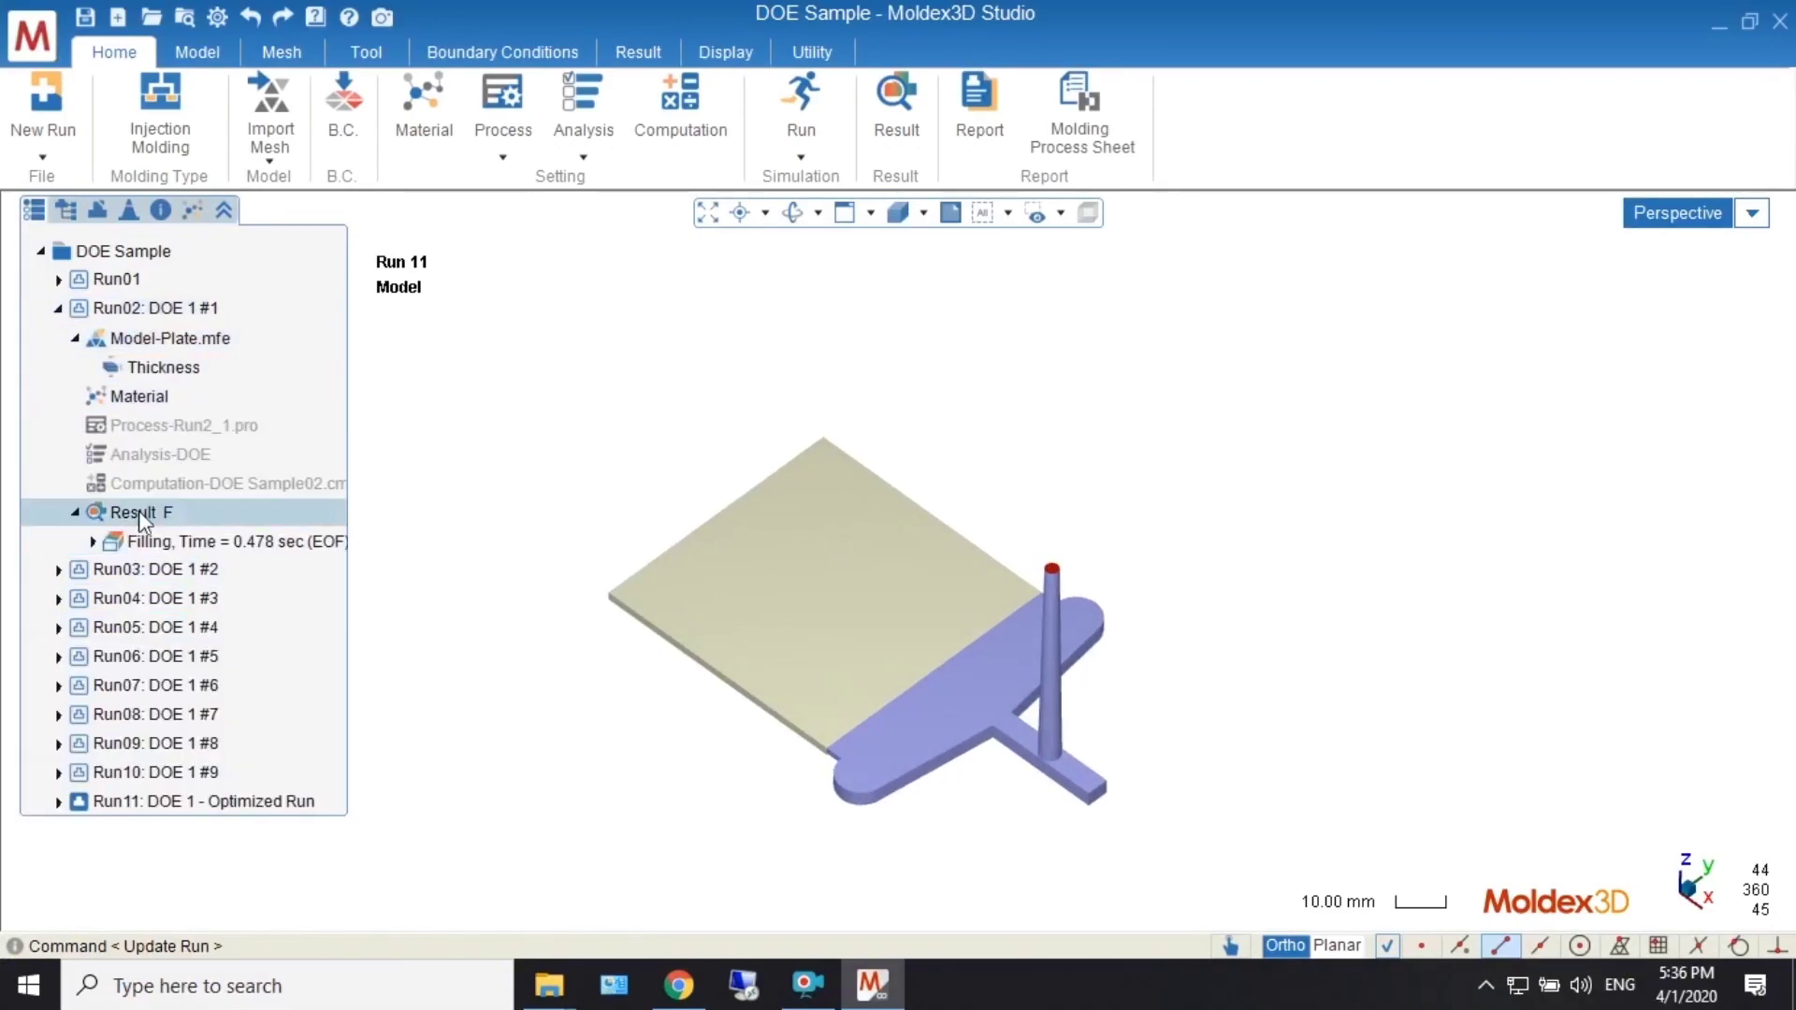
pyautogui.click(60, 314)
# - Expand the optimized run Run11 and its DOE results in the project tree
pyautogui.click(58, 570)
pyautogui.click(279, 568)
pyautogui.click(279, 568)
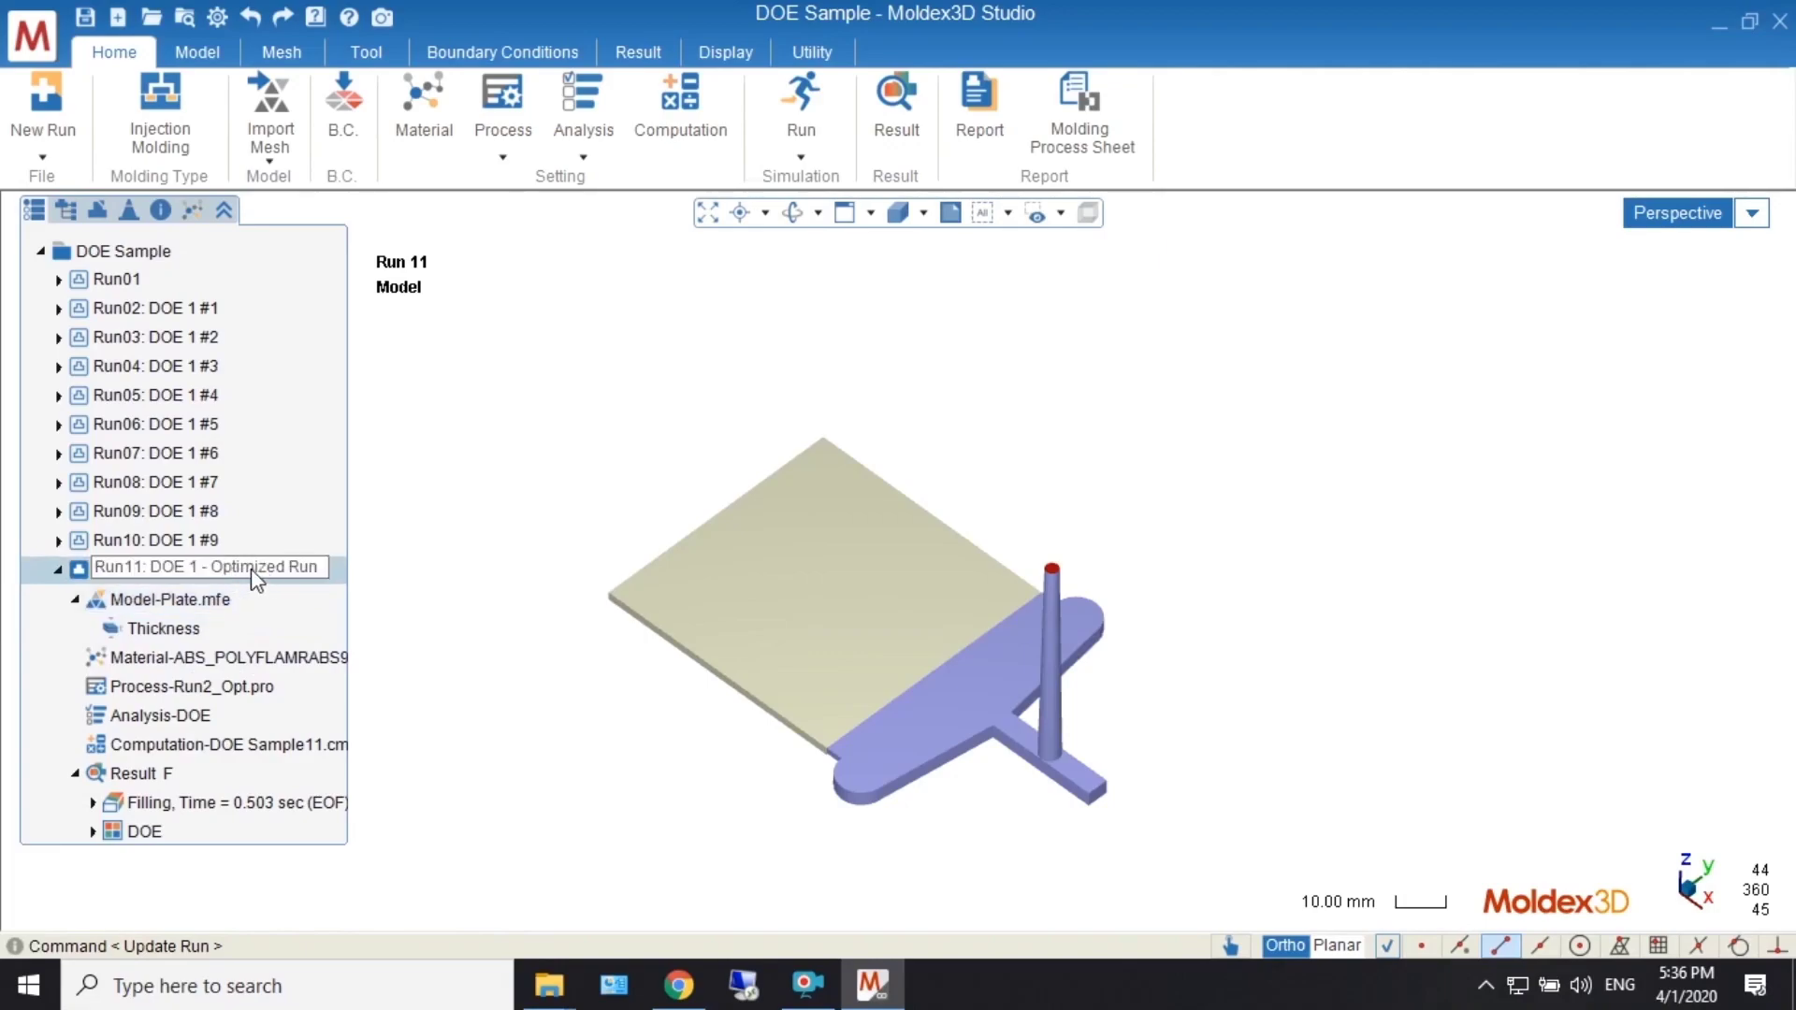
pyautogui.click(93, 831)
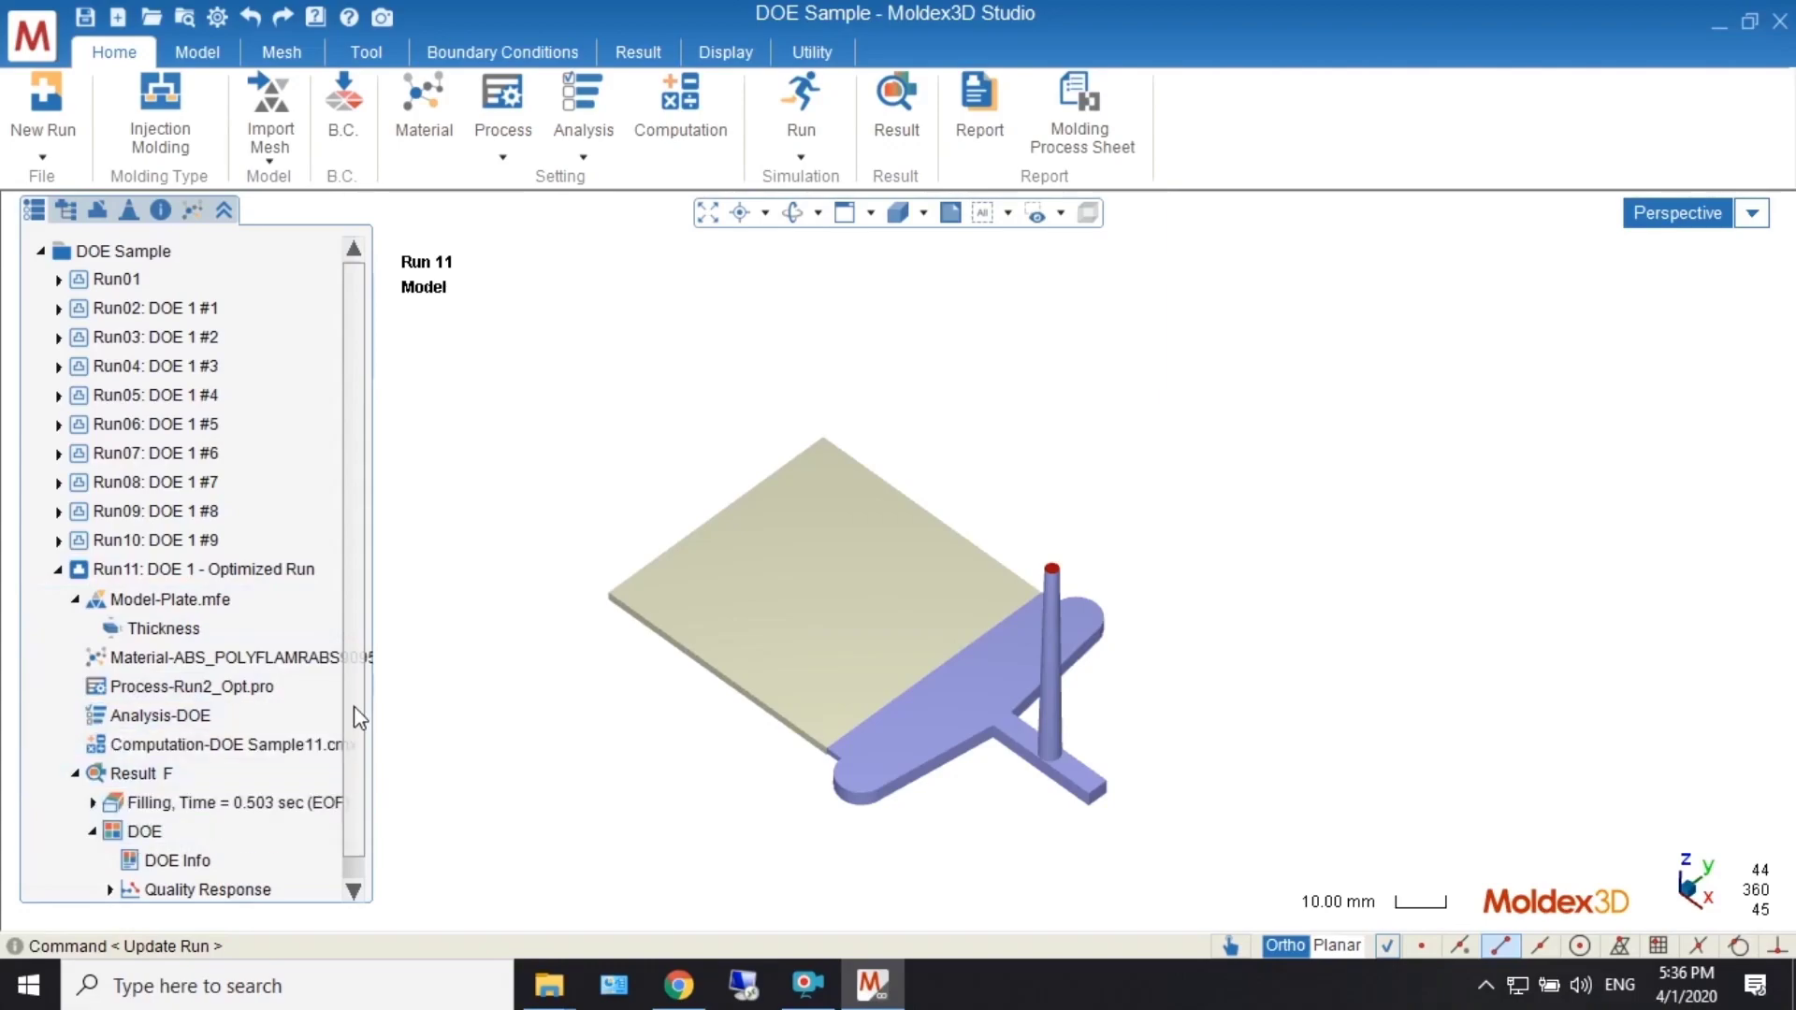
# - Open the DOE information of the optimized Run11 and review its settings and summary table
pyautogui.scroll(-1, 140, 839)
pyautogui.click(154, 801)
pyautogui.doubleClick(154, 800)
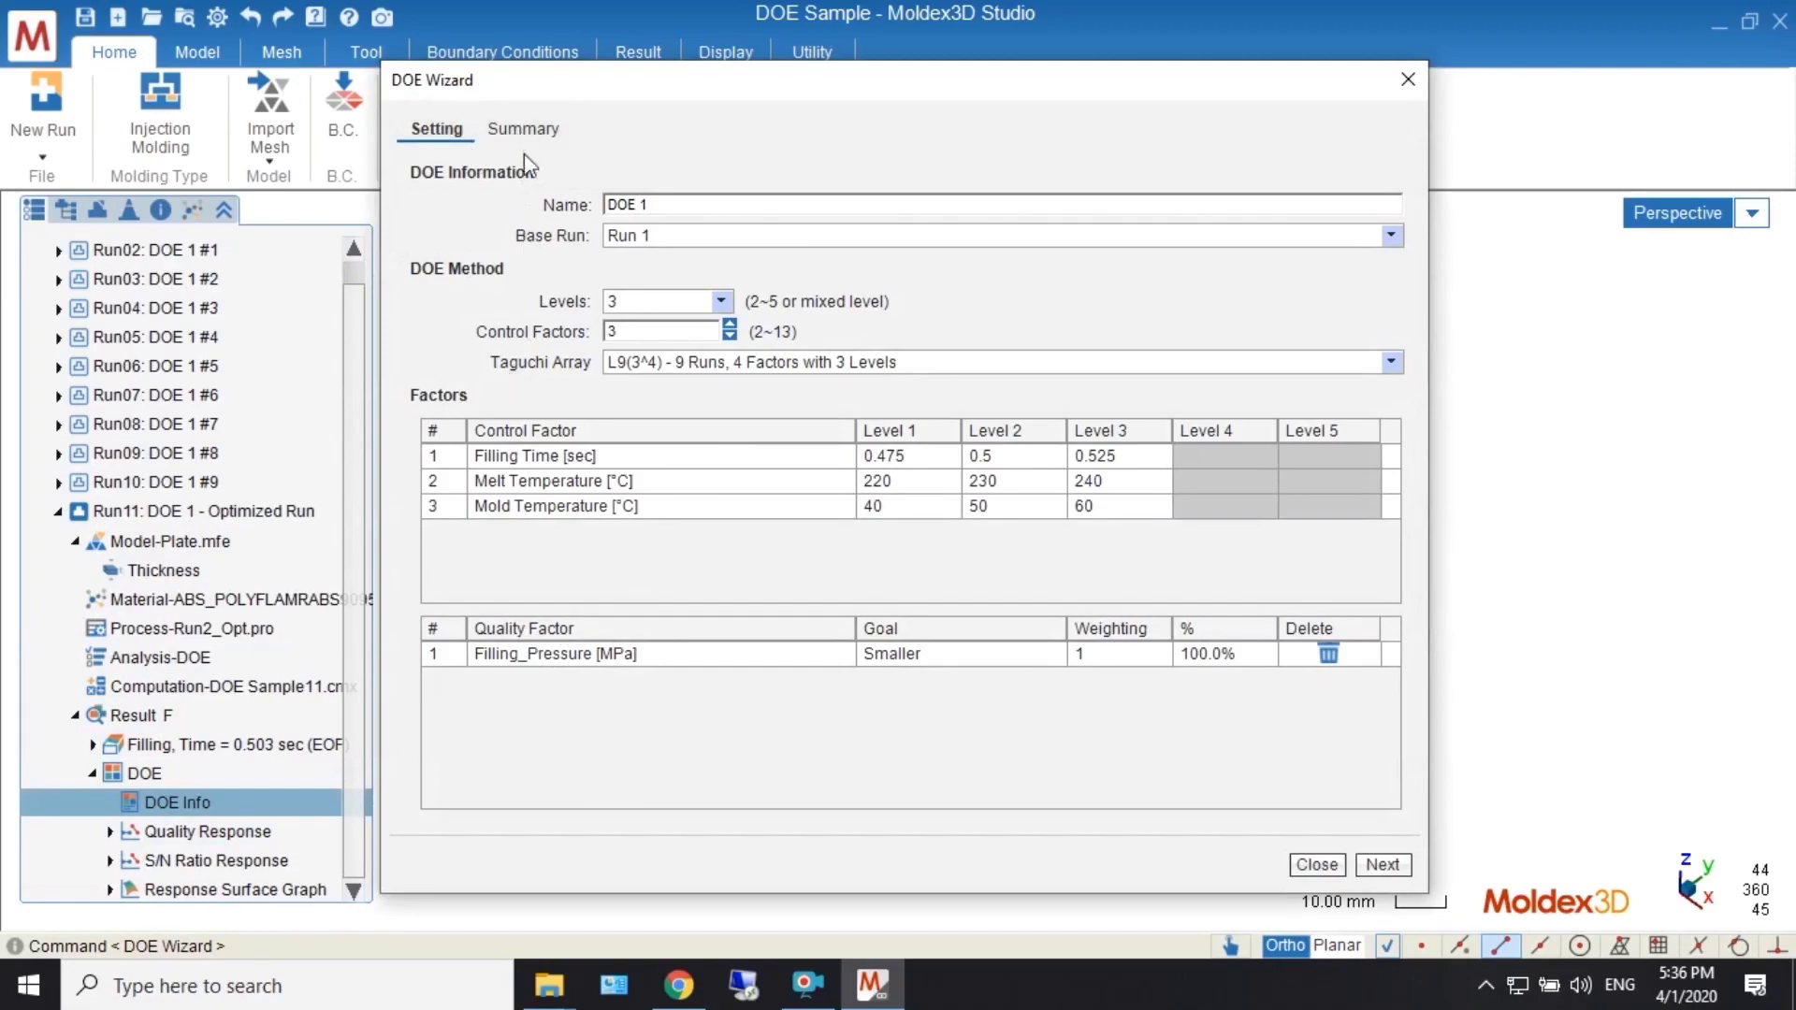
pyautogui.click(511, 133)
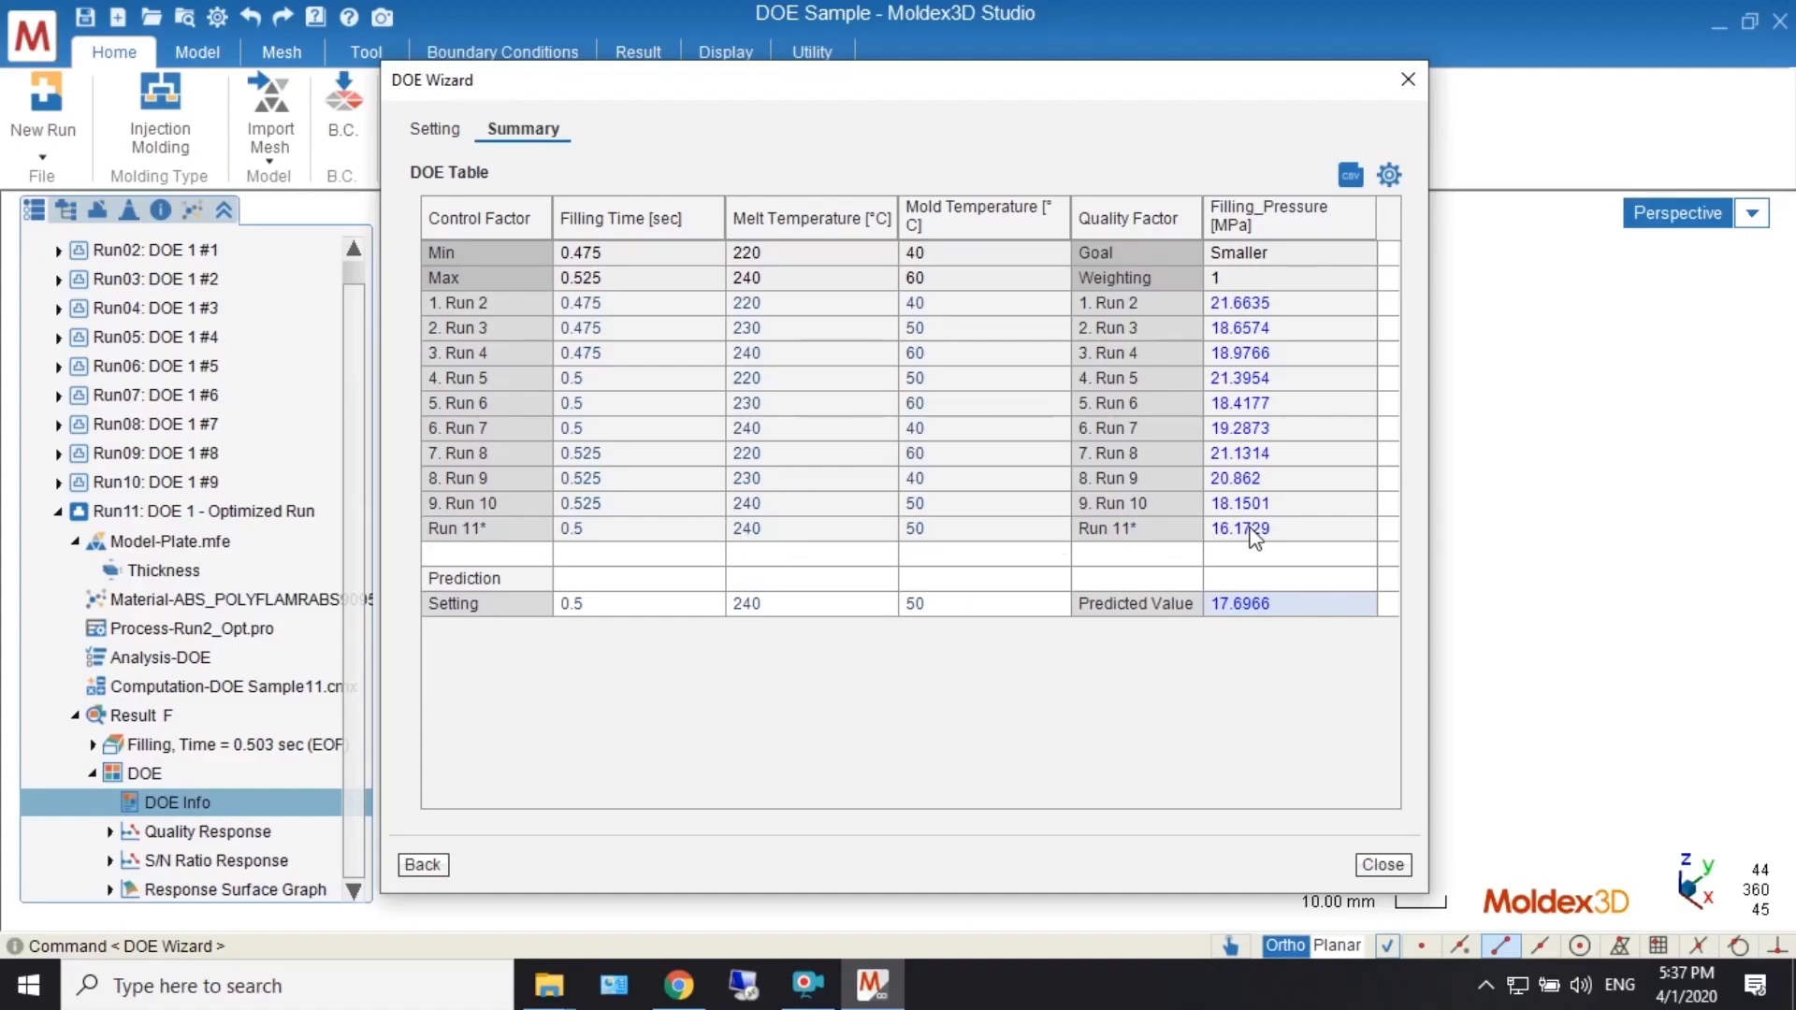
# - Set the prediction's filling time to 0.49 sec in the DOE summary table and close the DOE Wizard
pyautogui.doubleClick(640, 603)
pyautogui.click(640, 603)
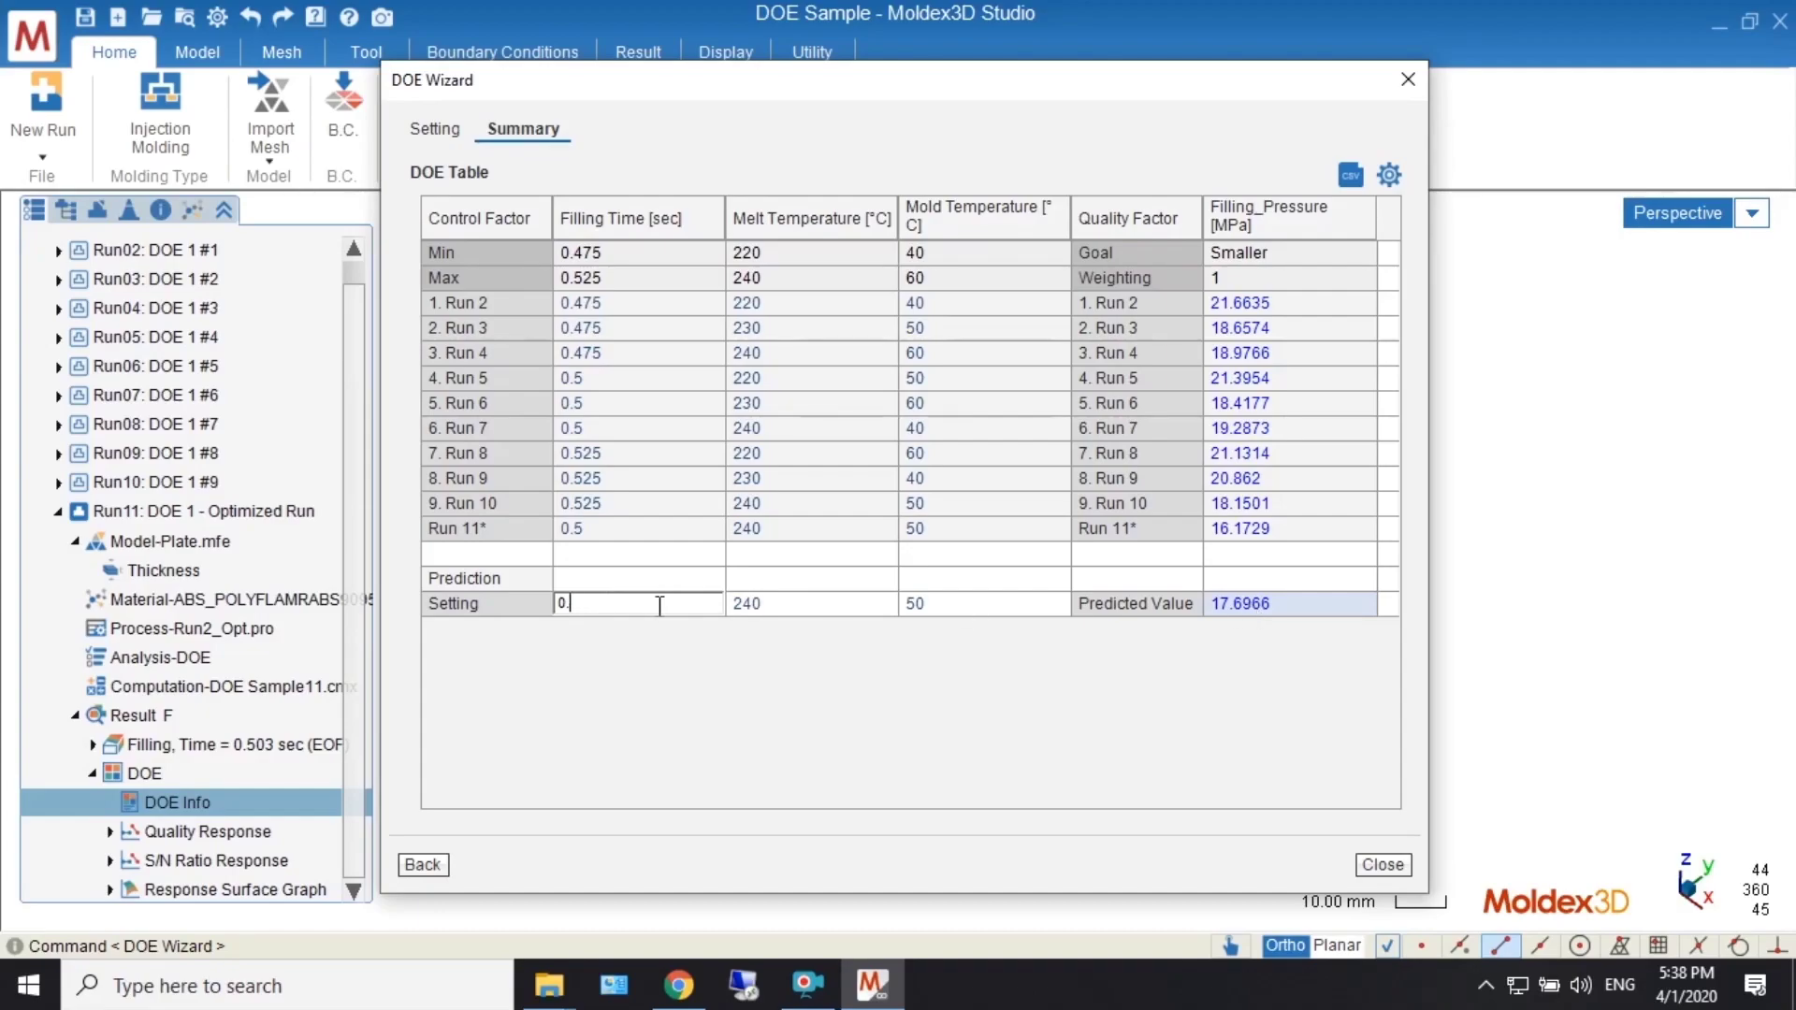
pyautogui.write('49')
pyautogui.press('Return')
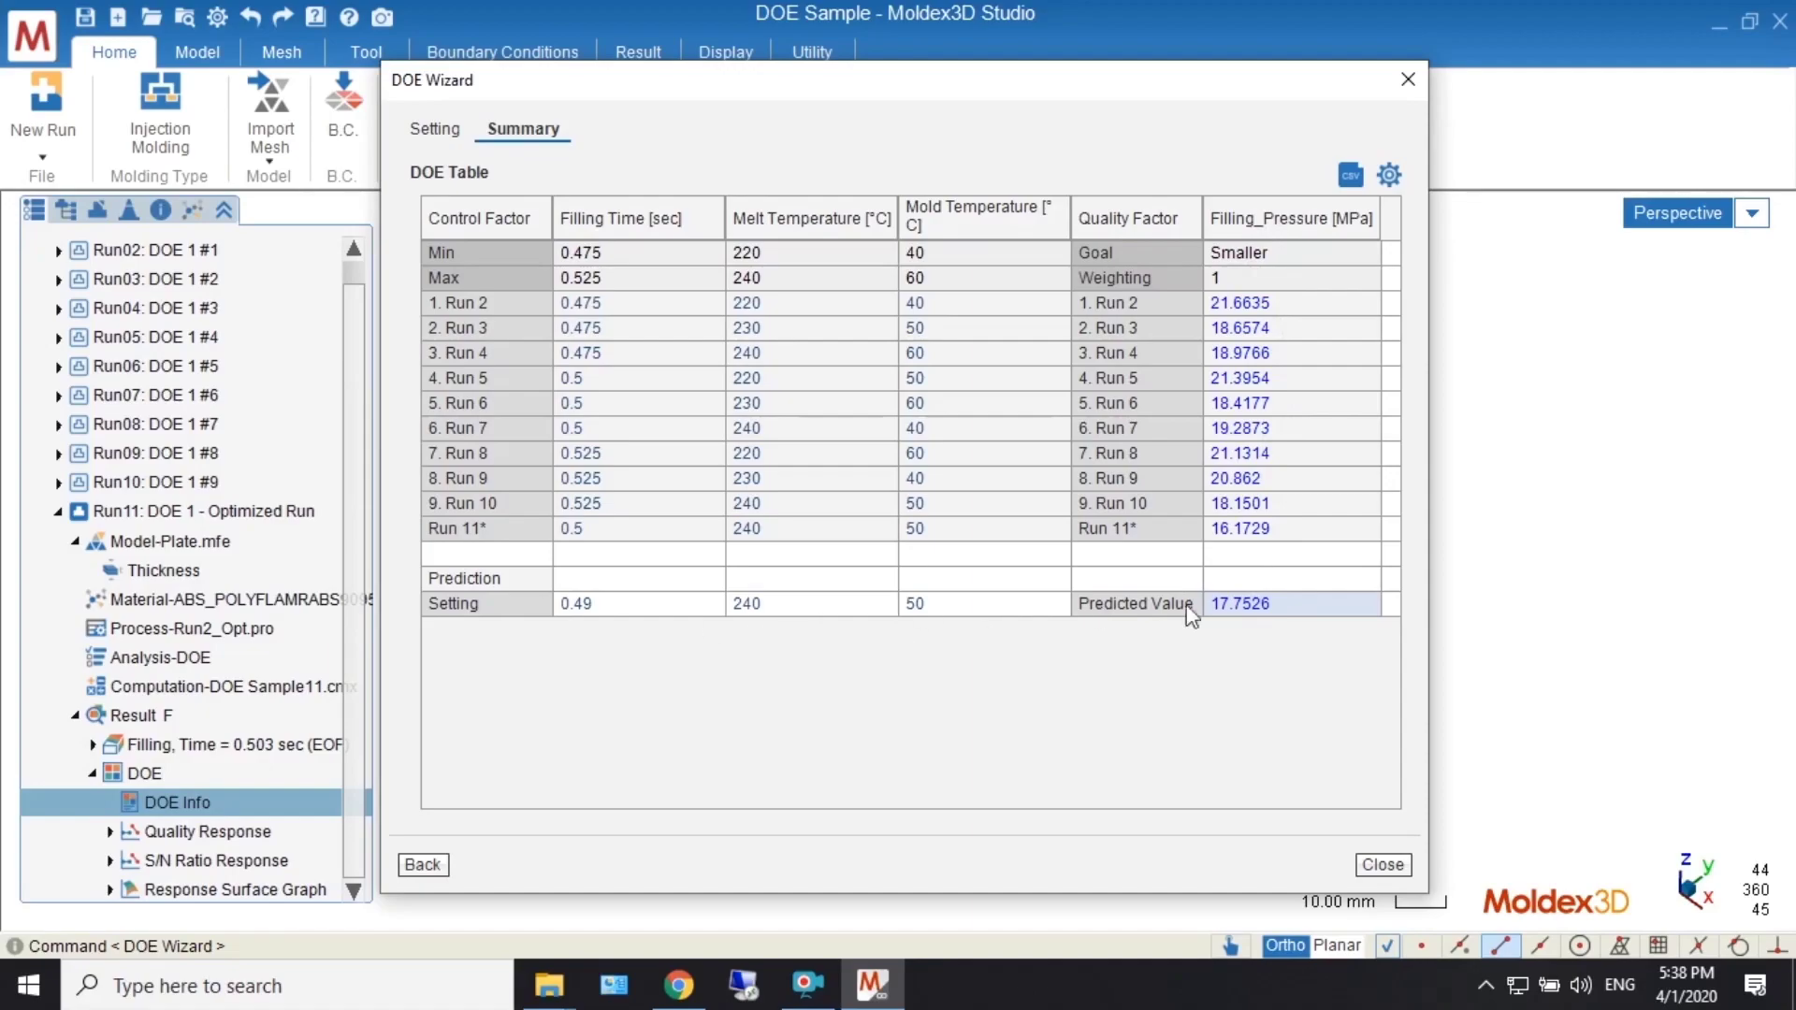
pyautogui.click(639, 601)
pyautogui.click(1371, 868)
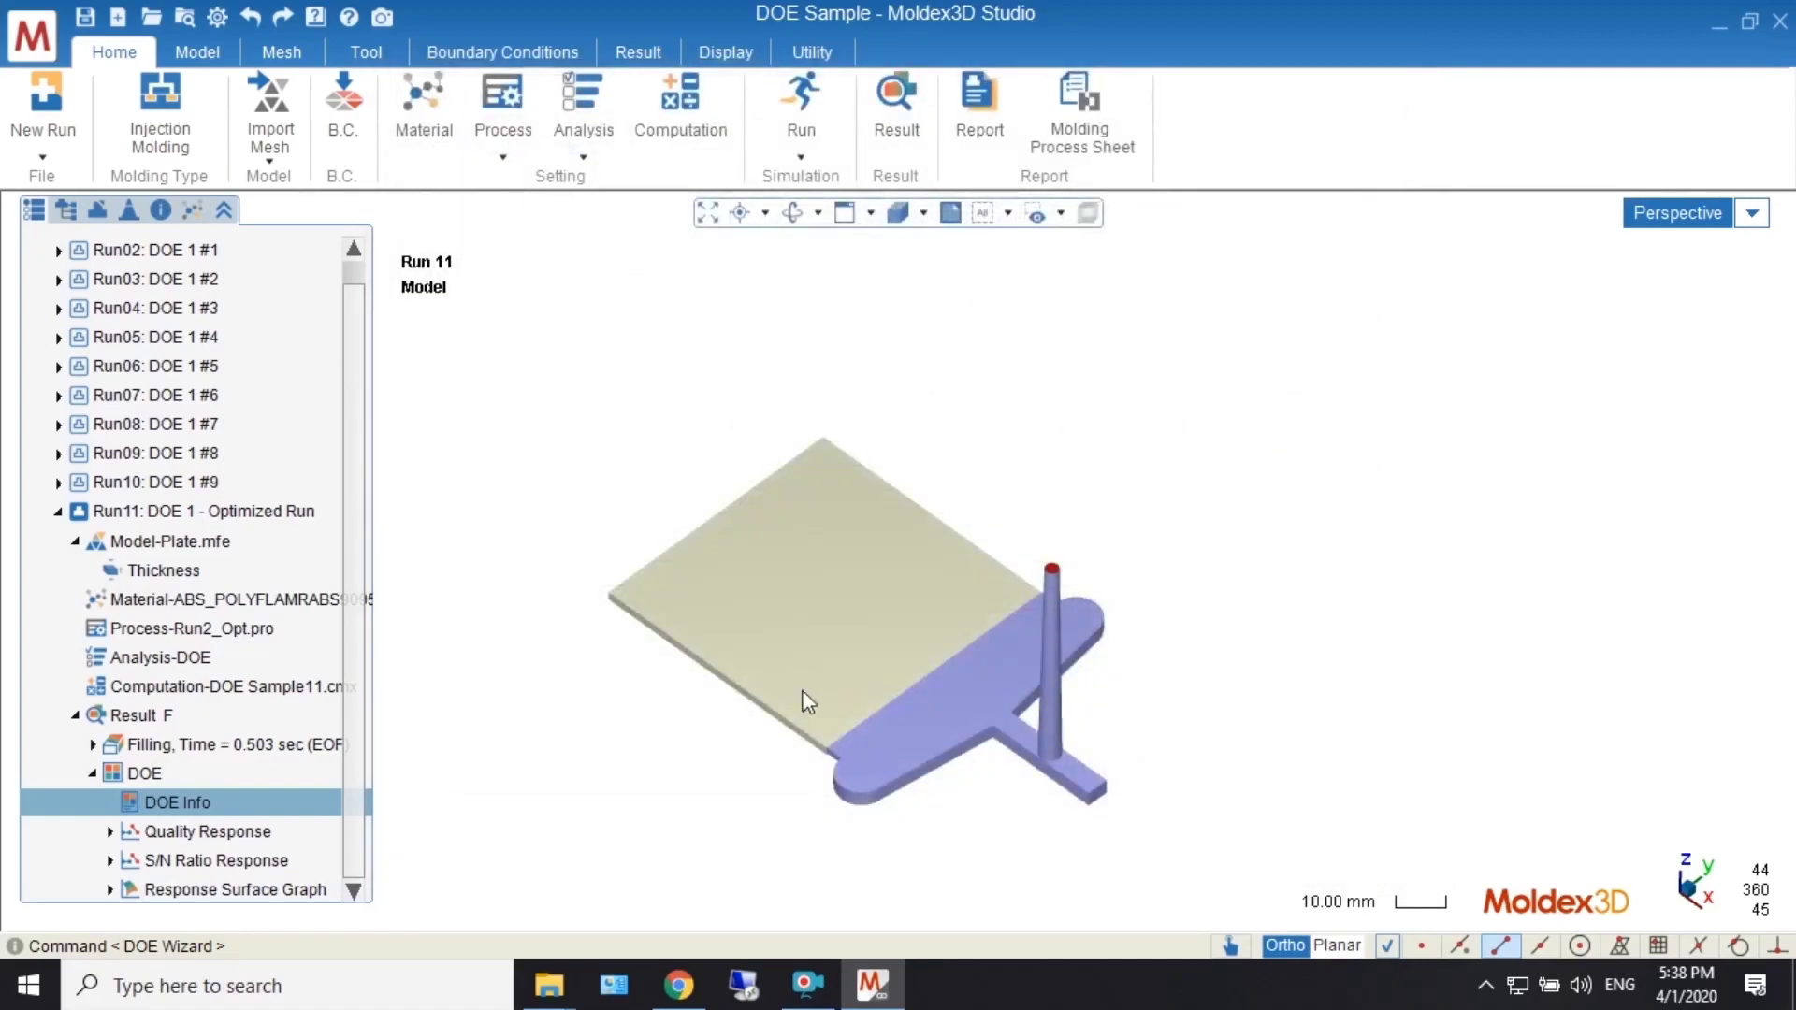
# - Display the Quality Response and S/N Ratio Response graphs of filling pressure for Run11
pyautogui.doubleClick(201, 833)
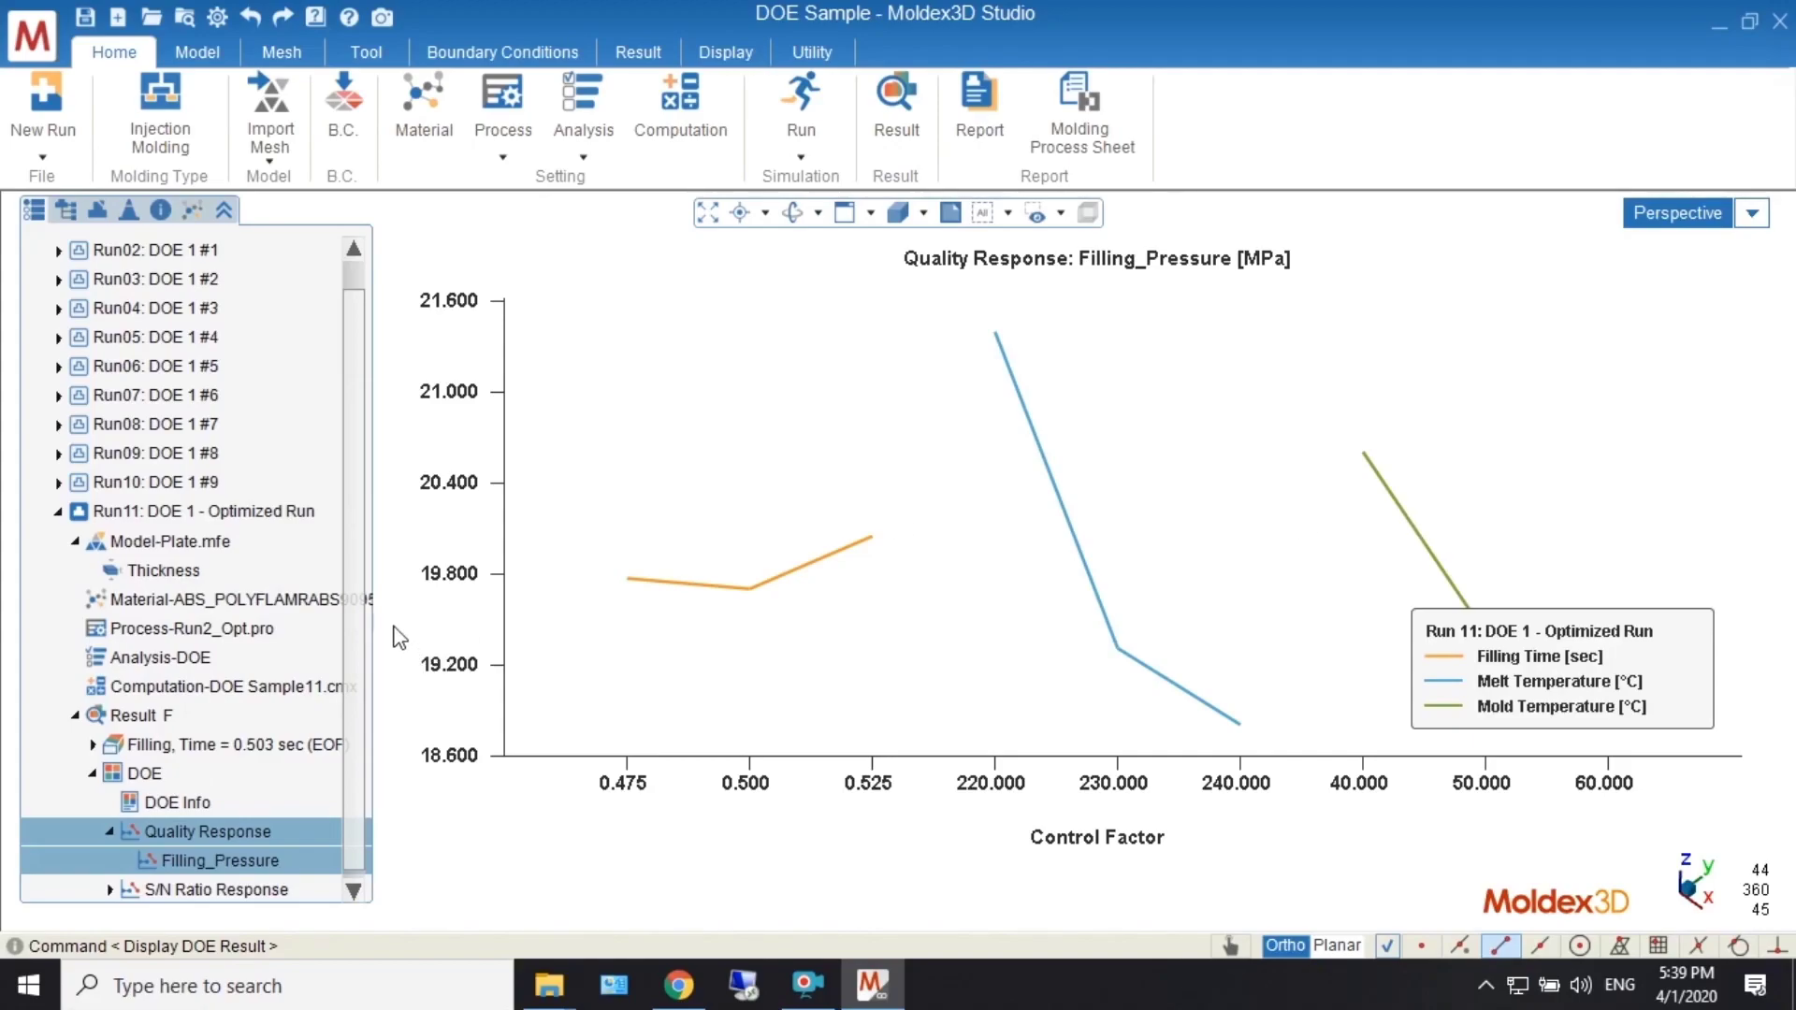
pyautogui.scroll(-1, 360, 645)
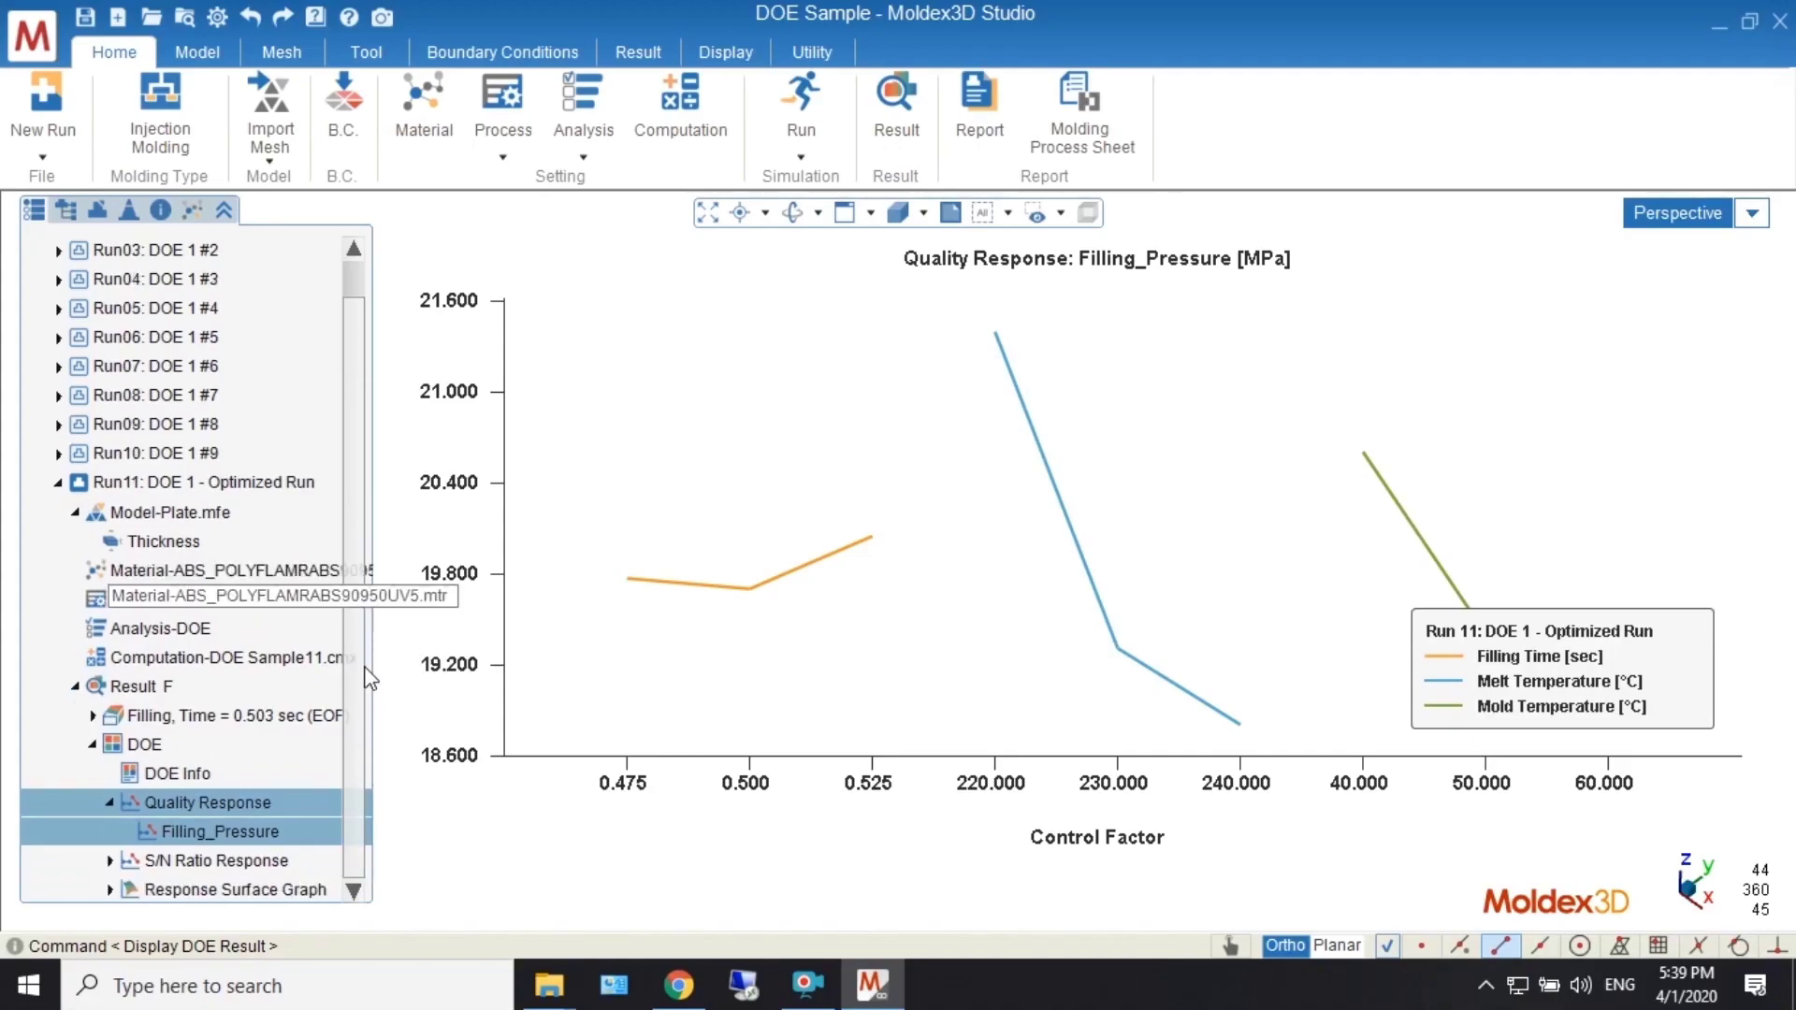
pyautogui.click(244, 860)
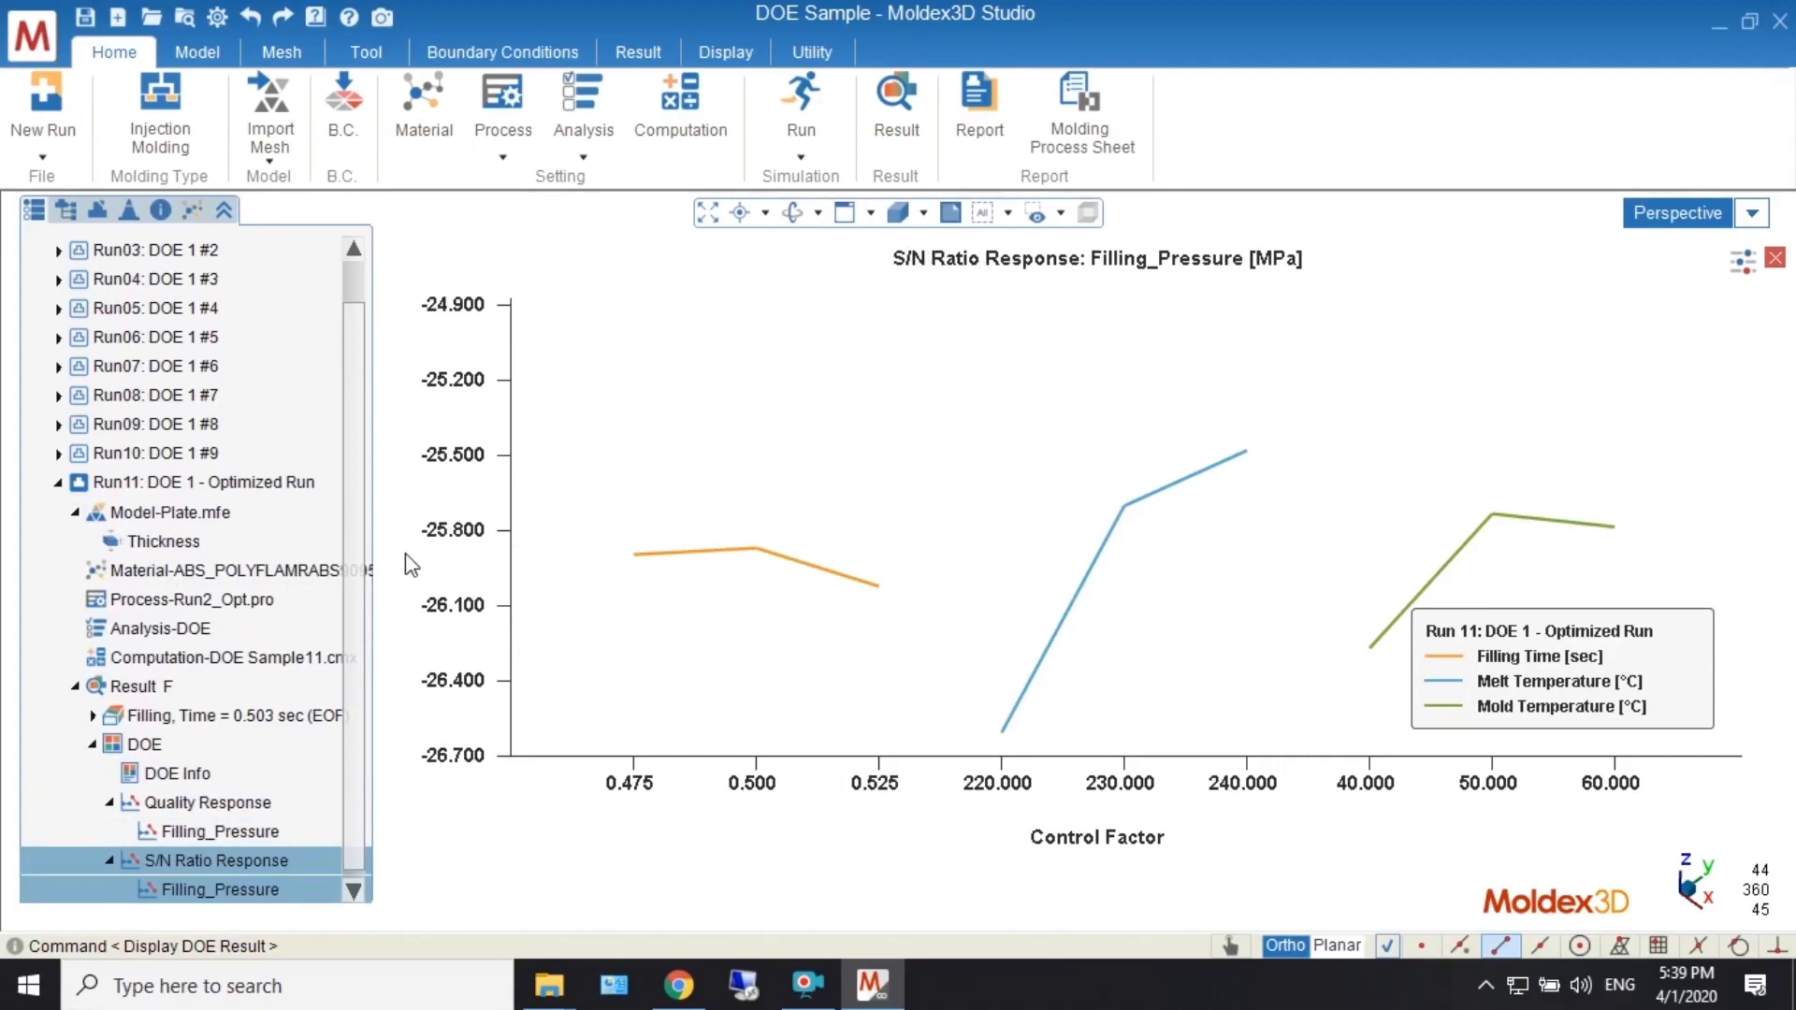
pyautogui.scroll(-1, 337, 655)
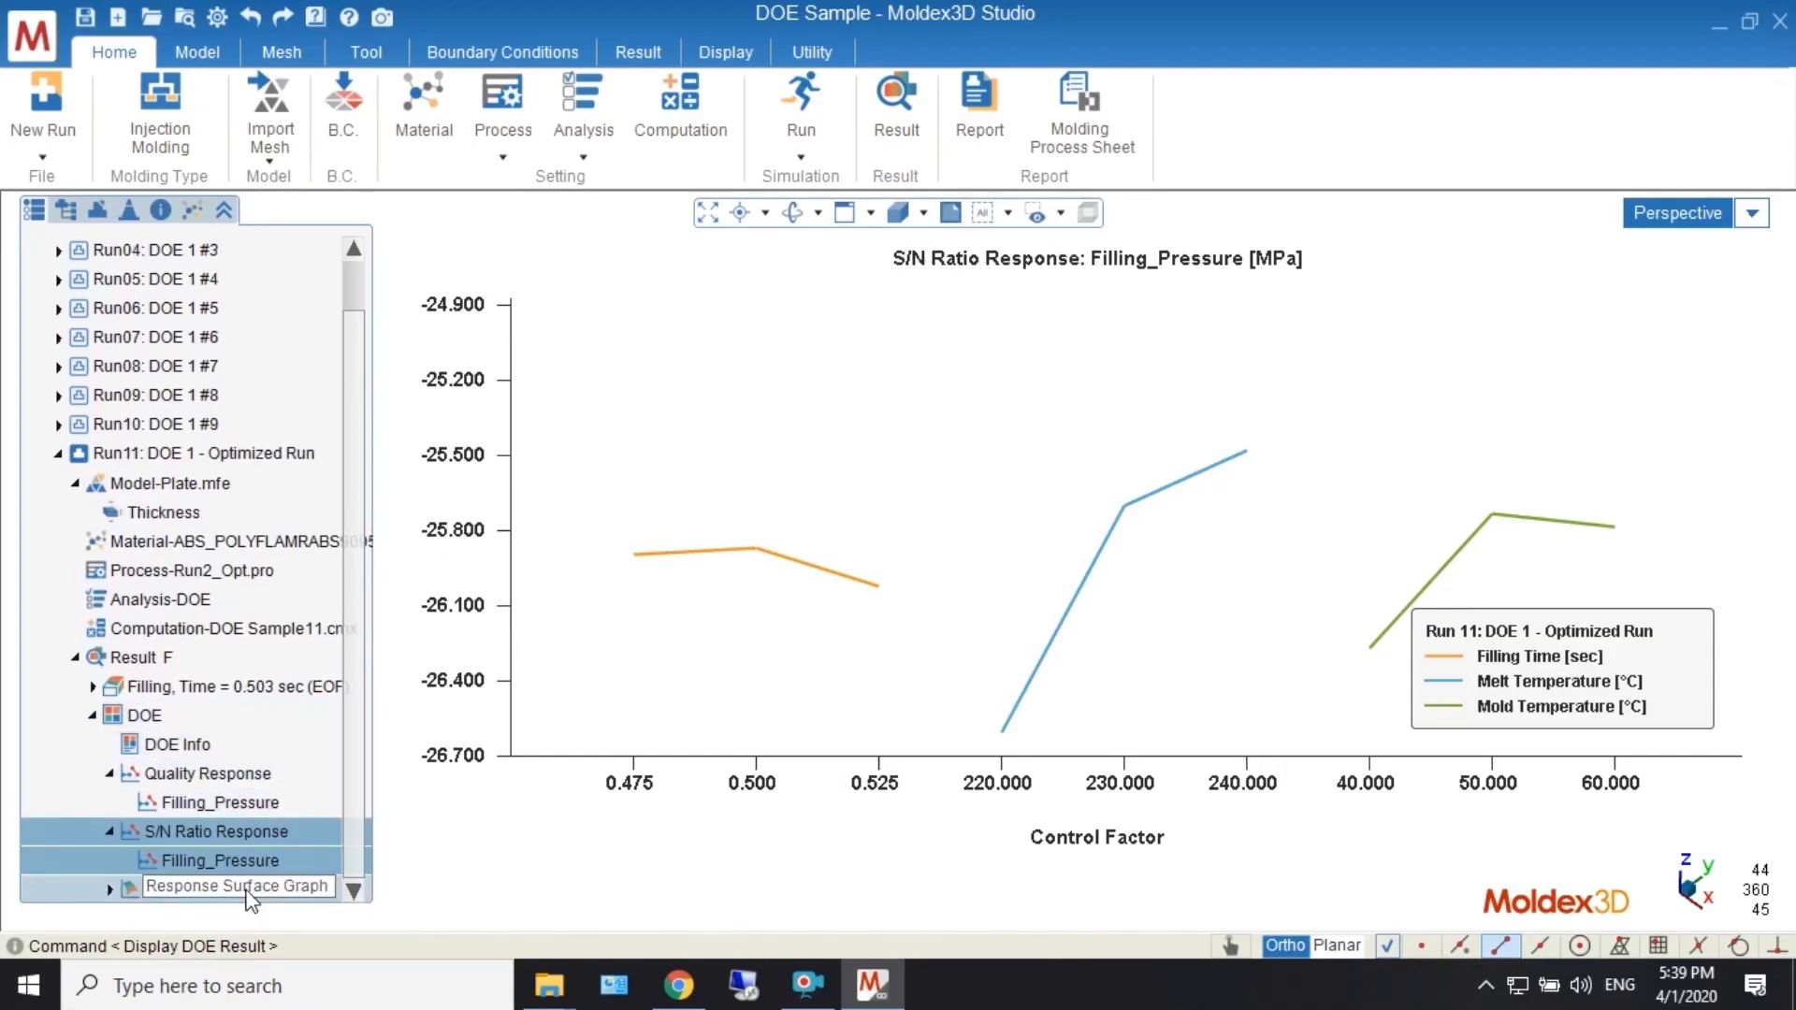
# - Display the response surface graph of filling pressure and examine the control factors available for its X and Y axes
pyautogui.doubleClick(247, 886)
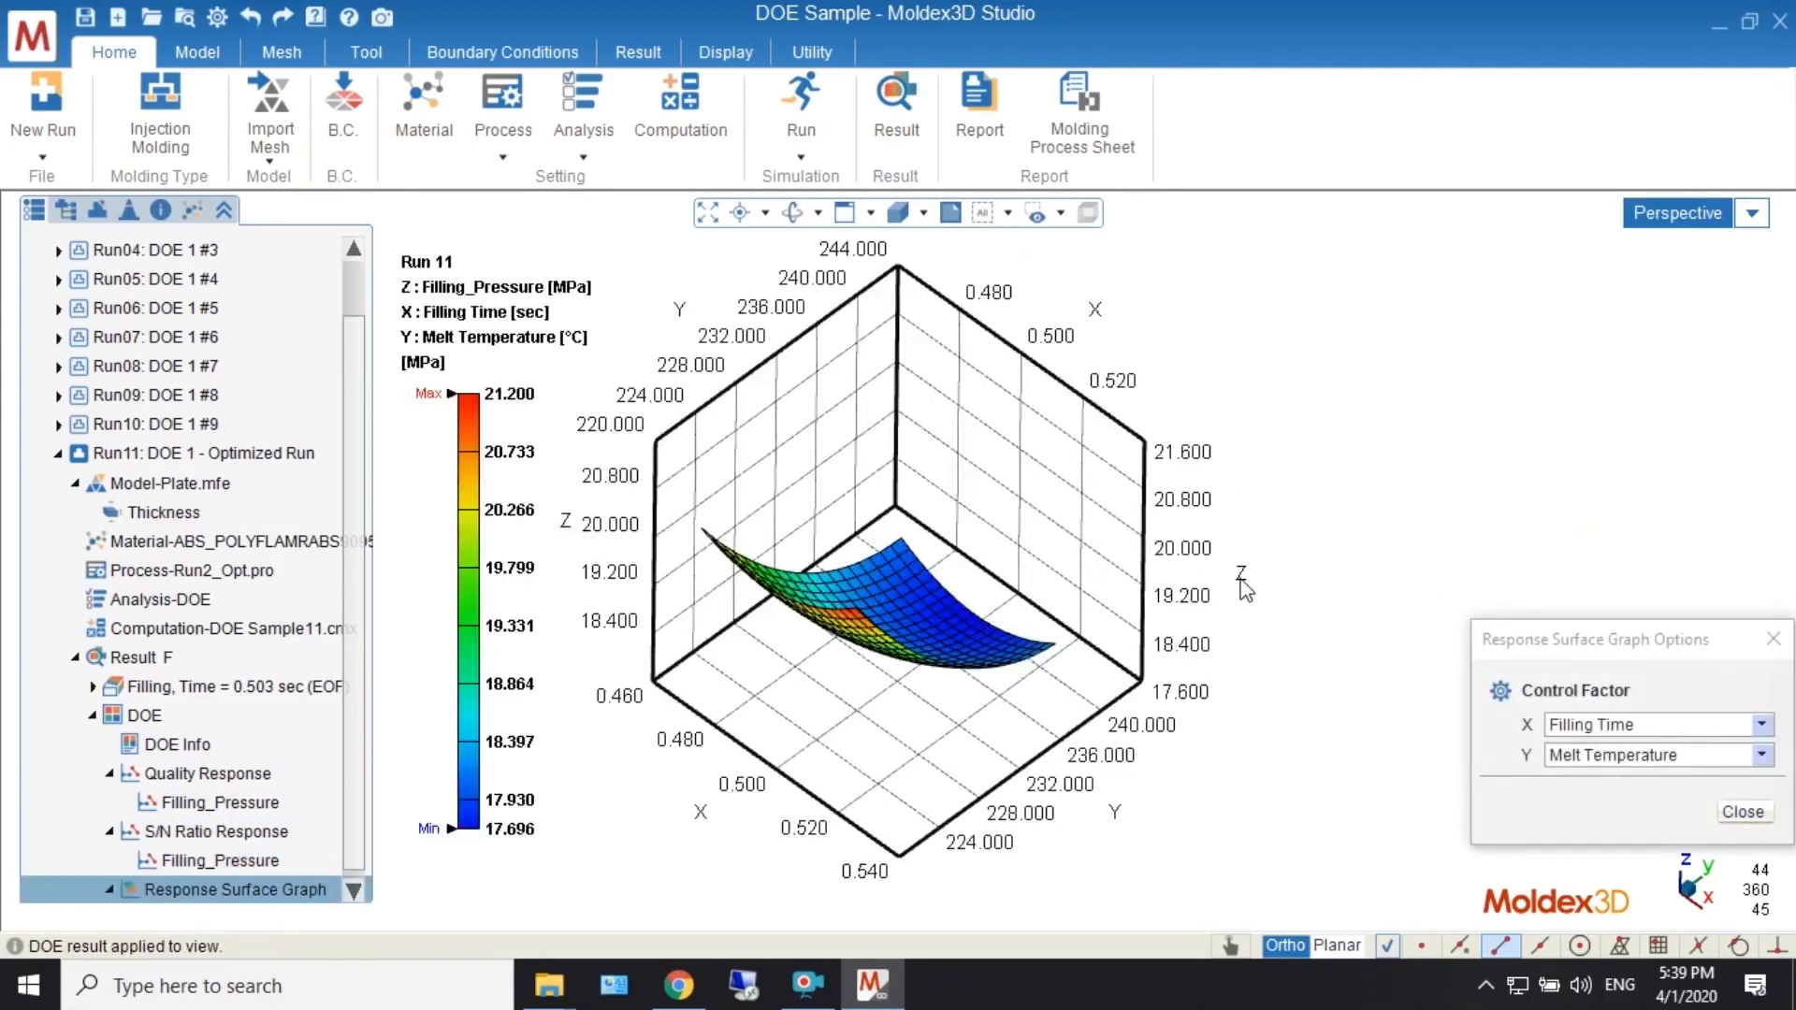
pyautogui.moveTo(929, 630)
pyautogui.mouseDown(button='middle')
pyautogui.moveTo(945, 599)
pyautogui.moveTo(1066, 537)
pyautogui.moveTo(1062, 718)
pyautogui.moveTo(1103, 682)
pyautogui.moveTo(794, 746)
pyautogui.moveTo(979, 749)
pyautogui.moveTo(842, 711)
pyautogui.moveTo(935, 720)
pyautogui.moveTo(999, 700)
pyautogui.moveTo(860, 566)
pyautogui.moveTo(904, 568)
pyautogui.mouseUp(button='middle')
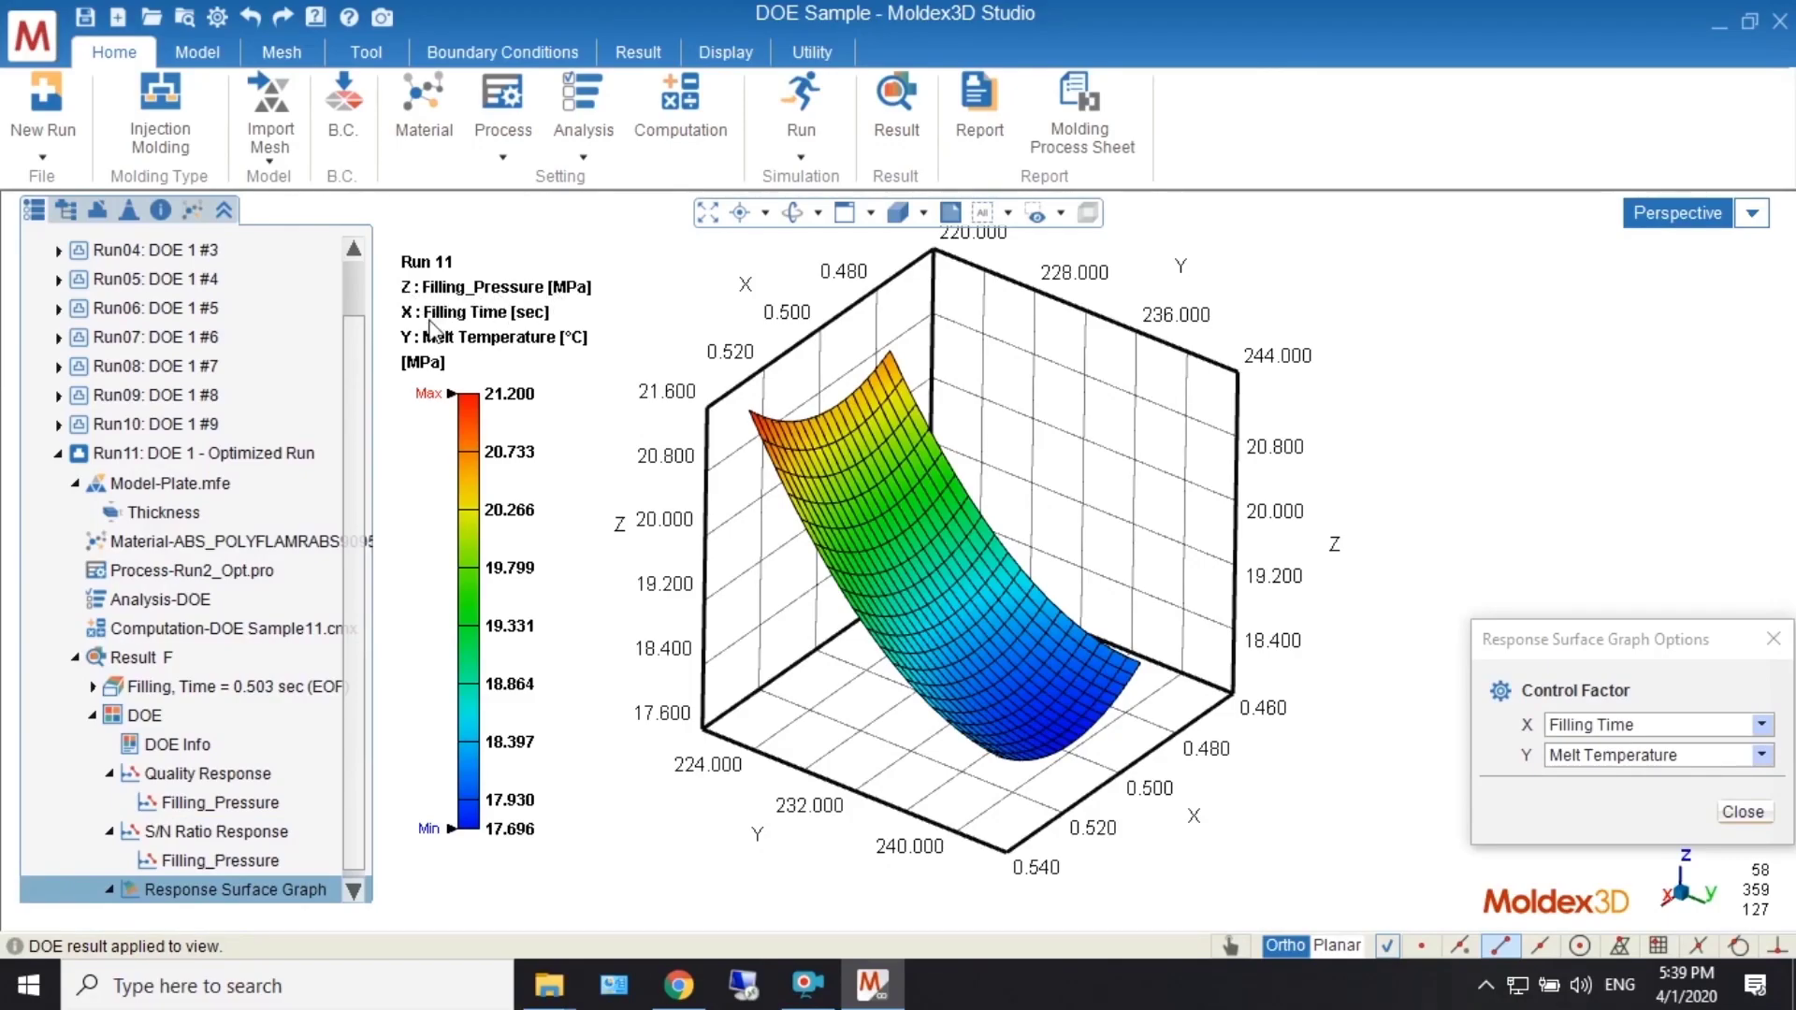
pyautogui.click(1657, 729)
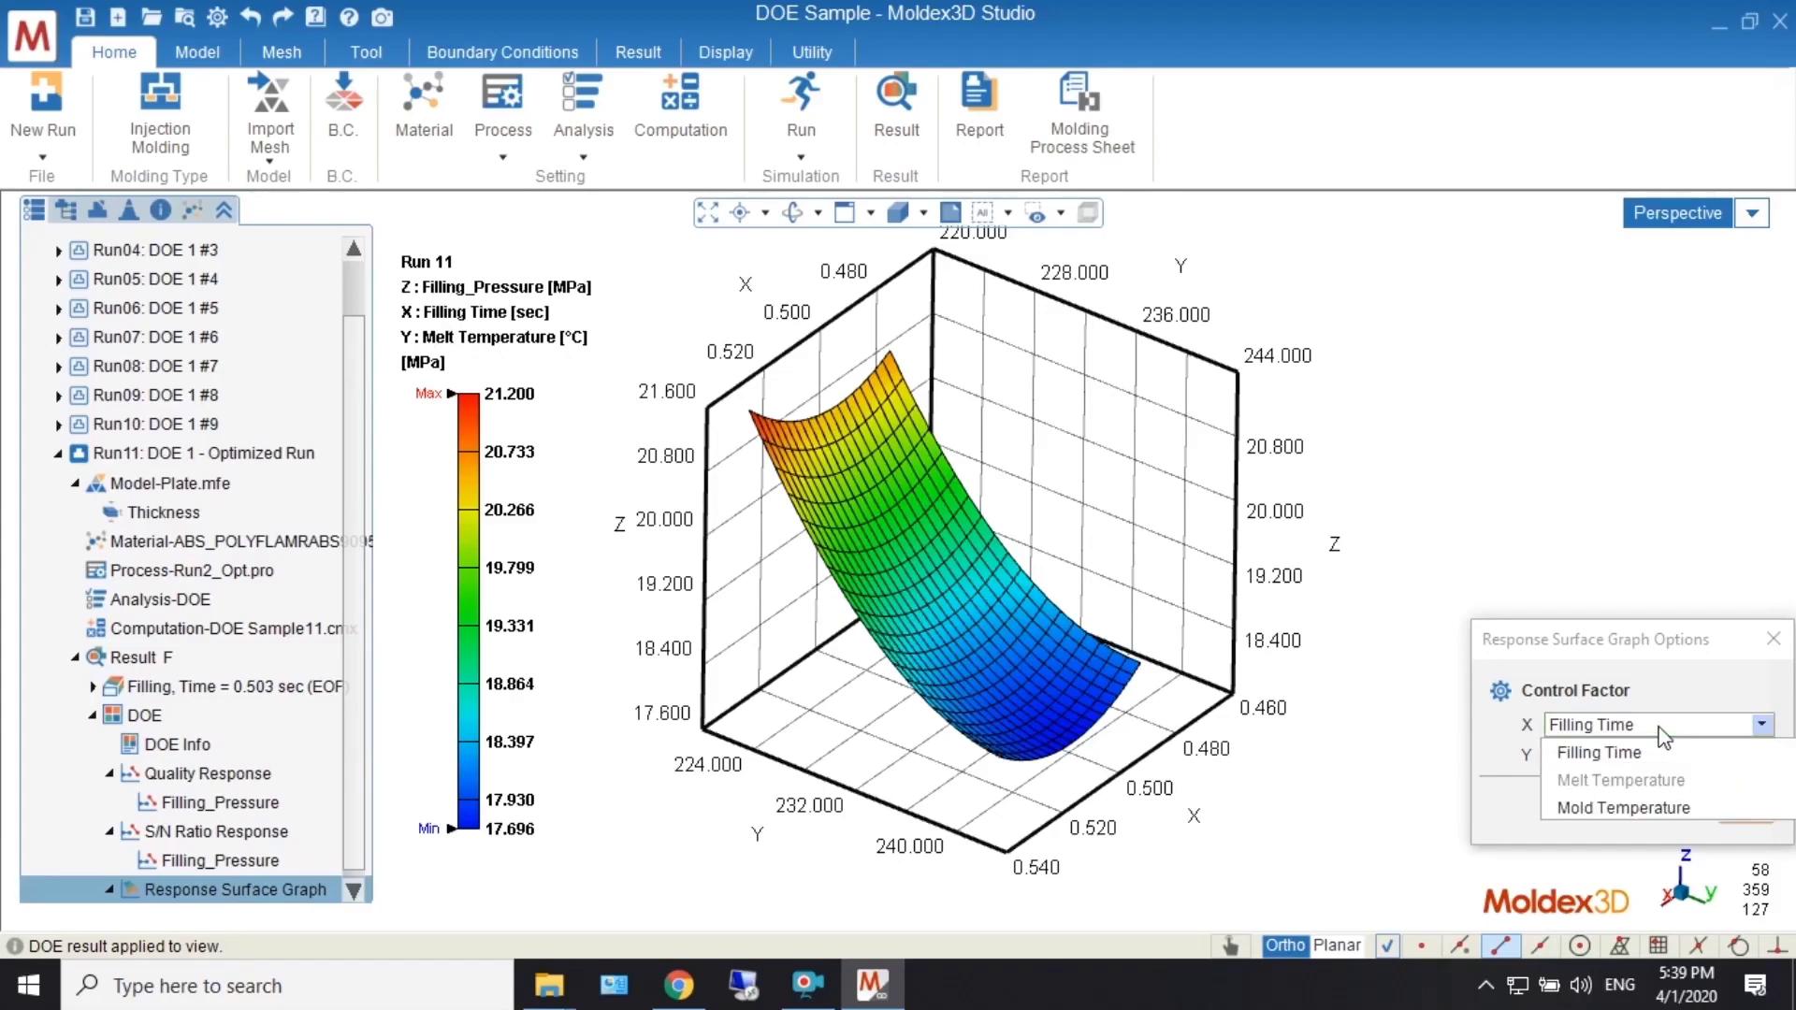
pyautogui.click(1628, 752)
pyautogui.moveTo(1643, 687); pyautogui.dragTo(1544, 600)
pyautogui.click(1525, 668)
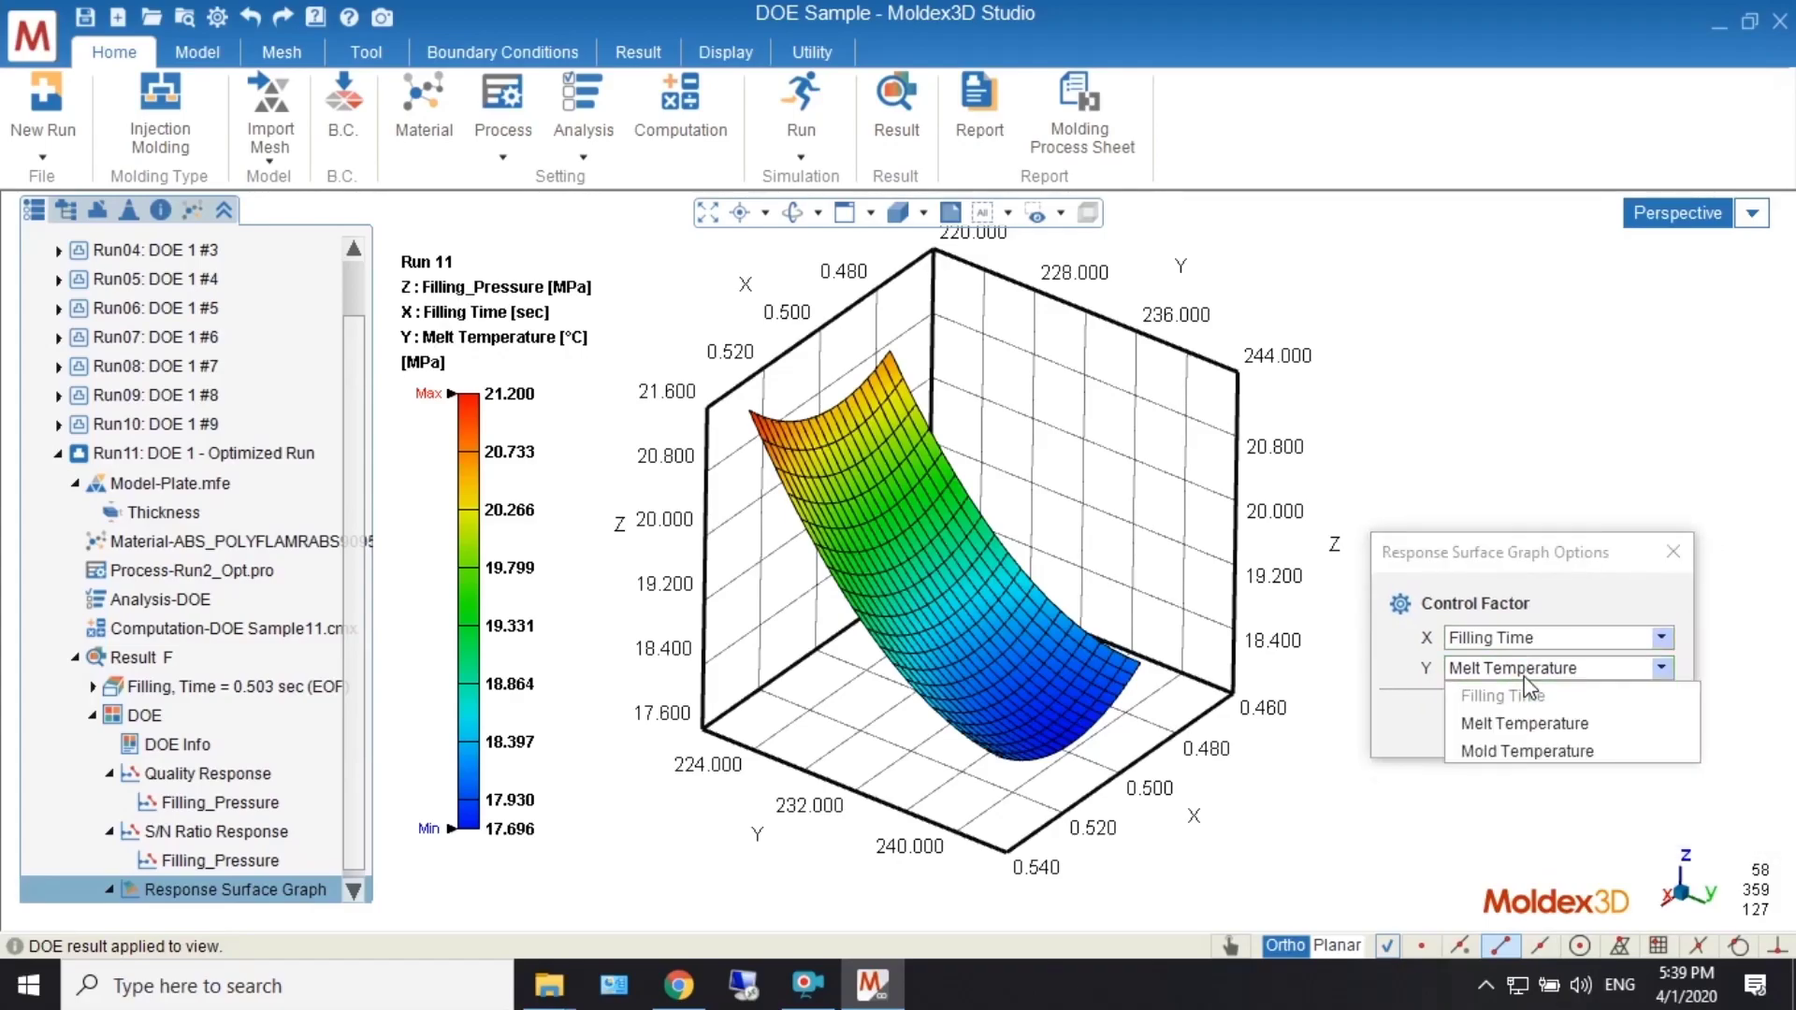
pyautogui.click(1522, 660)
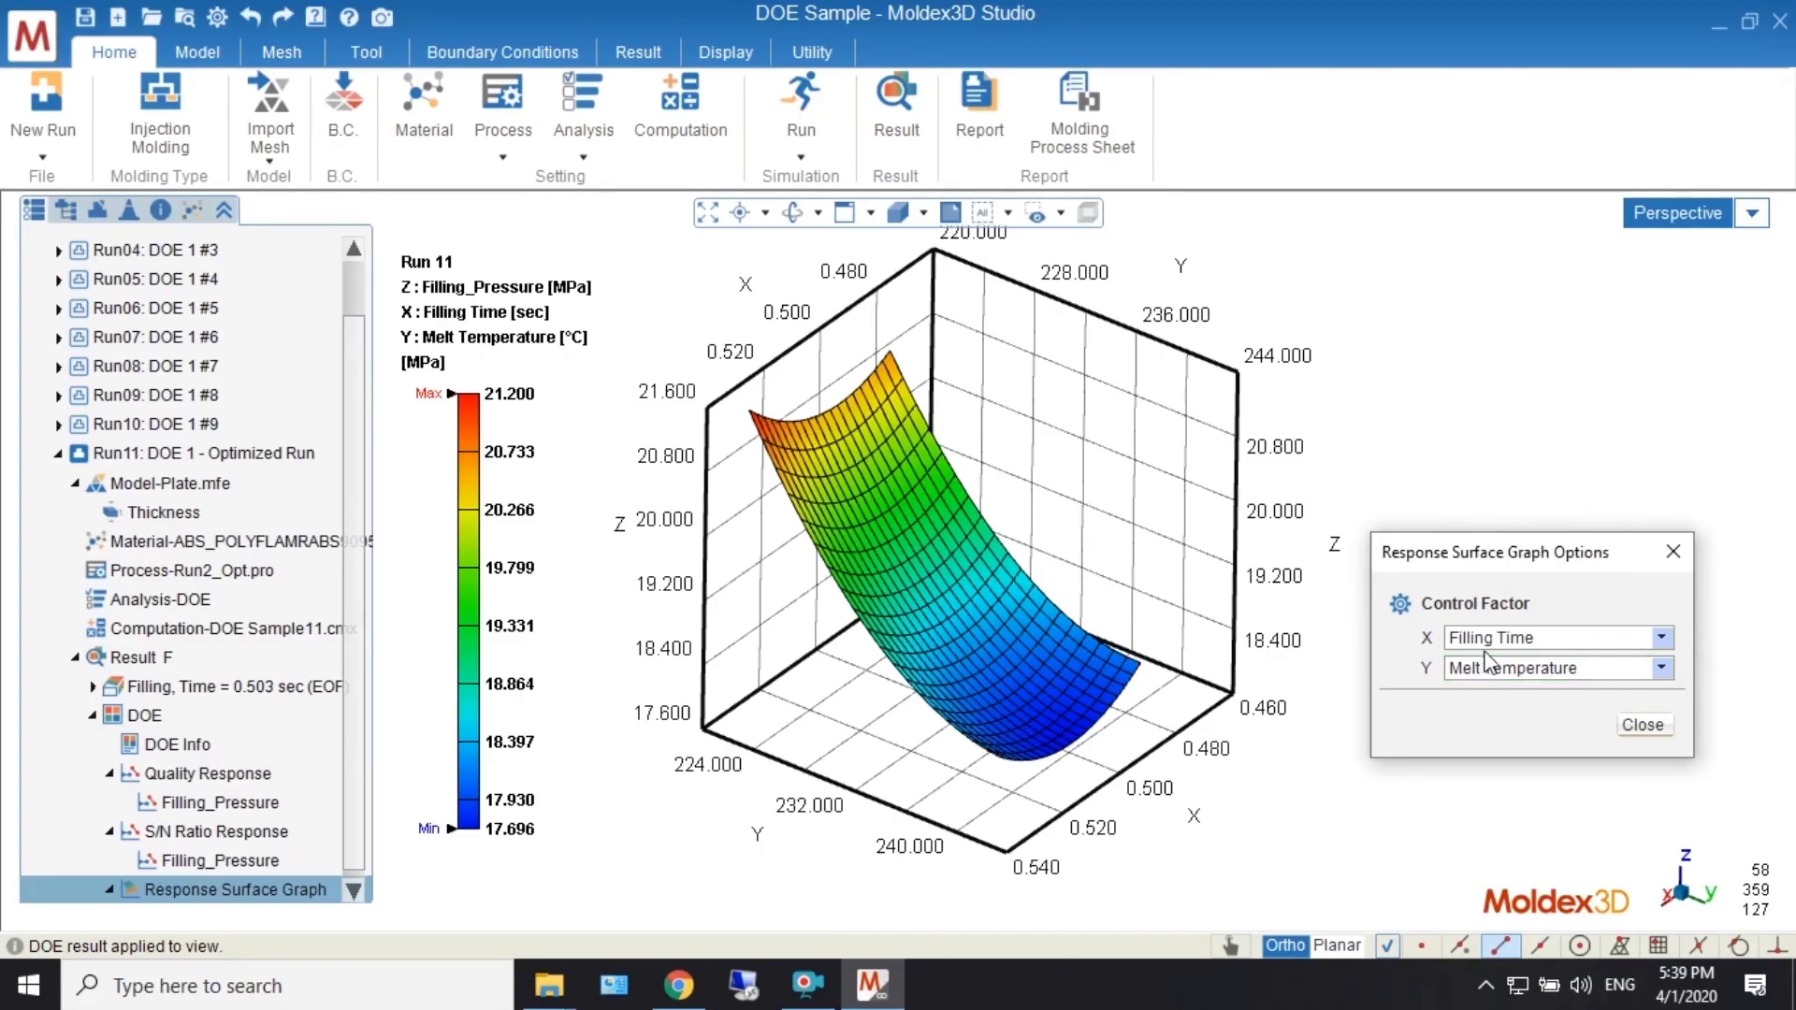
# - Change the response surface graph's X control factor to Mold Temperature and inspect the surface from several angles
pyautogui.click(1497, 638)
pyautogui.click(1479, 693)
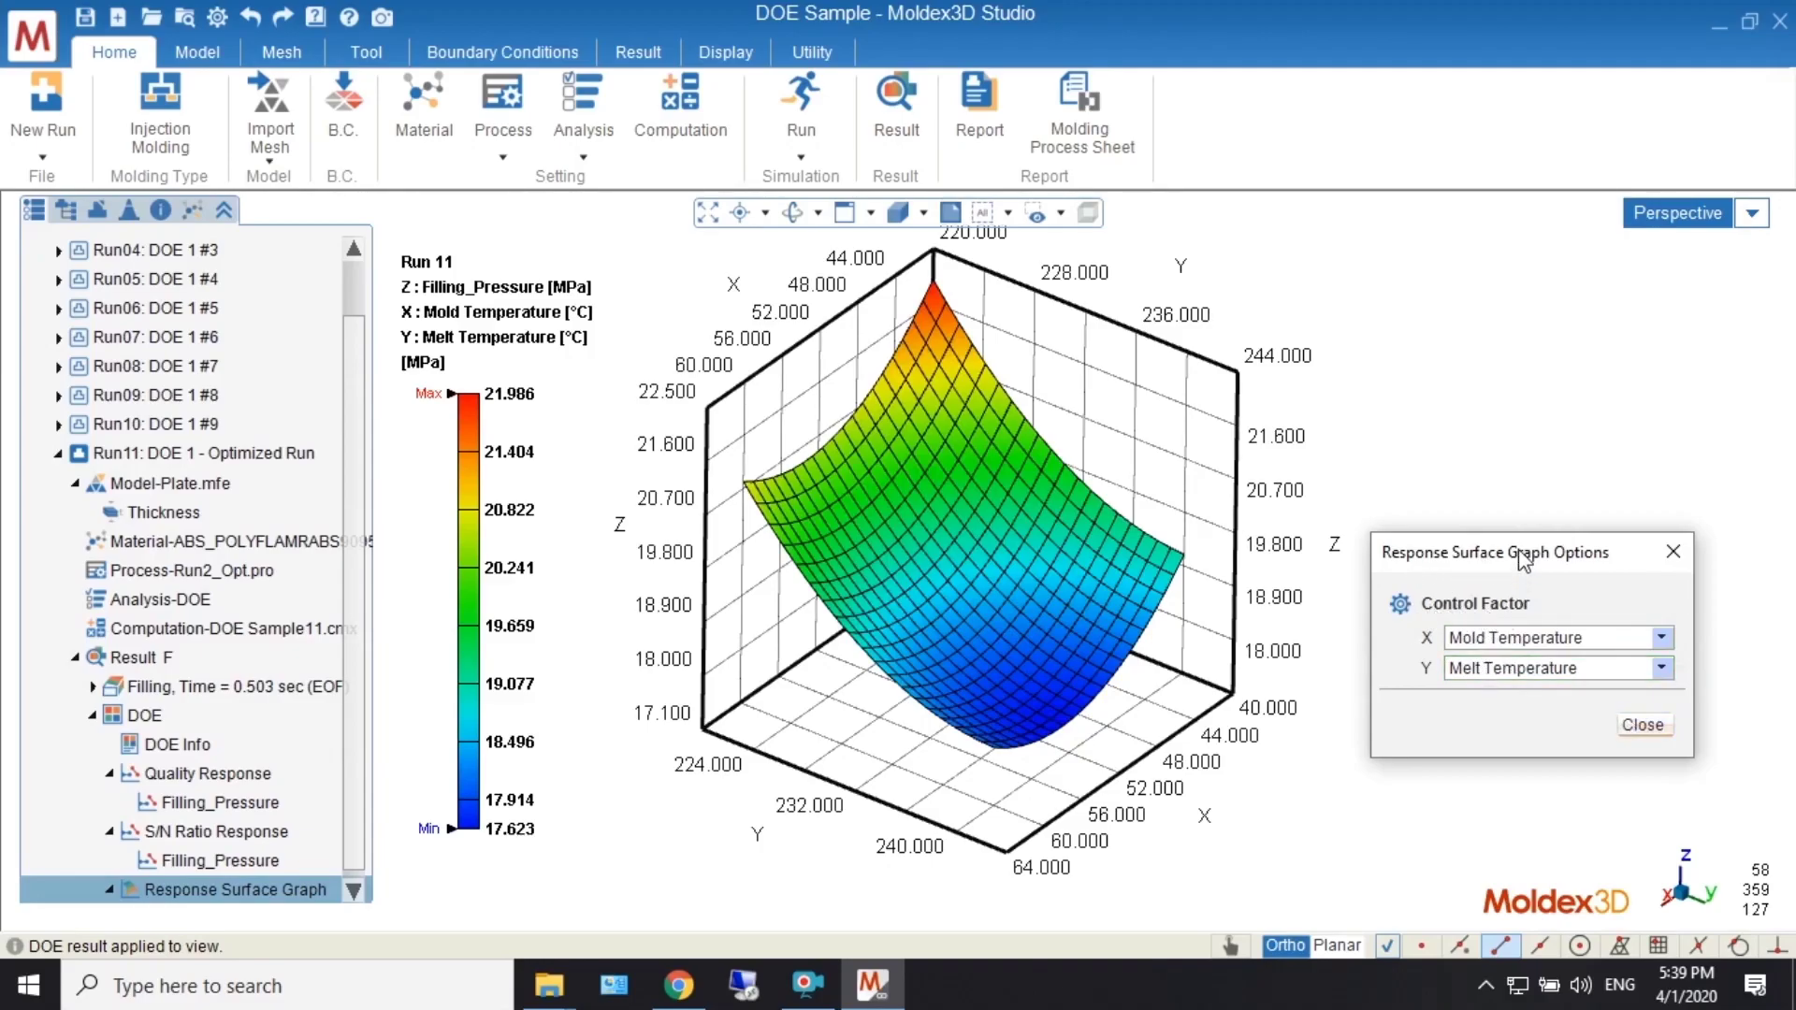
pyautogui.moveTo(1525, 560); pyautogui.dragTo(1642, 554)
pyautogui.moveTo(1172, 654); pyautogui.dragTo(1001, 608, button='middle')
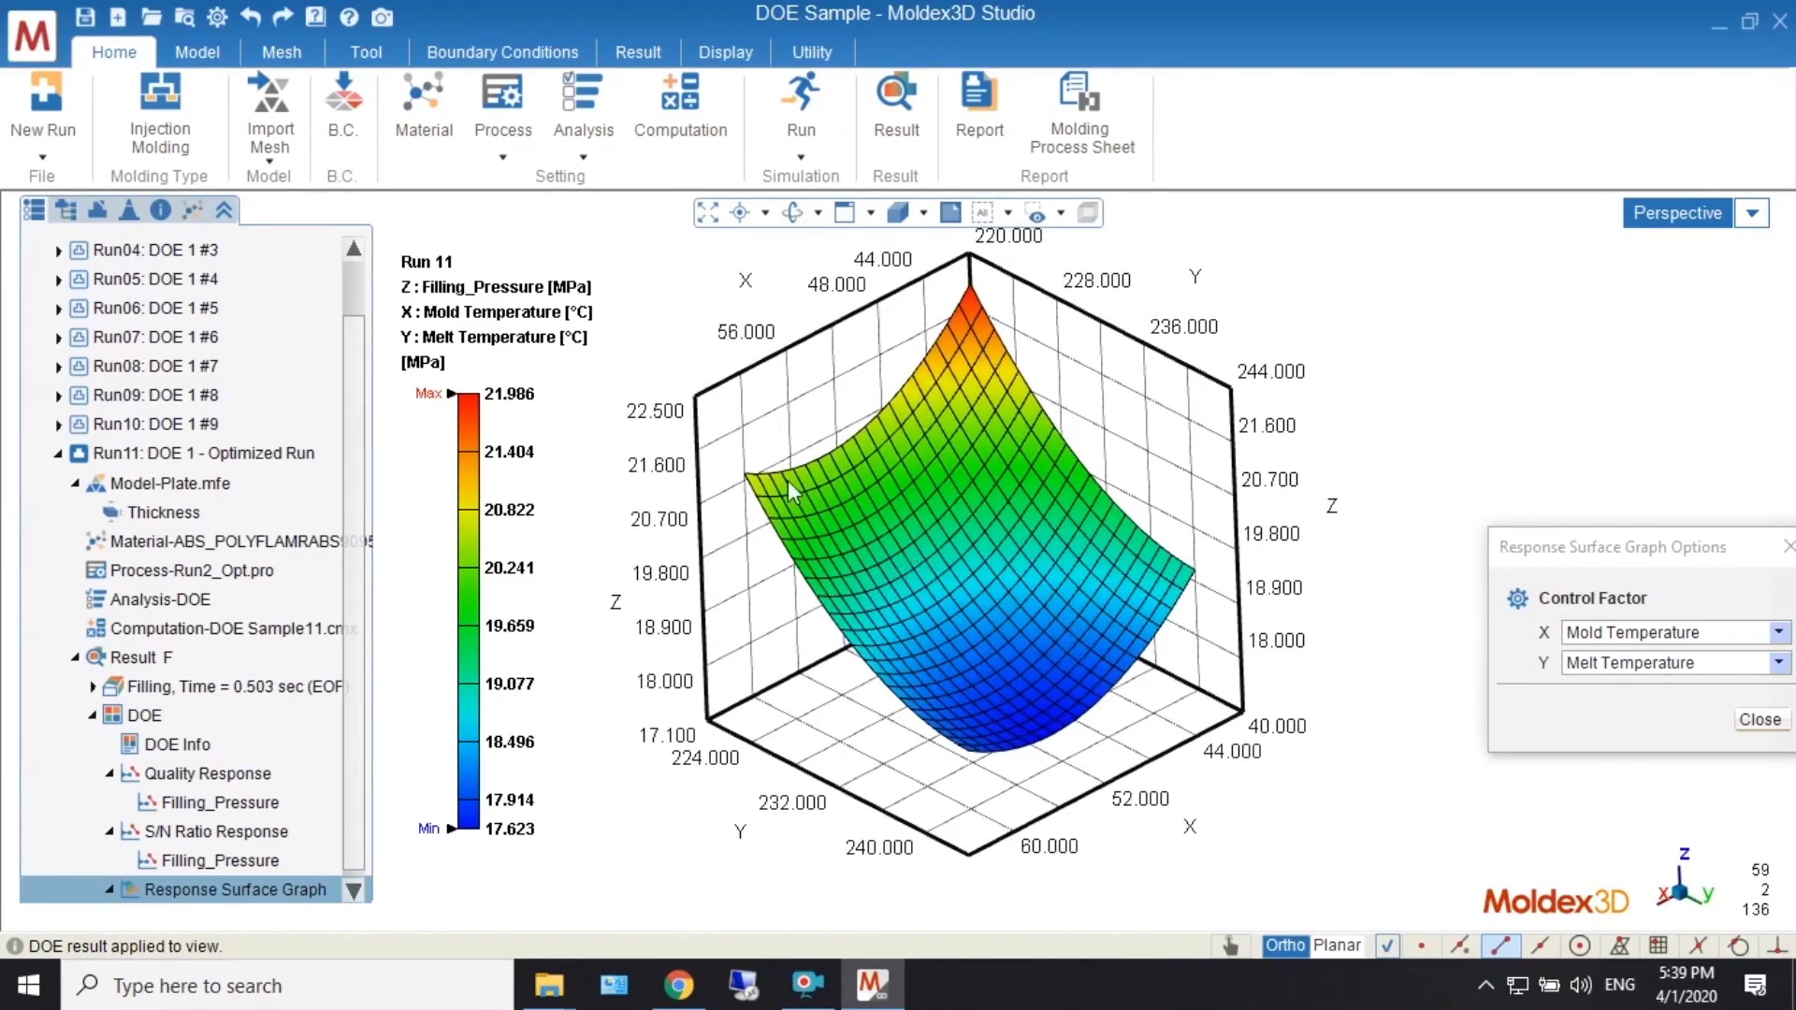
pyautogui.moveTo(1147, 835); pyautogui.dragTo(1141, 827, button='middle')
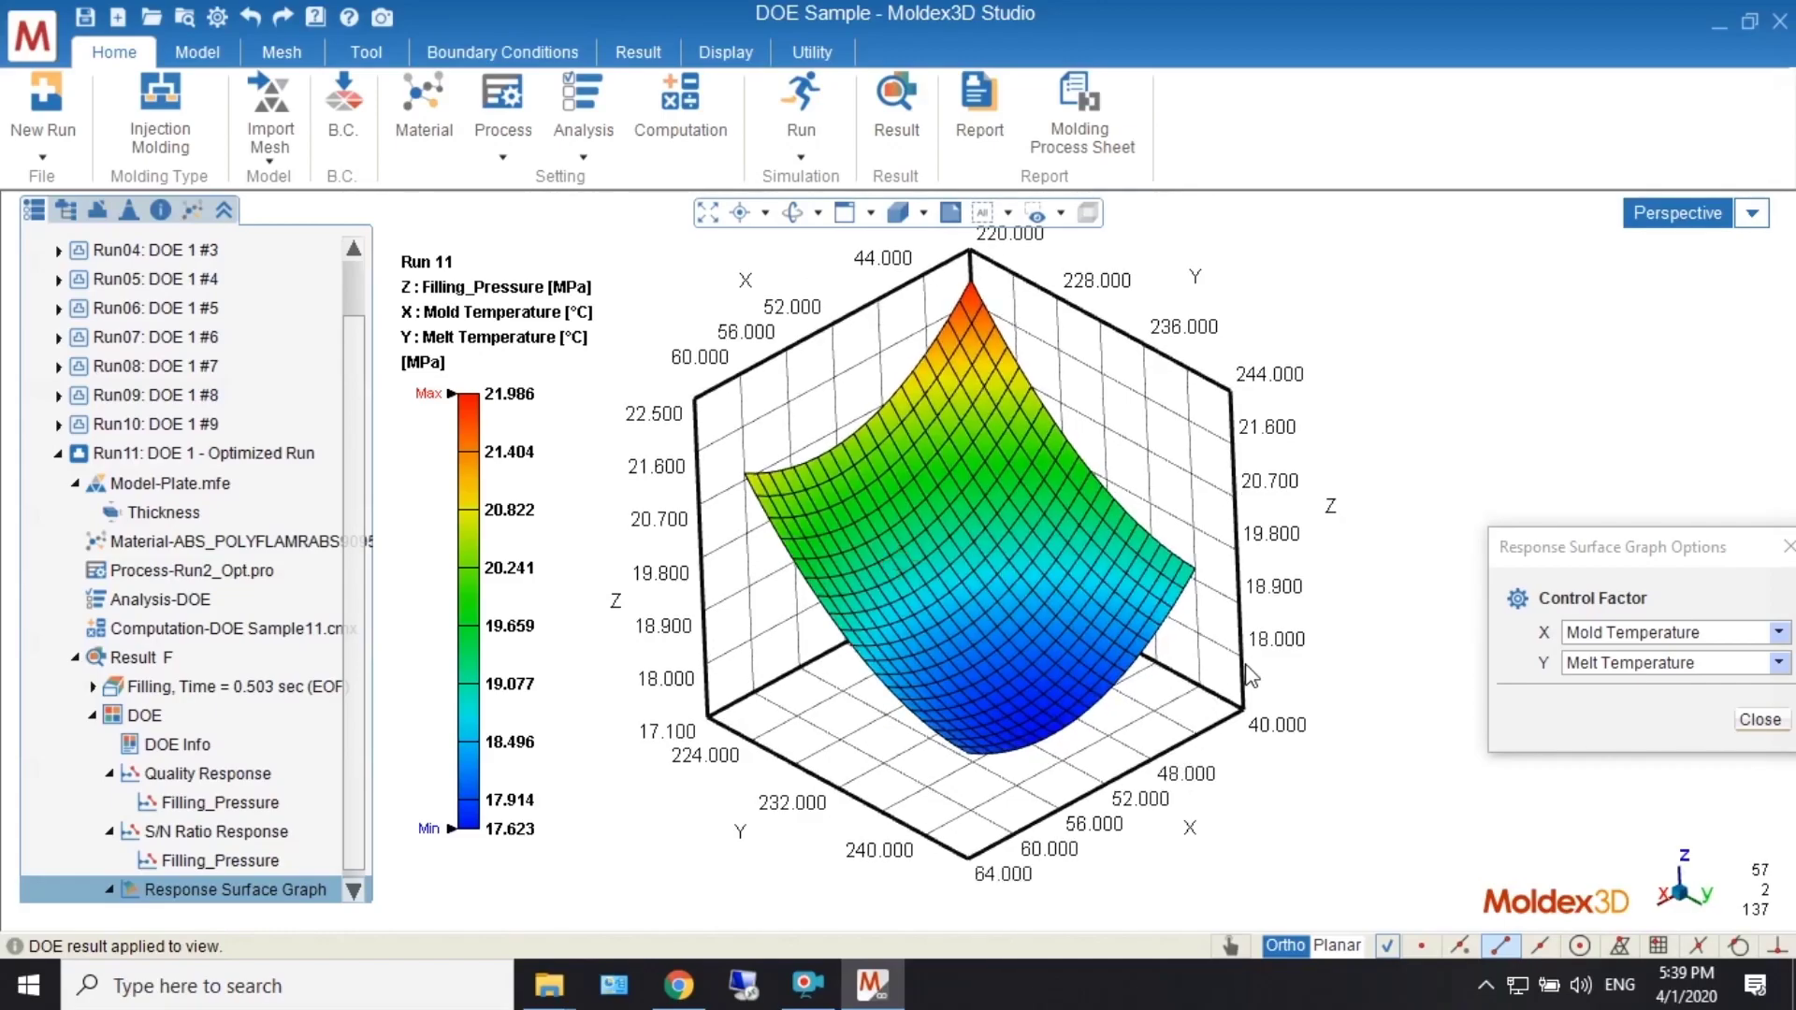
pyautogui.moveTo(1281, 650)
pyautogui.mouseDown(button='middle')
pyautogui.moveTo(1264, 790)
pyautogui.moveTo(1198, 814)
pyautogui.mouseUp(button='middle')
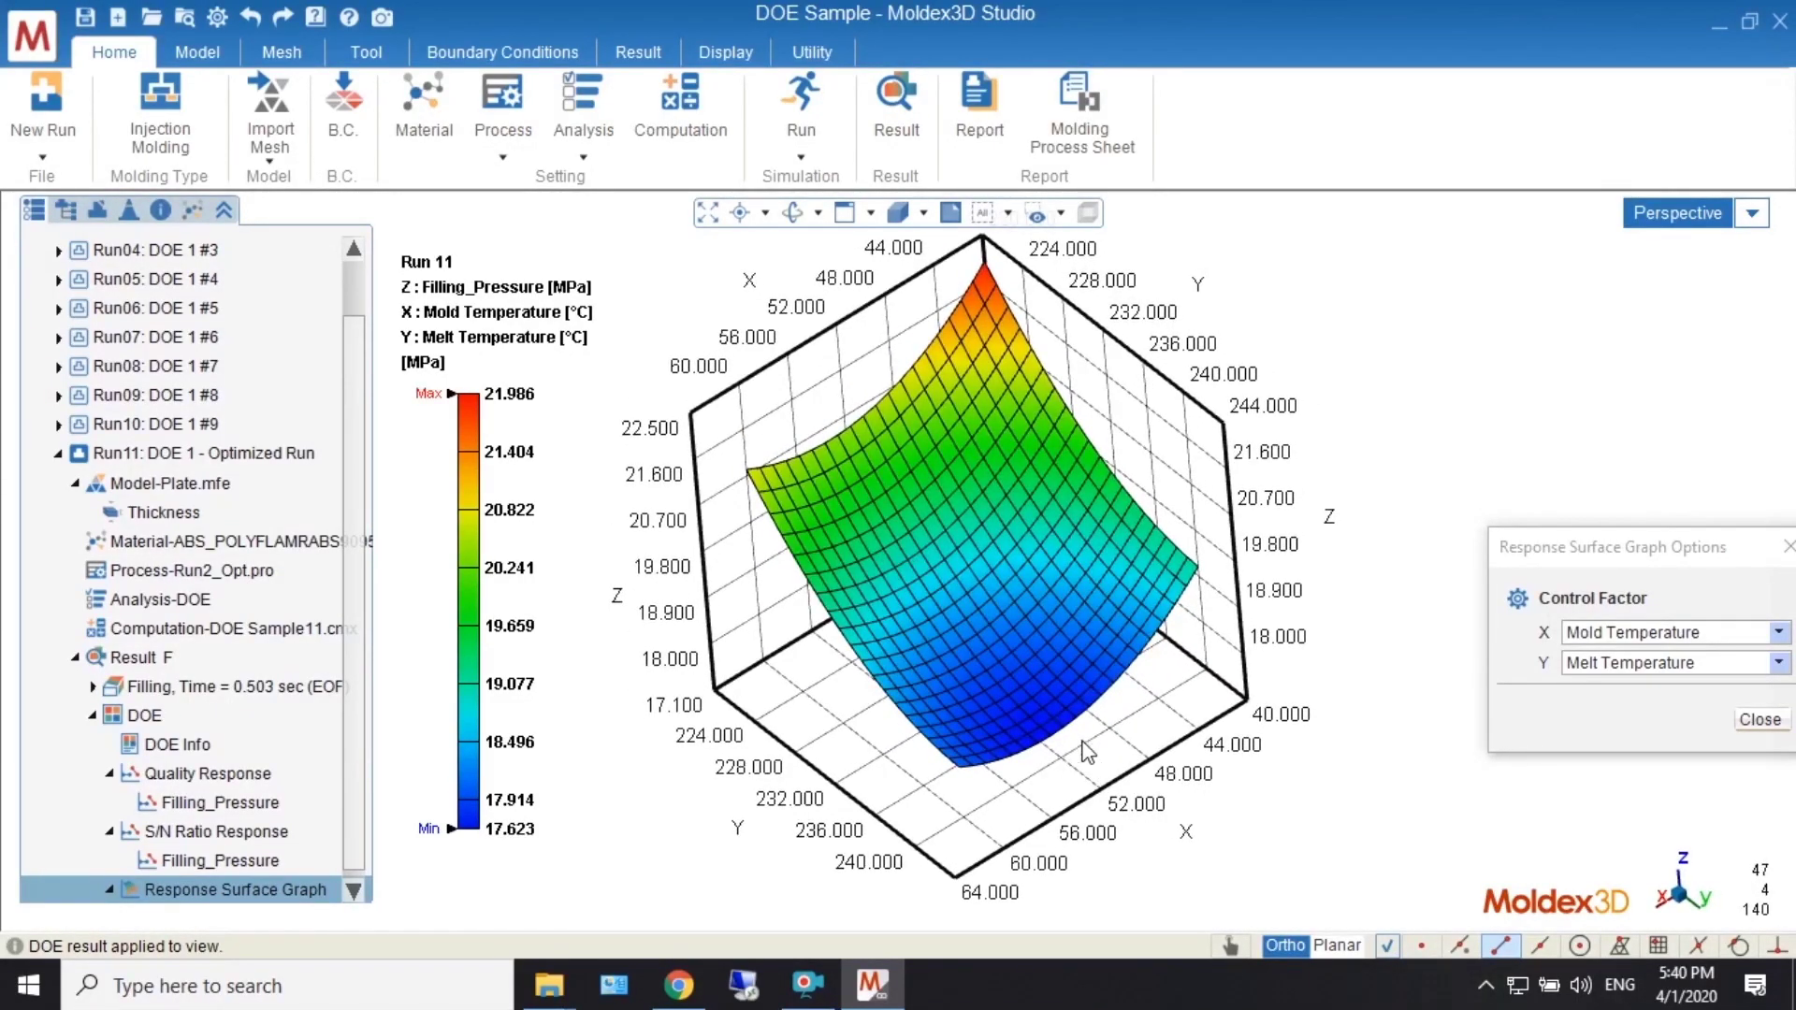
pyautogui.moveTo(1062, 748)
pyautogui.mouseDown(button='middle')
pyautogui.moveTo(1014, 721)
pyautogui.moveTo(1076, 761)
pyautogui.moveTo(1007, 767)
pyautogui.moveTo(1085, 810)
pyautogui.moveTo(1111, 803)
pyautogui.moveTo(1067, 767)
pyautogui.mouseUp(button='middle')
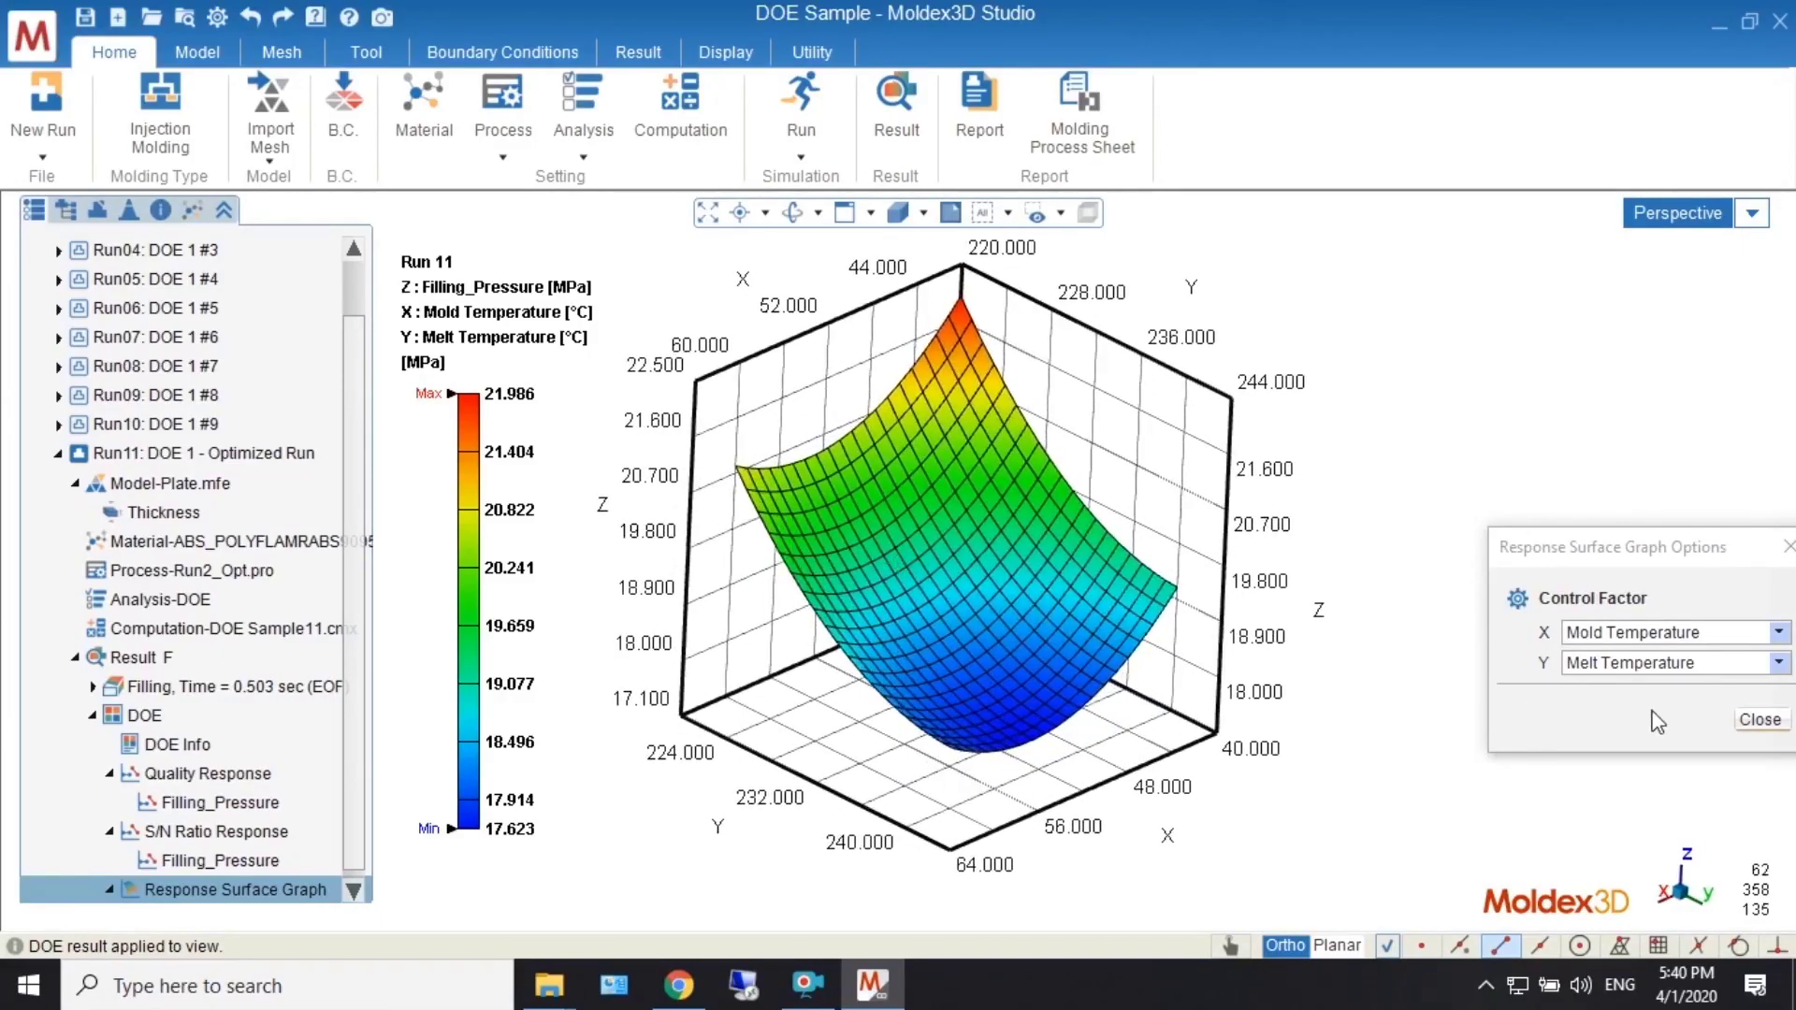
pyautogui.click(1761, 719)
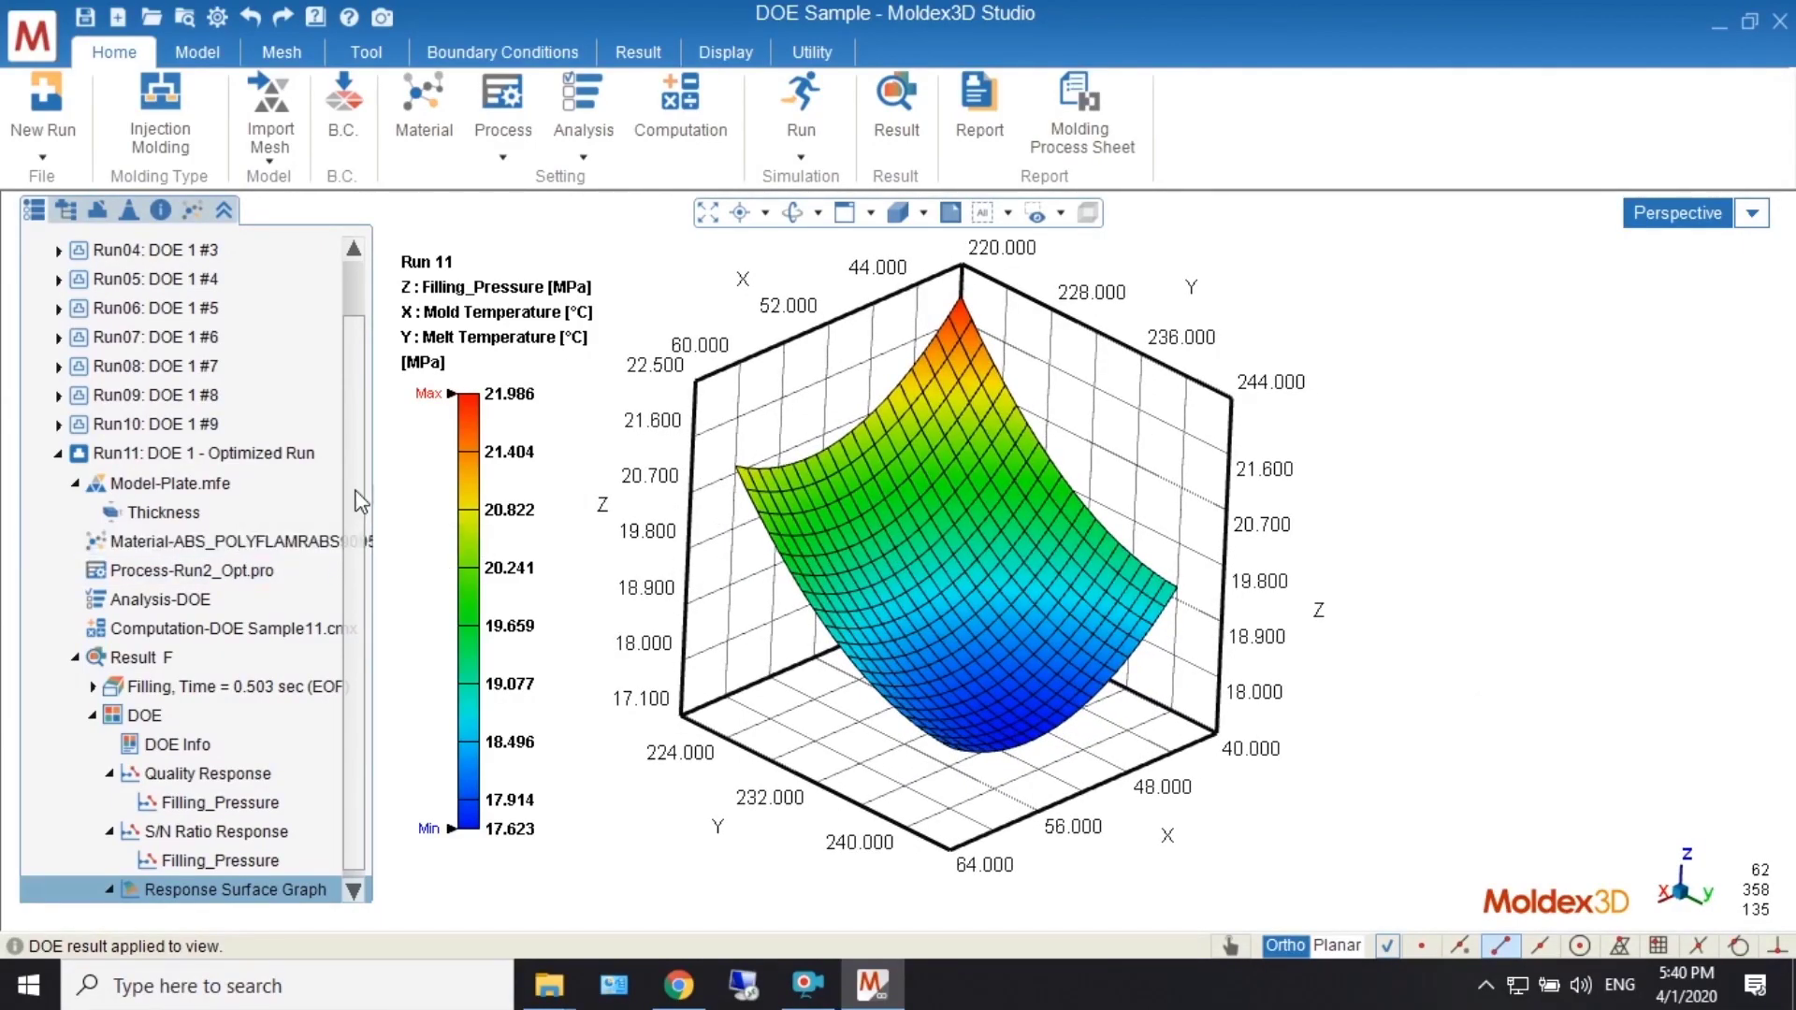
pyautogui.scroll(-1, 356, 510)
pyautogui.moveTo(1157, 550); pyautogui.dragTo(1127, 570, button='middle')
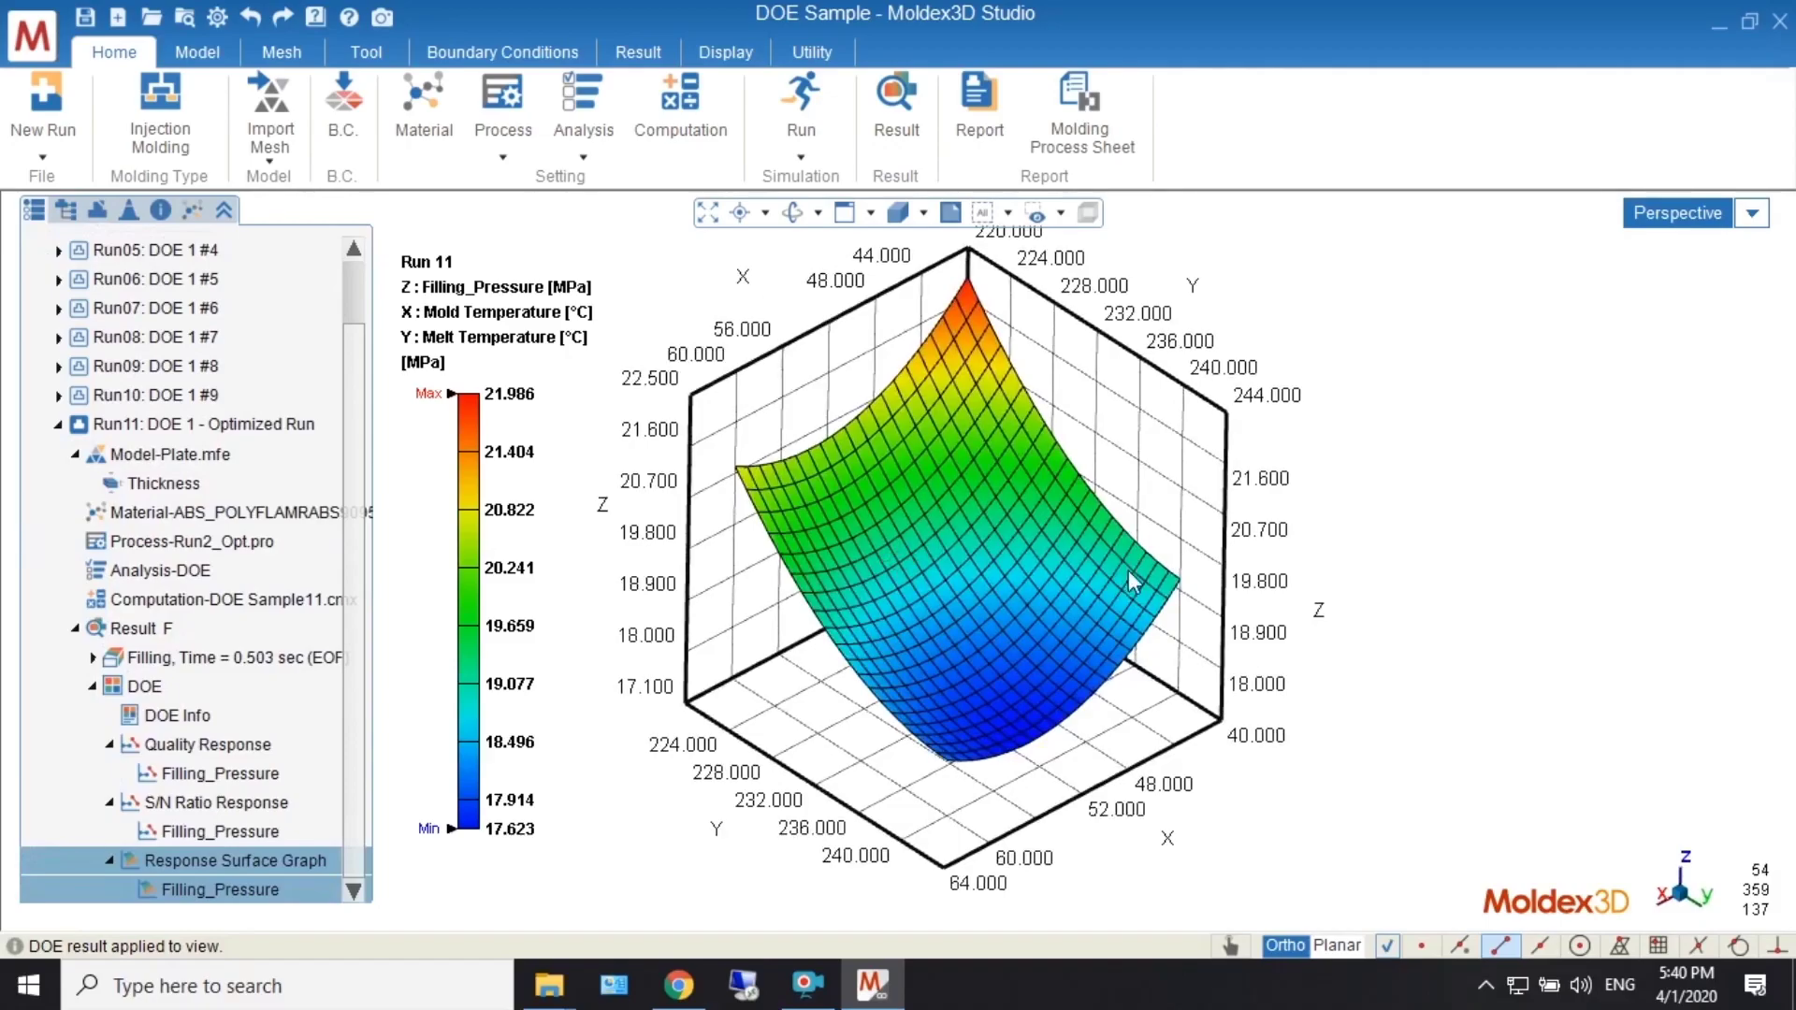